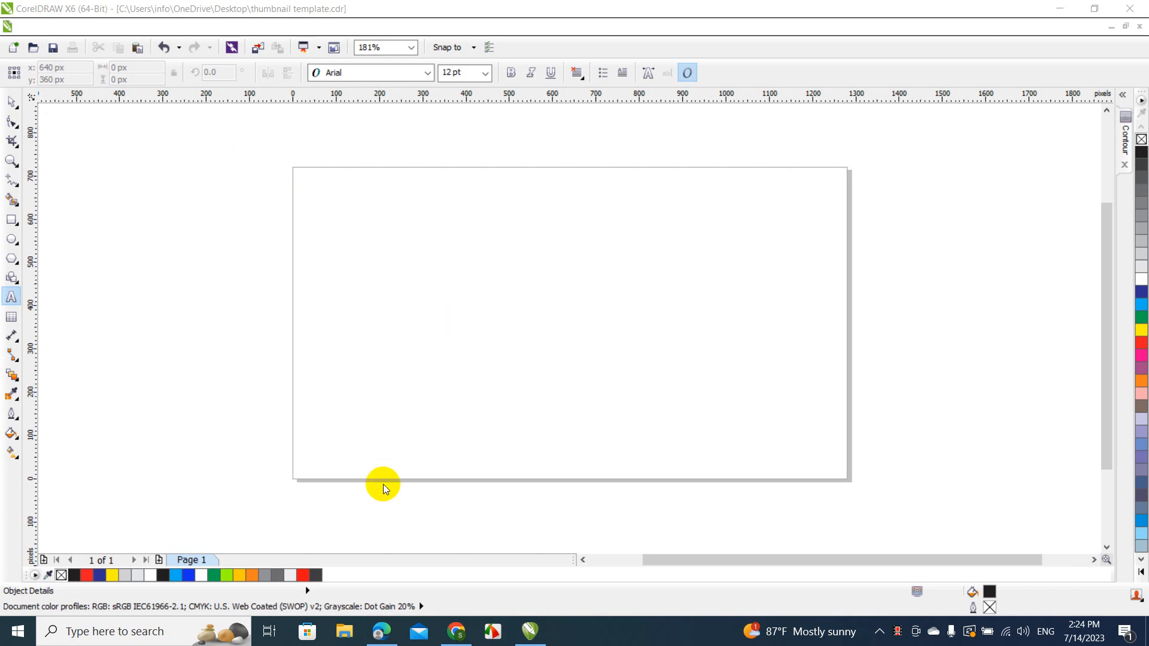
Add the artistic text "Landscaping" to the page
left_click(12, 298)
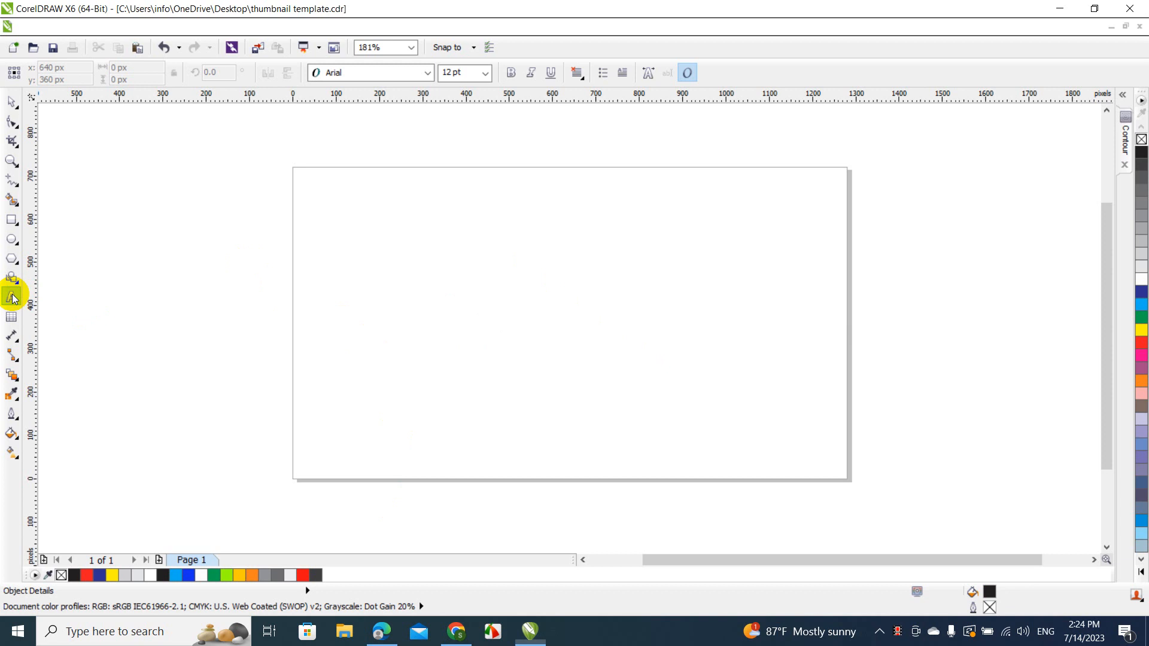
left_click(381, 350)
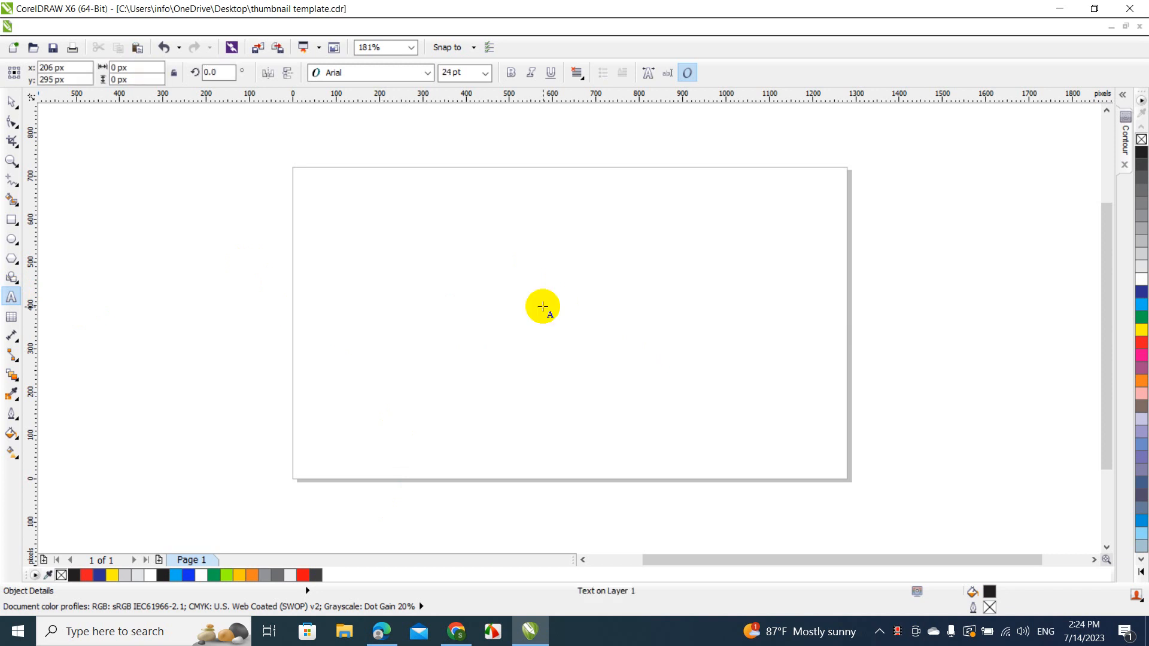
type("L")
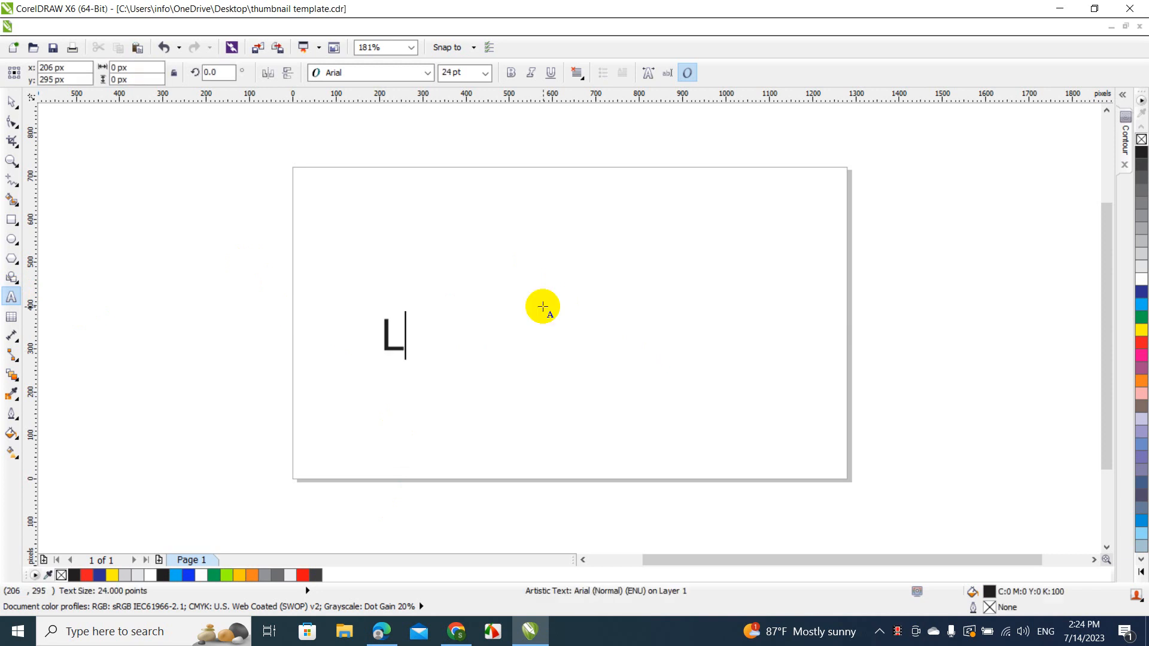
type("an")
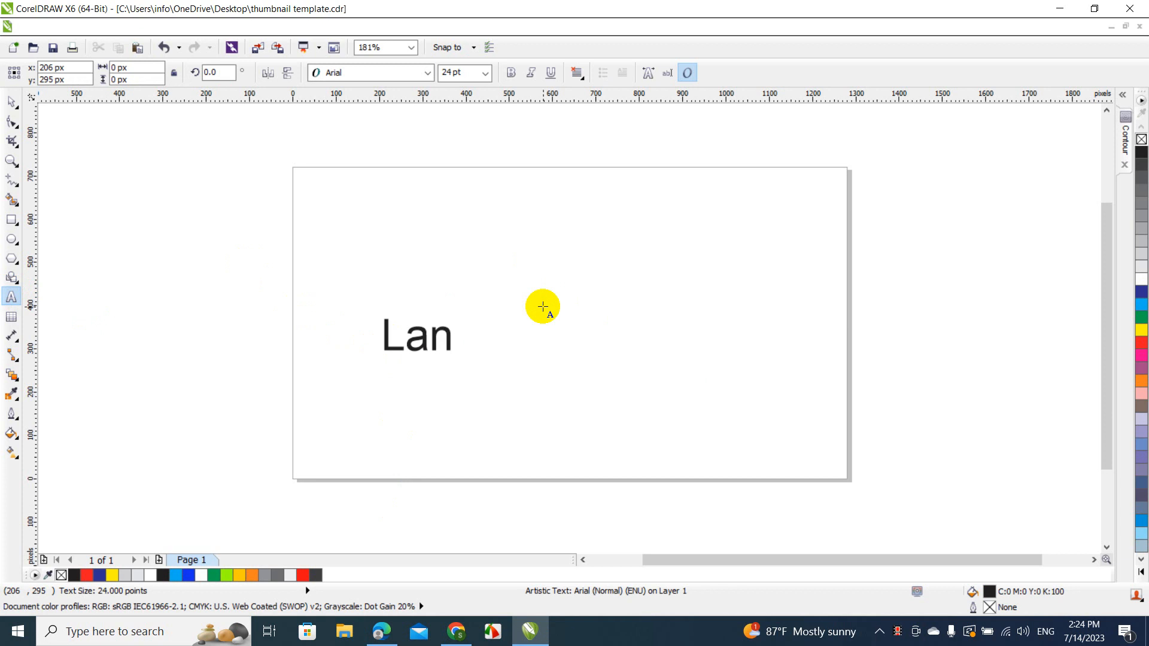
type("dsc")
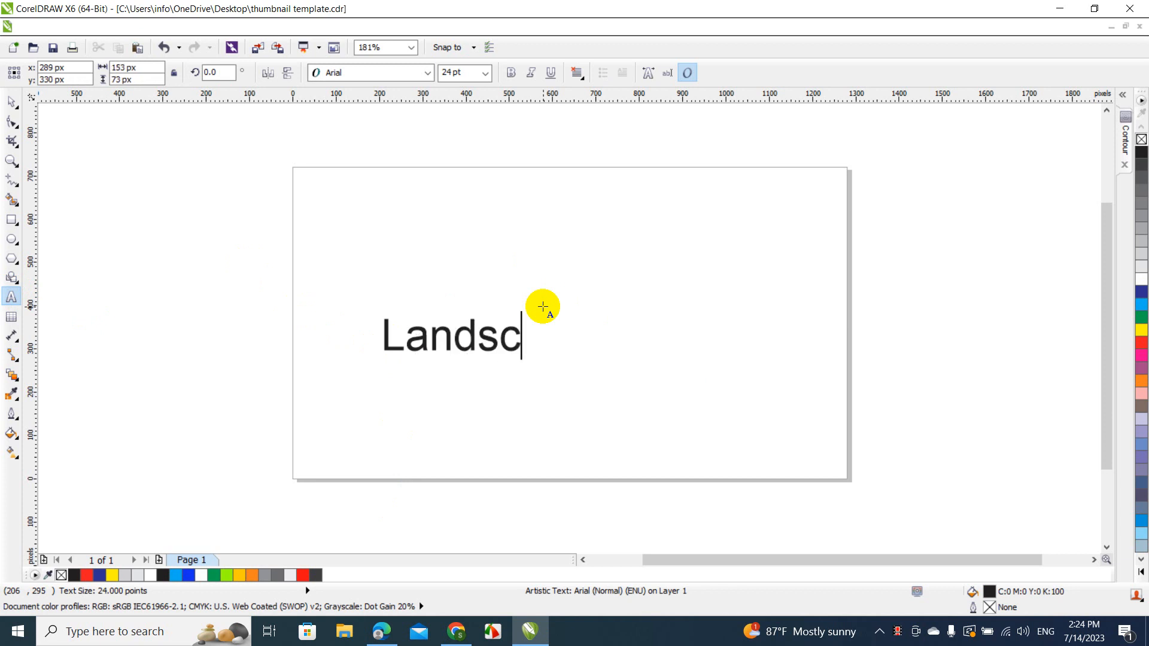
type("aping")
key("Escape")
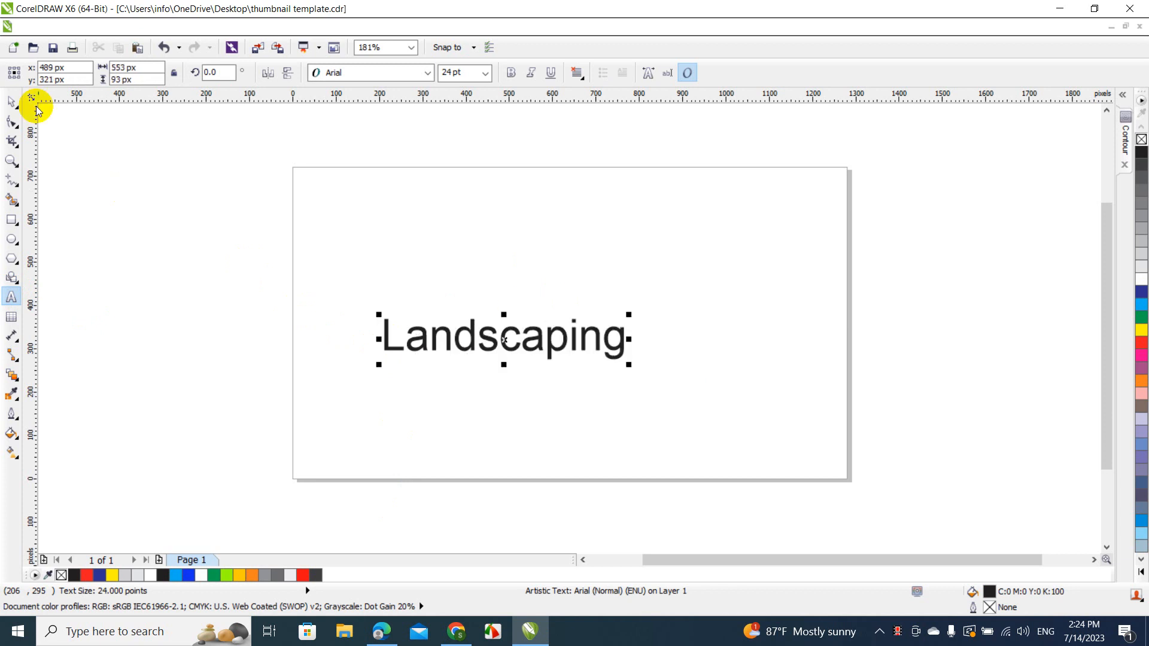
Move the Landscaping text to the page's upper right corner and set its font to Great Vibes
left_click(11, 100)
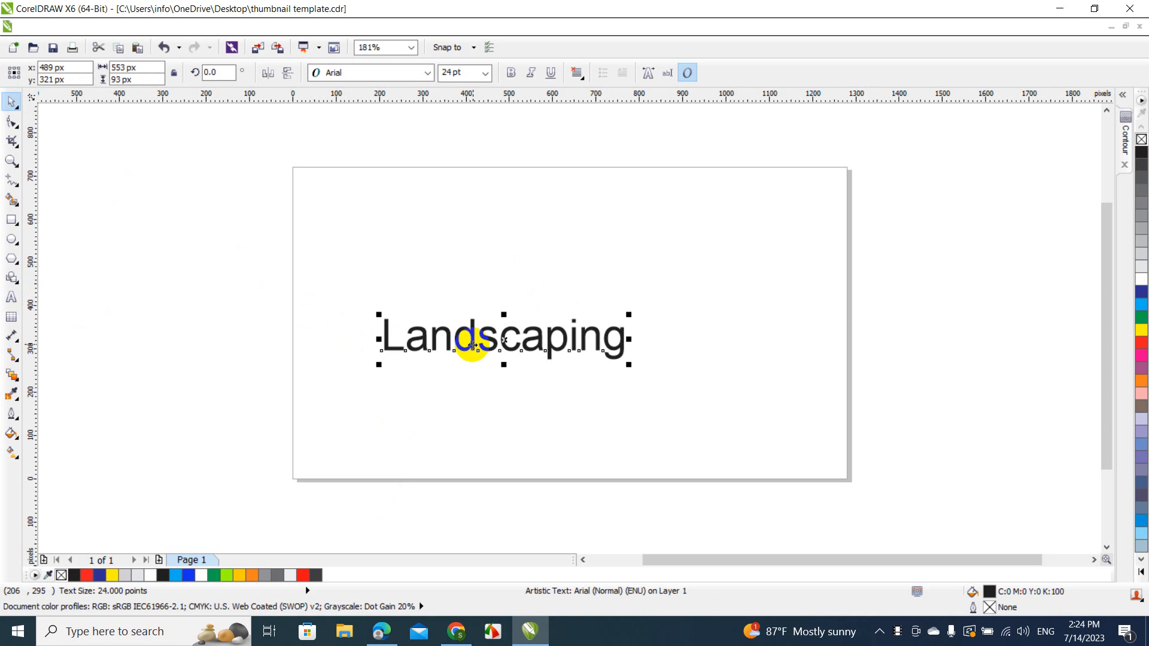
left_click_drag(472, 346, 711, 200)
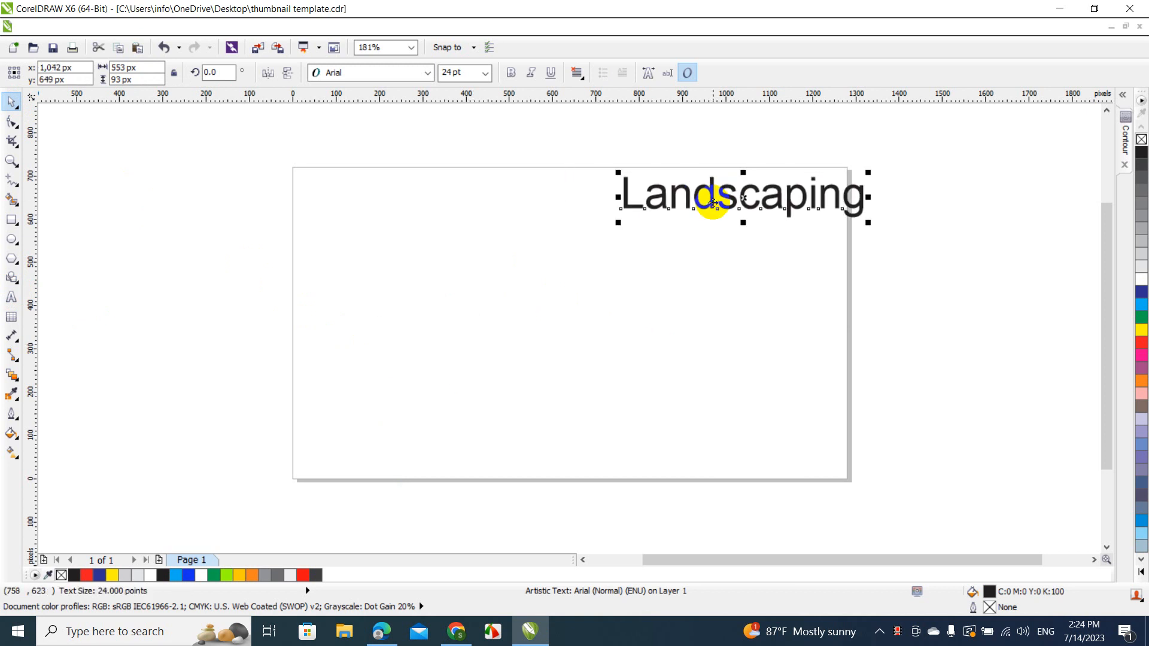
left_click(399, 69)
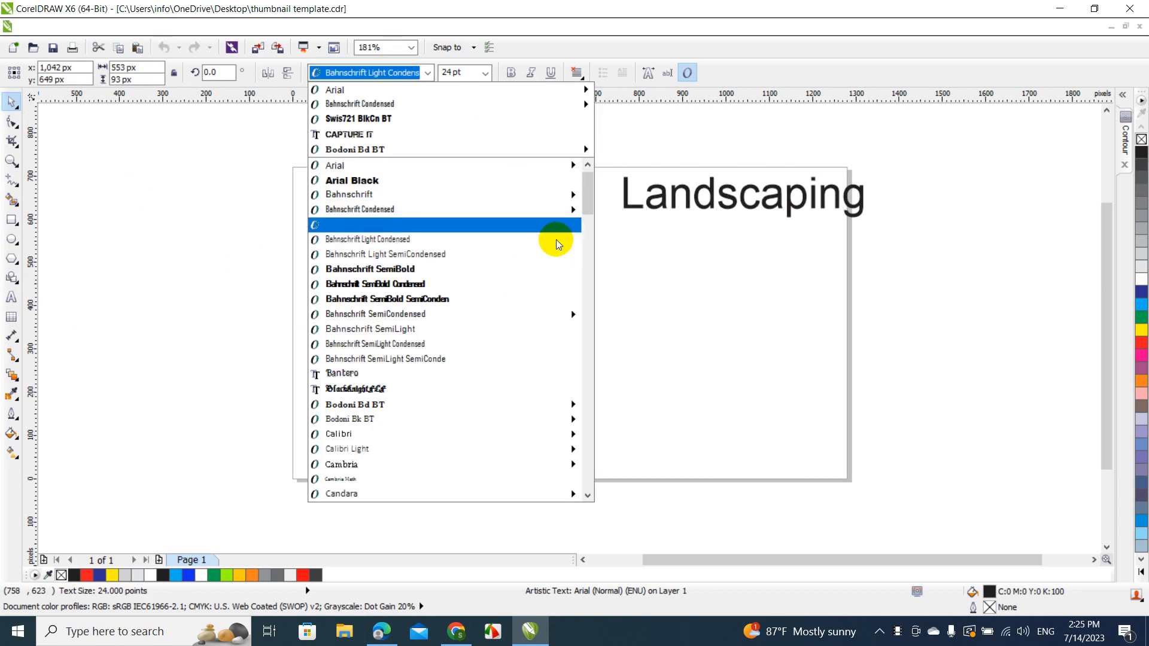
mouse_move(587, 185)
left_mouse_down()
mouse_move(592, 385)
mouse_move(591, 320)
left_mouse_up()
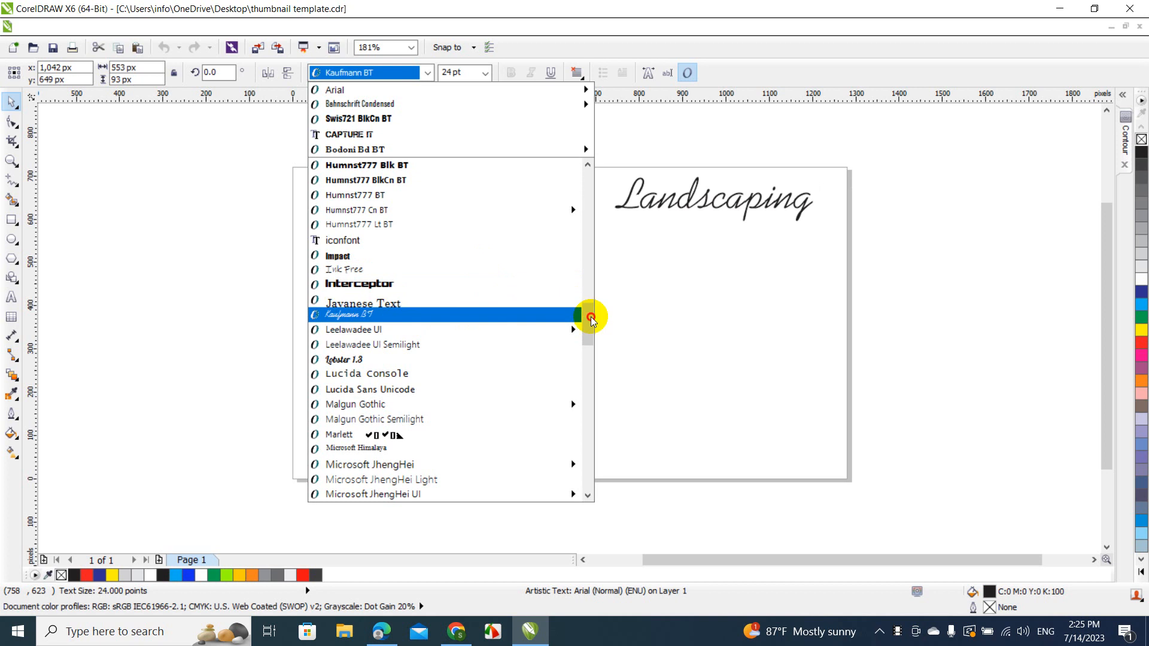
left_click_drag(592, 320, 584, 282)
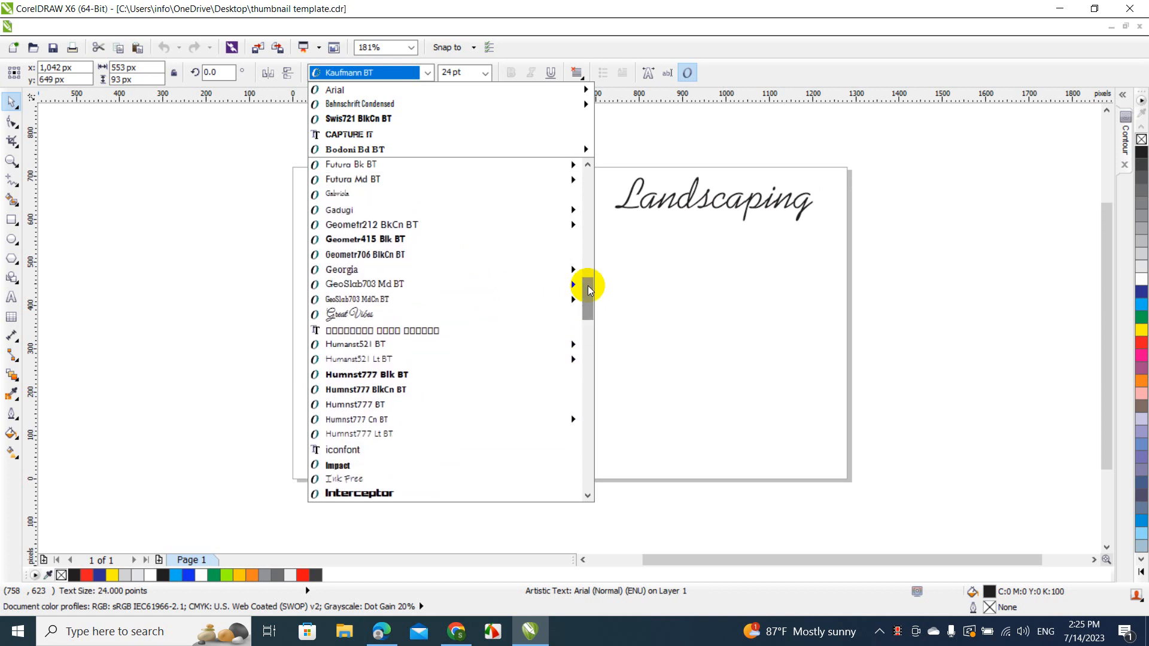
left_click(456, 312)
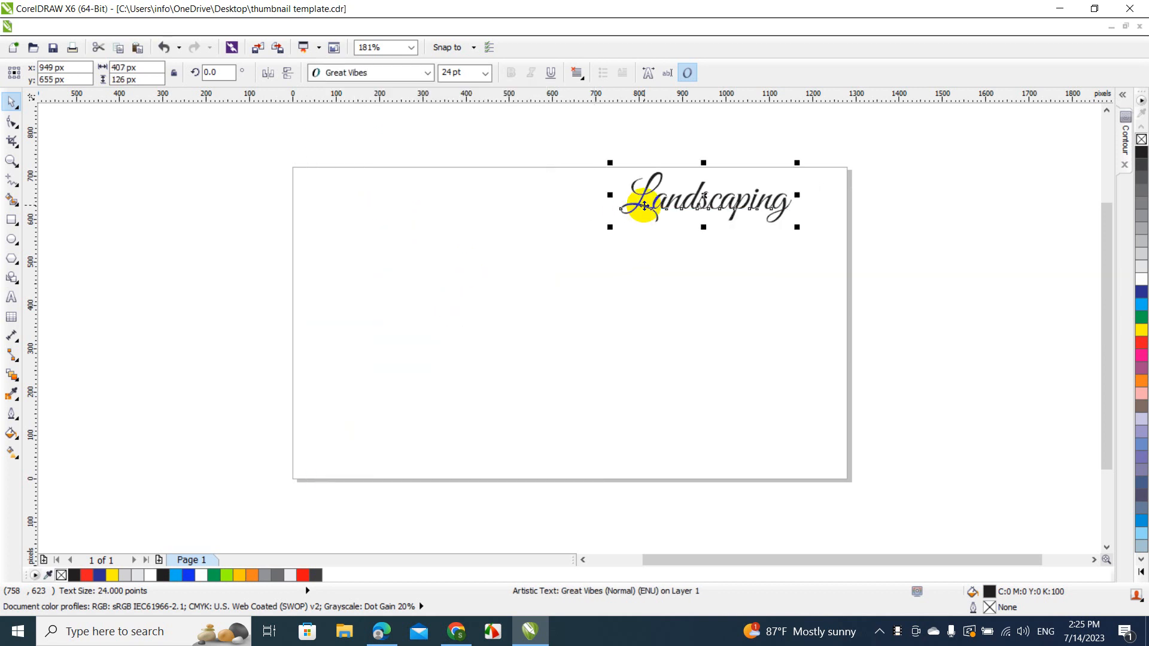
Enlarge the Landscaping text proportionally to about 1,182 by 364 px and position it across the upper part of the page
left_click_drag(644, 206, 430, 352)
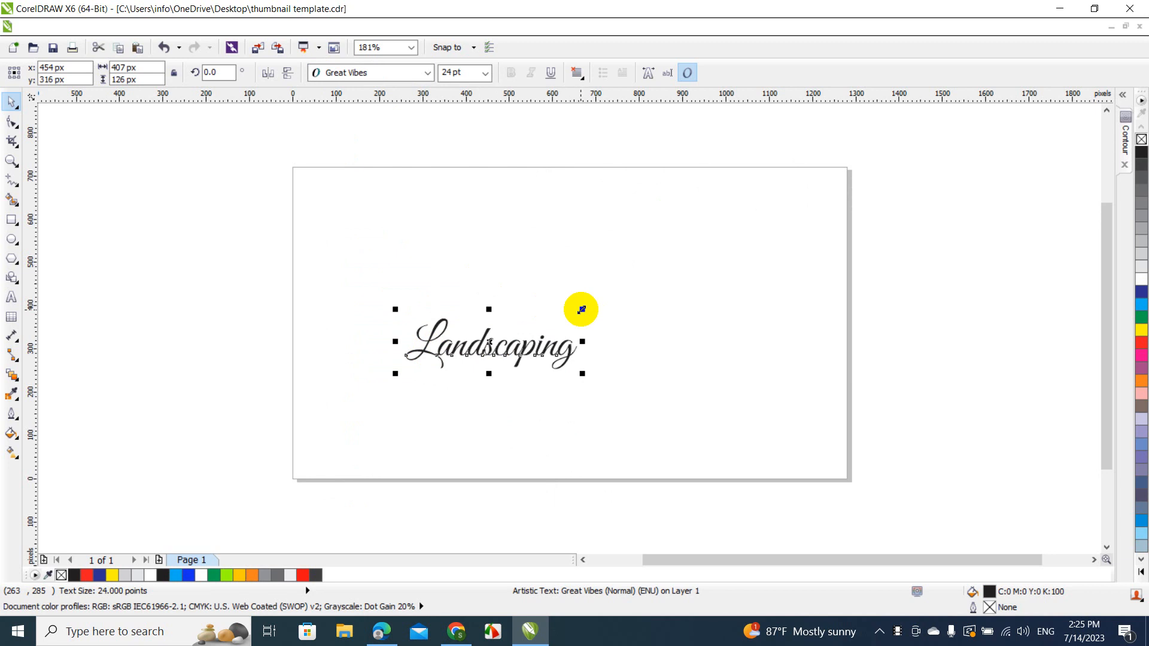
left_click_drag(582, 309, 911, 108)
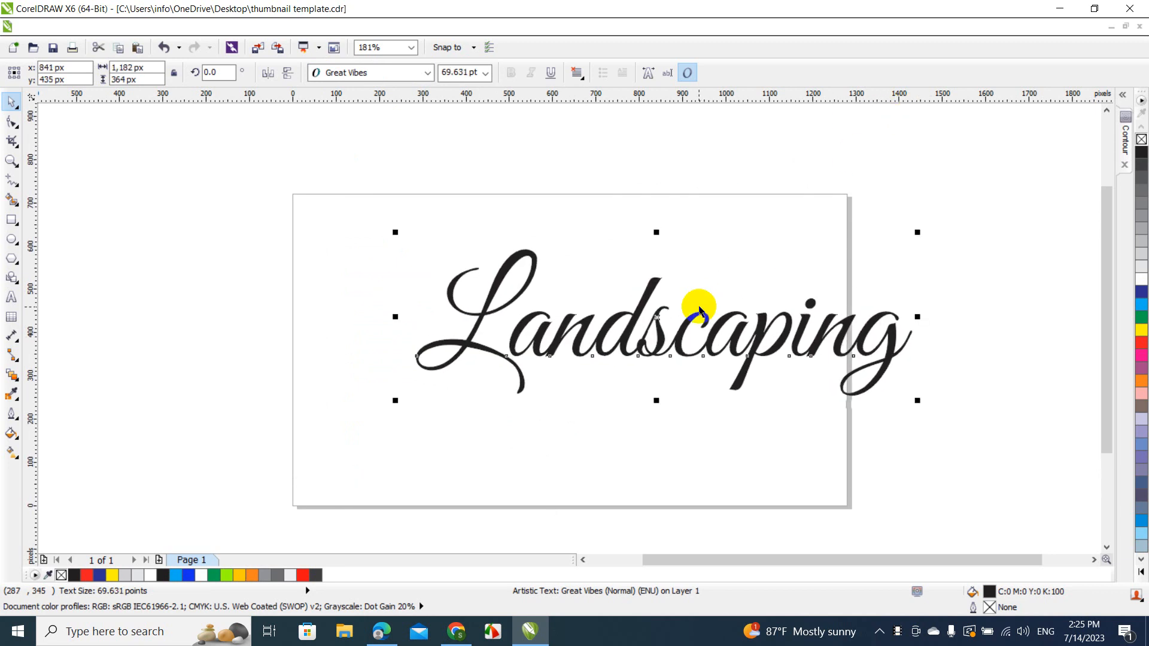
left_click_drag(688, 321, 529, 348)
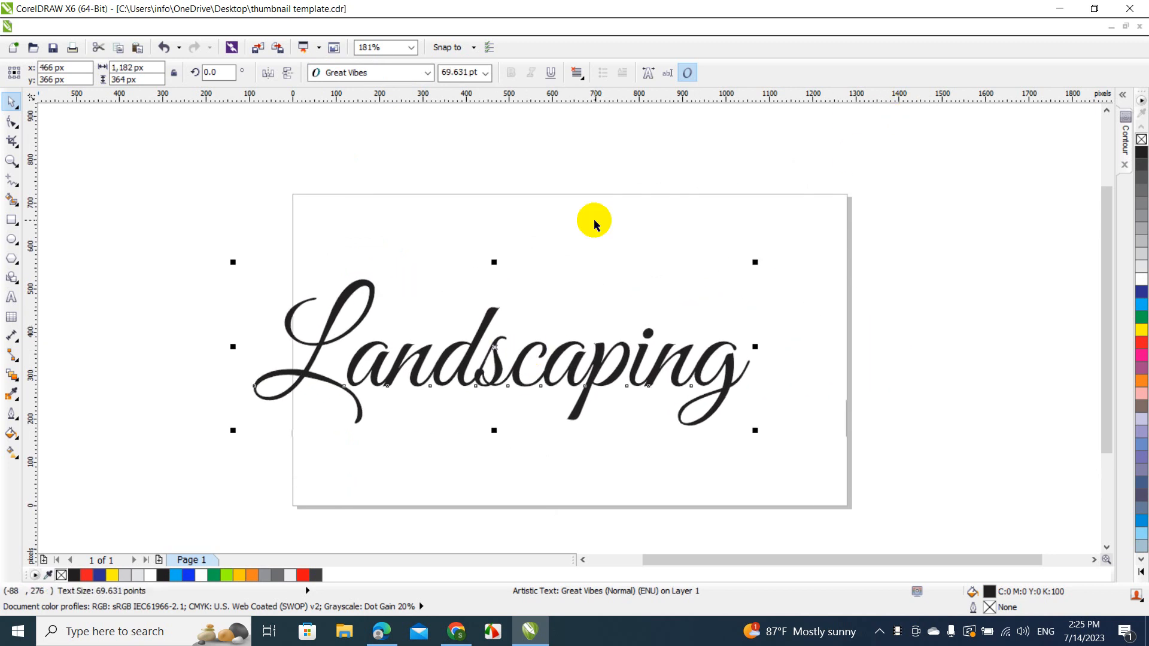
left_click(644, 299)
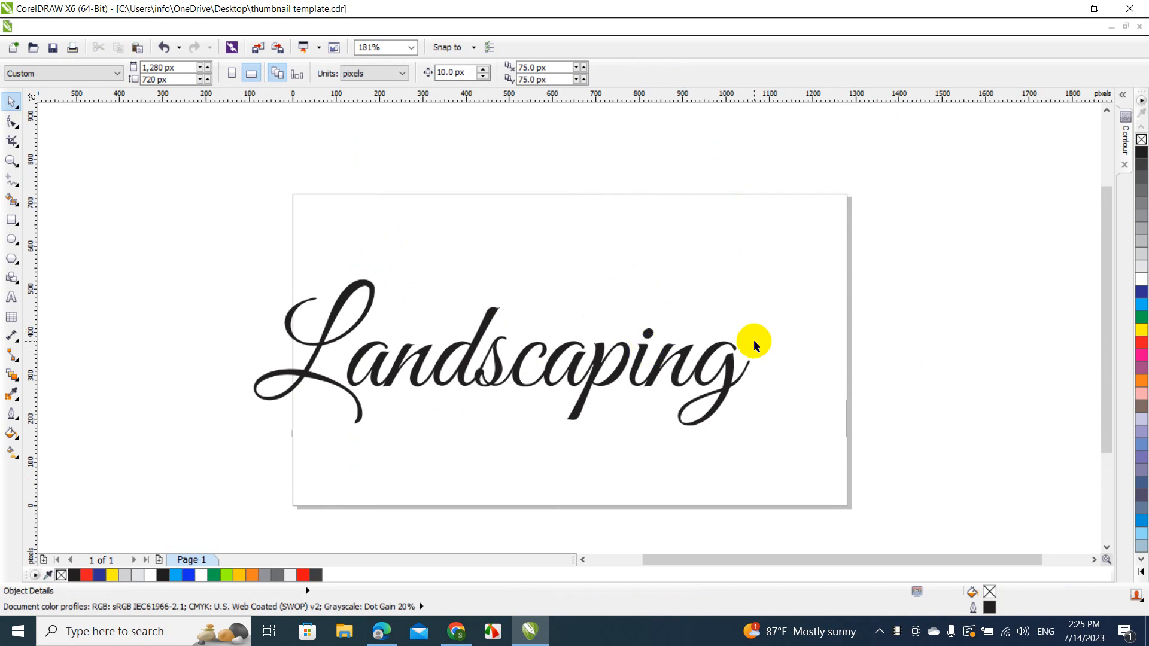
left_click(678, 371)
left_click_drag(672, 359, 731, 299)
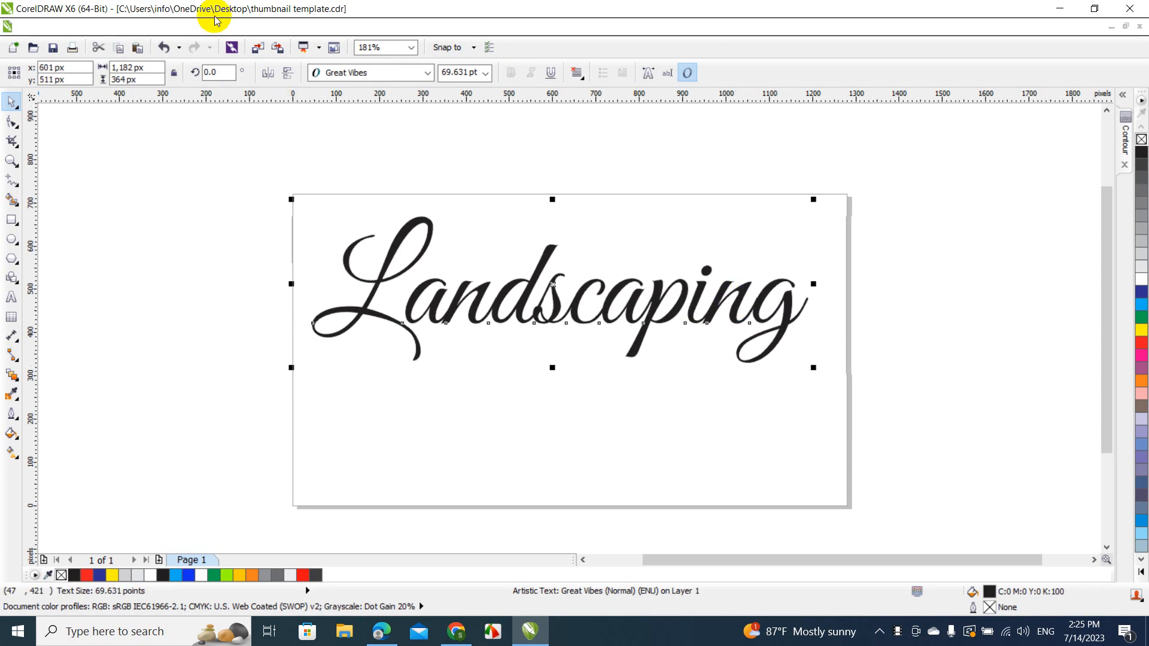
Weld the Landscaping lettering into a single shape and deselect it
left_click(173, 27)
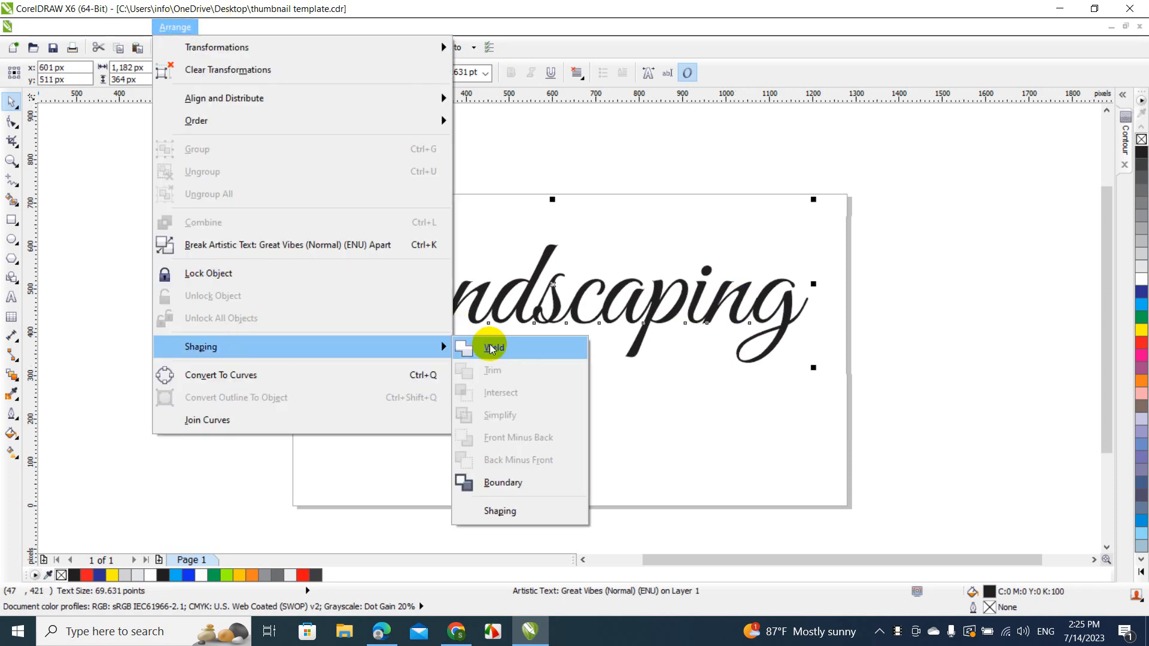
left_click(490, 349)
left_click(686, 403)
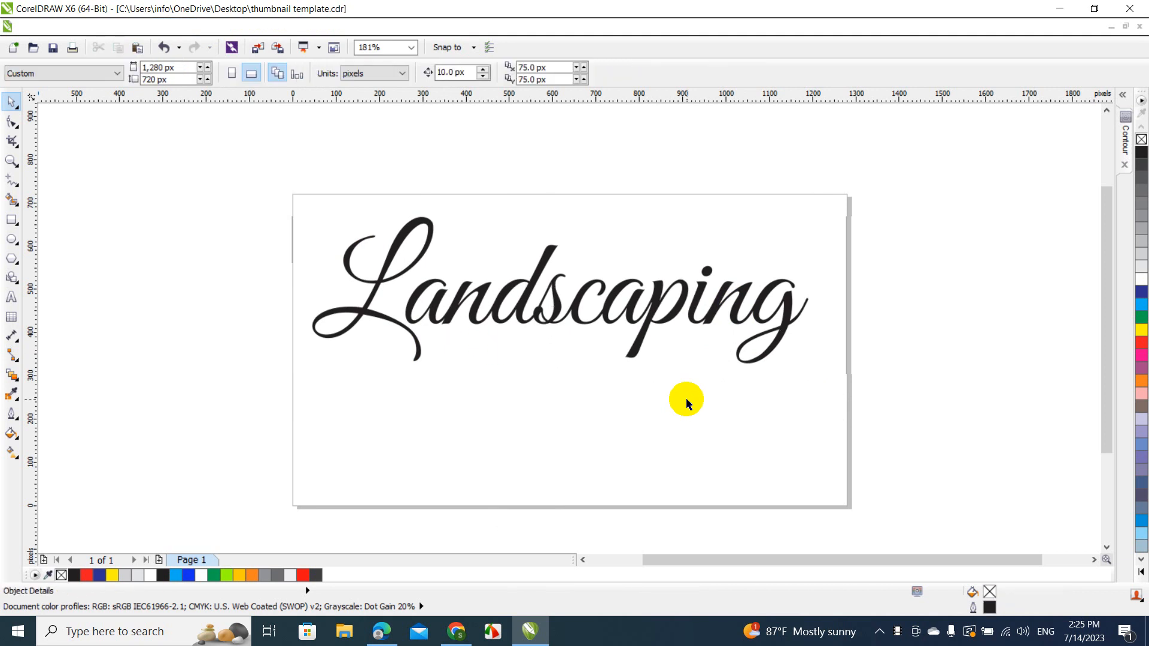
Draw a Bézier line of straight segments beneath the word, from below the L around to the tip of the final g
left_click(18, 189)
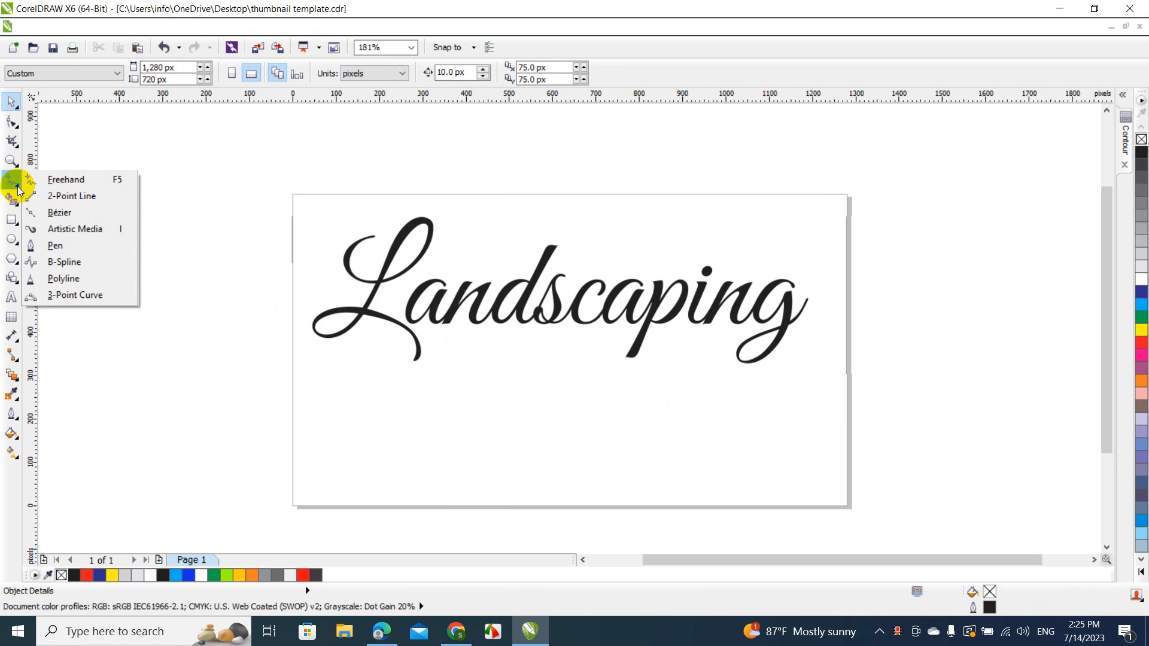
left_click(37, 213)
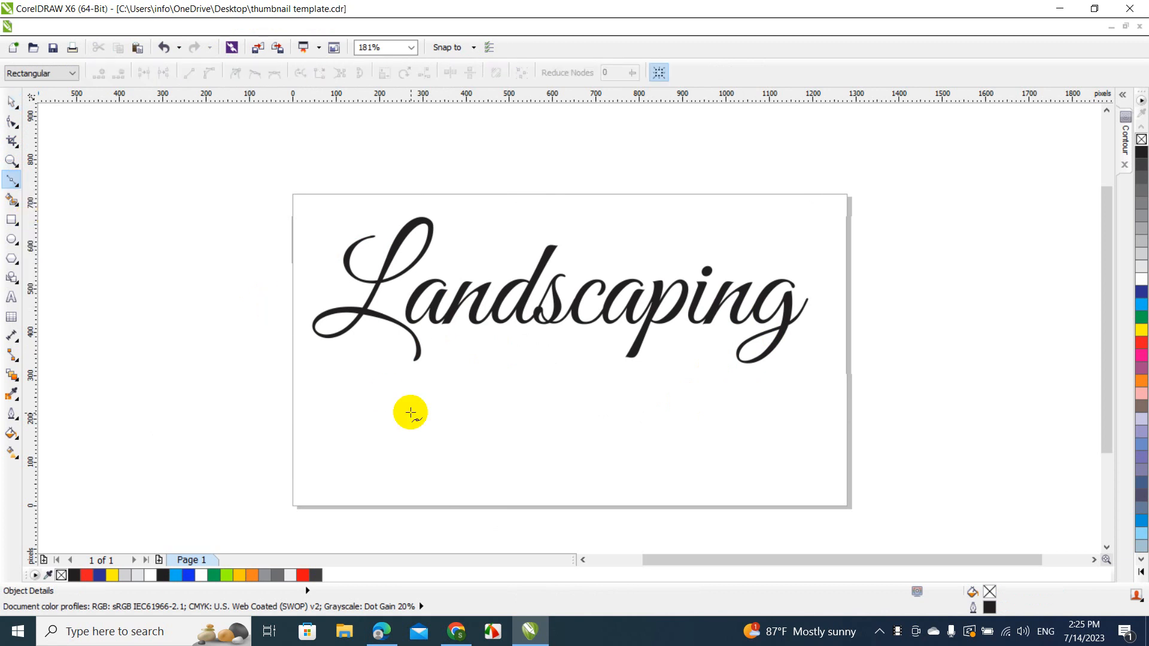
left_click(328, 383)
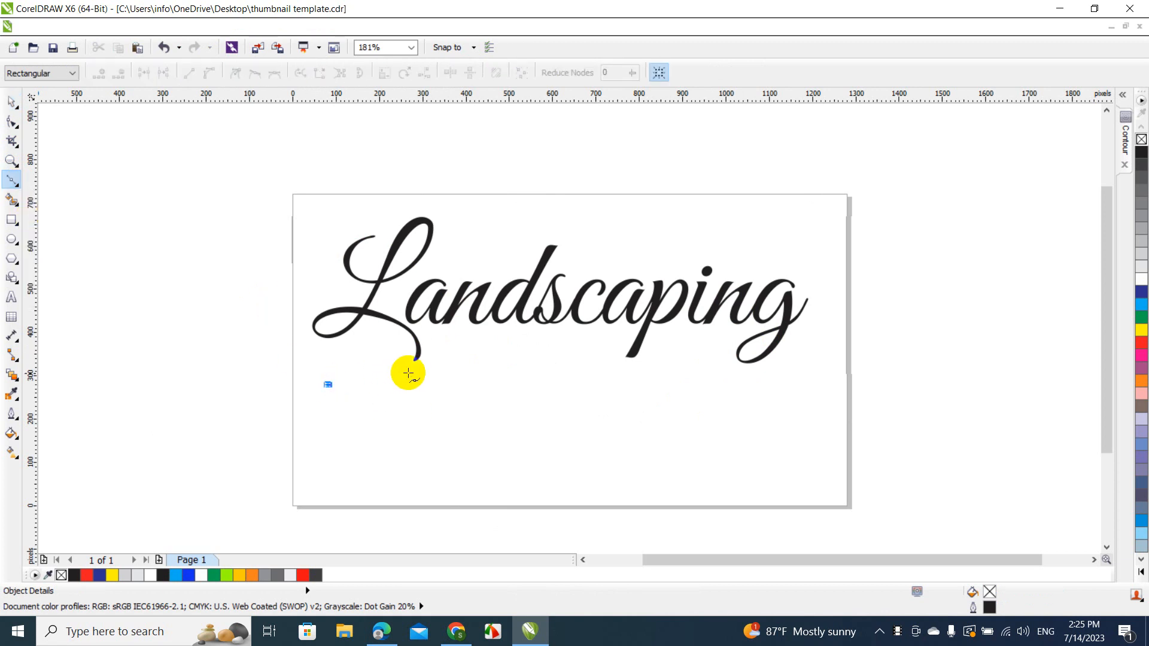
left_click(491, 365)
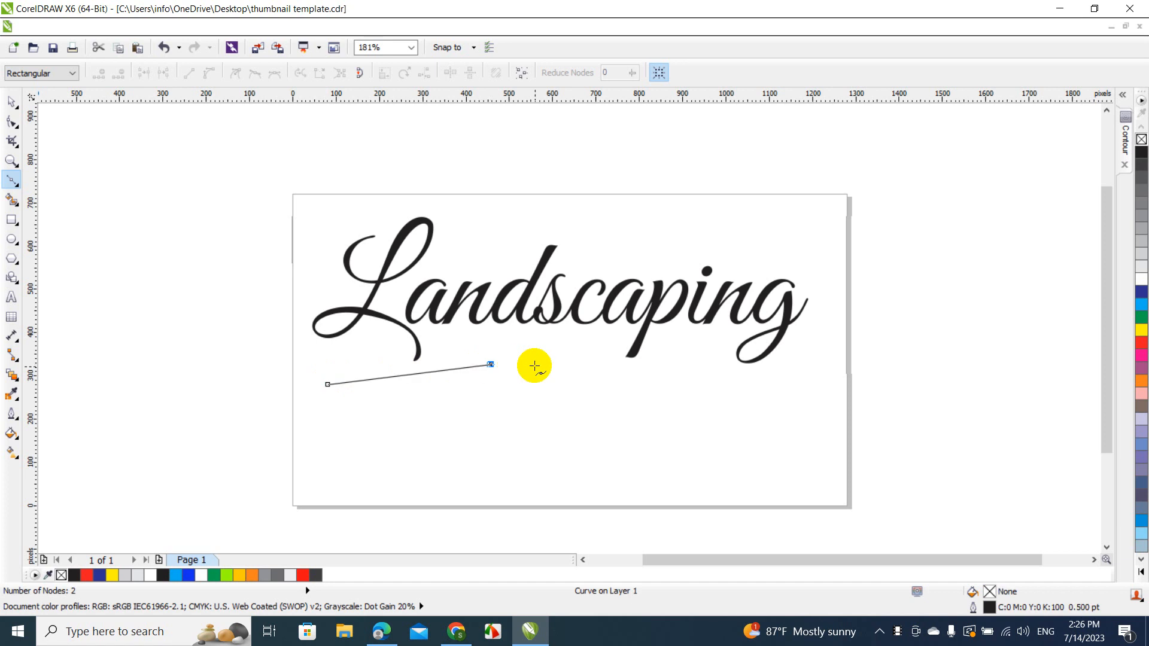
left_click(634, 375)
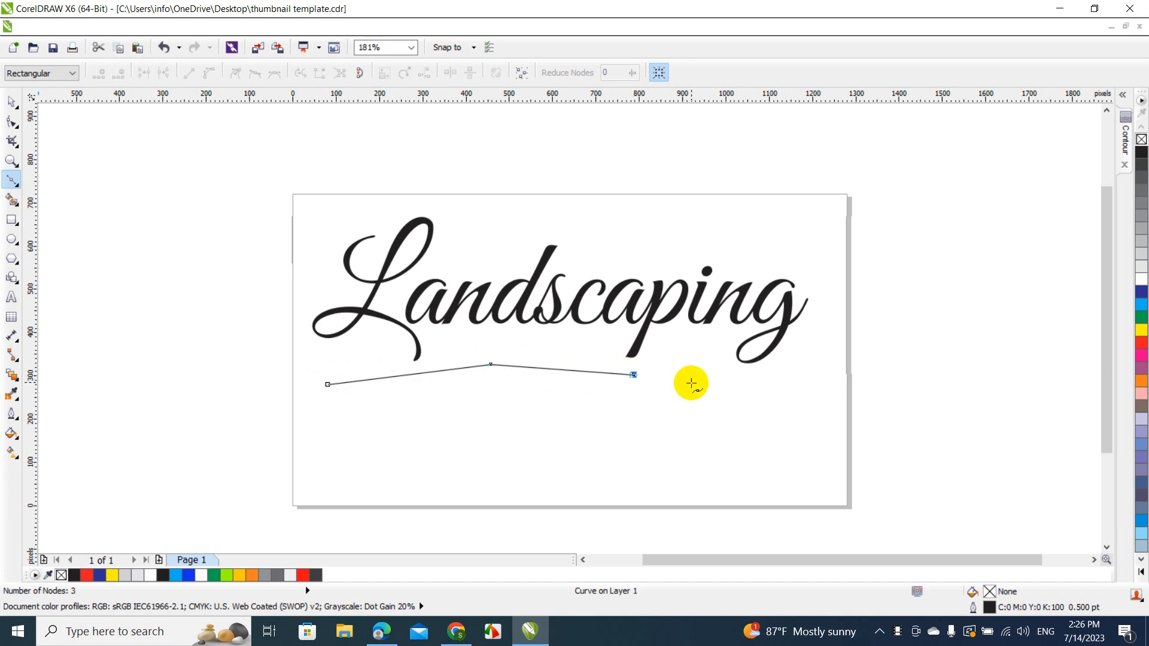
left_click(733, 385)
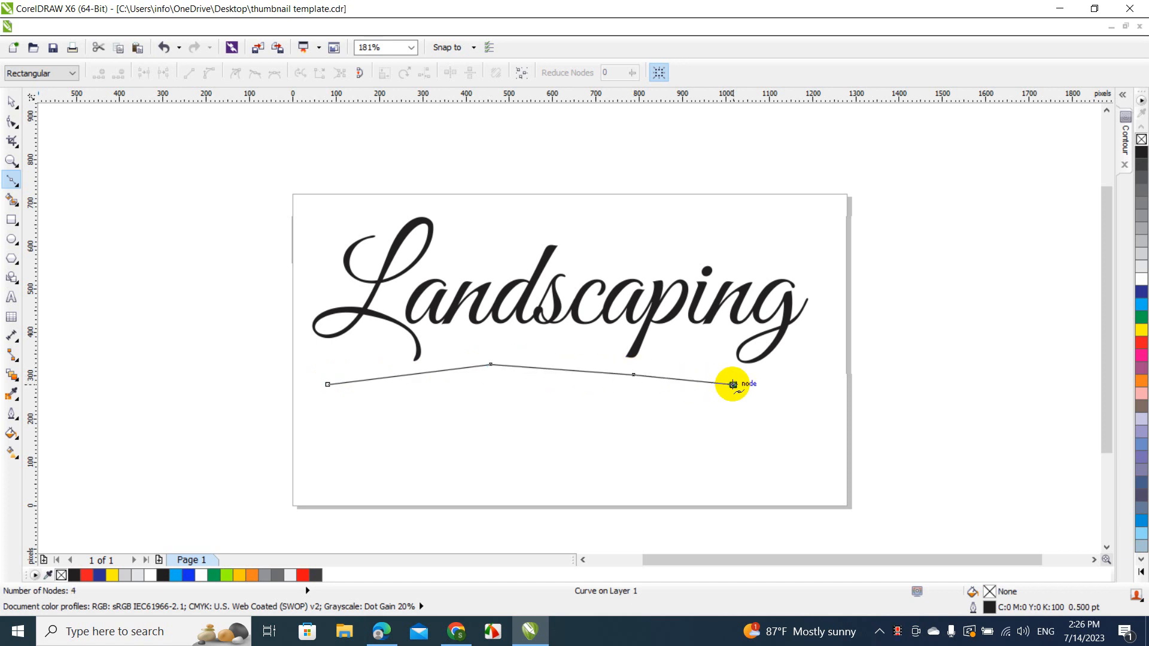
left_click(815, 341)
left_click(830, 289)
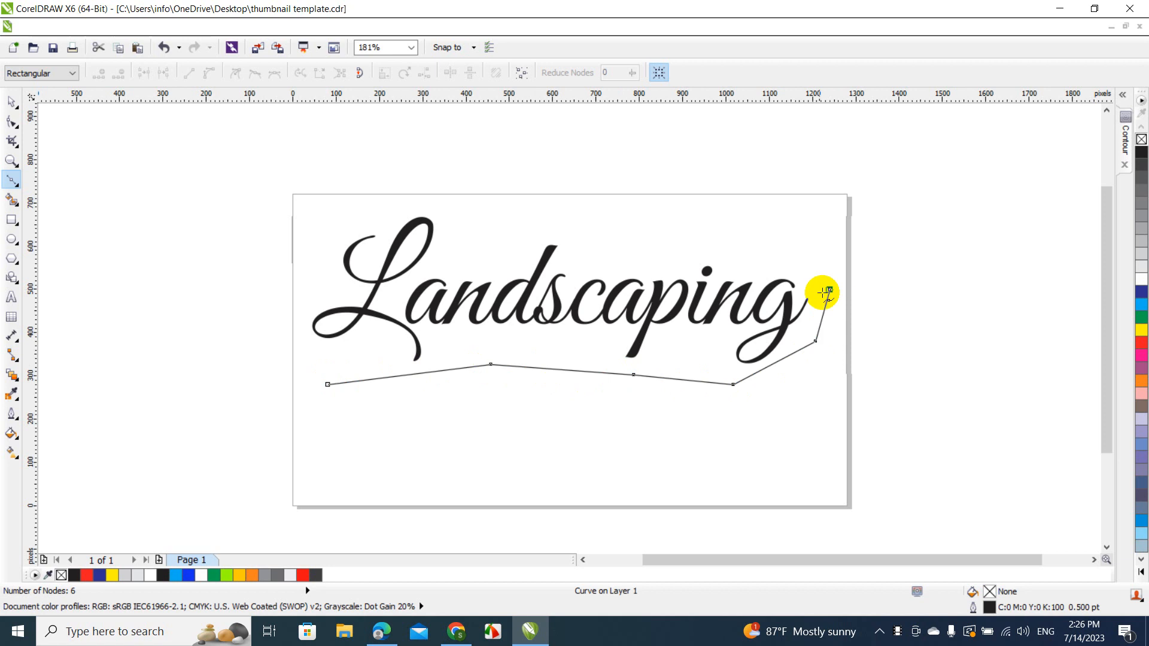
left_click(808, 299)
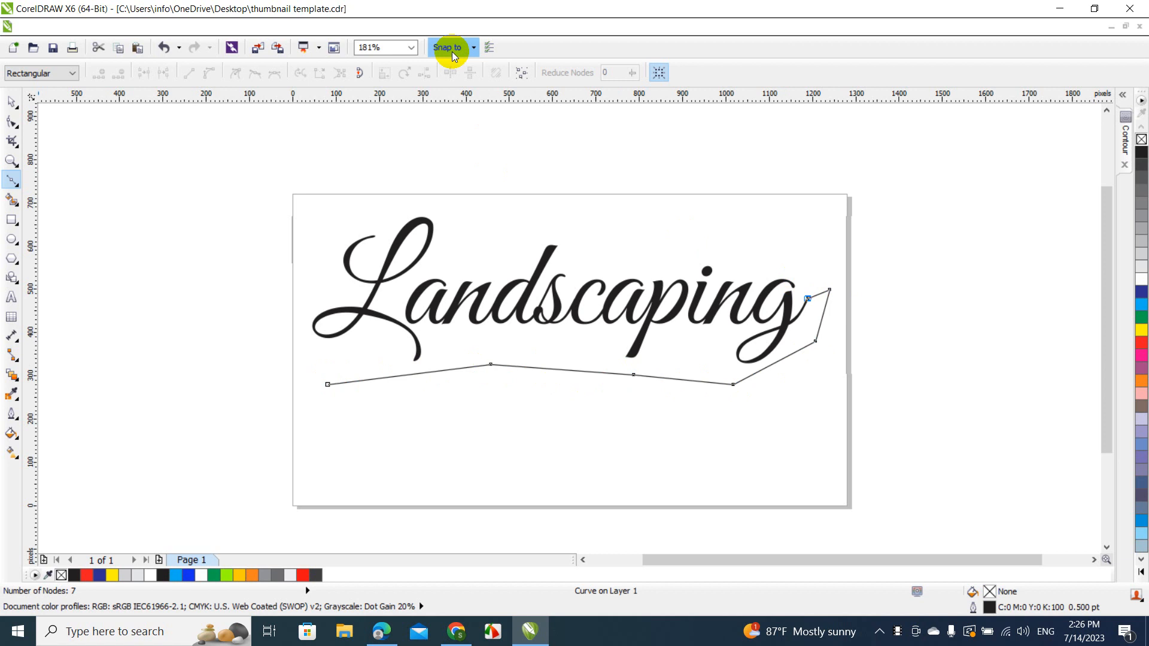
Continue the Bézier line from the g's tip back below the first line to its start under the L, closing a narrow band
left_click(409, 48)
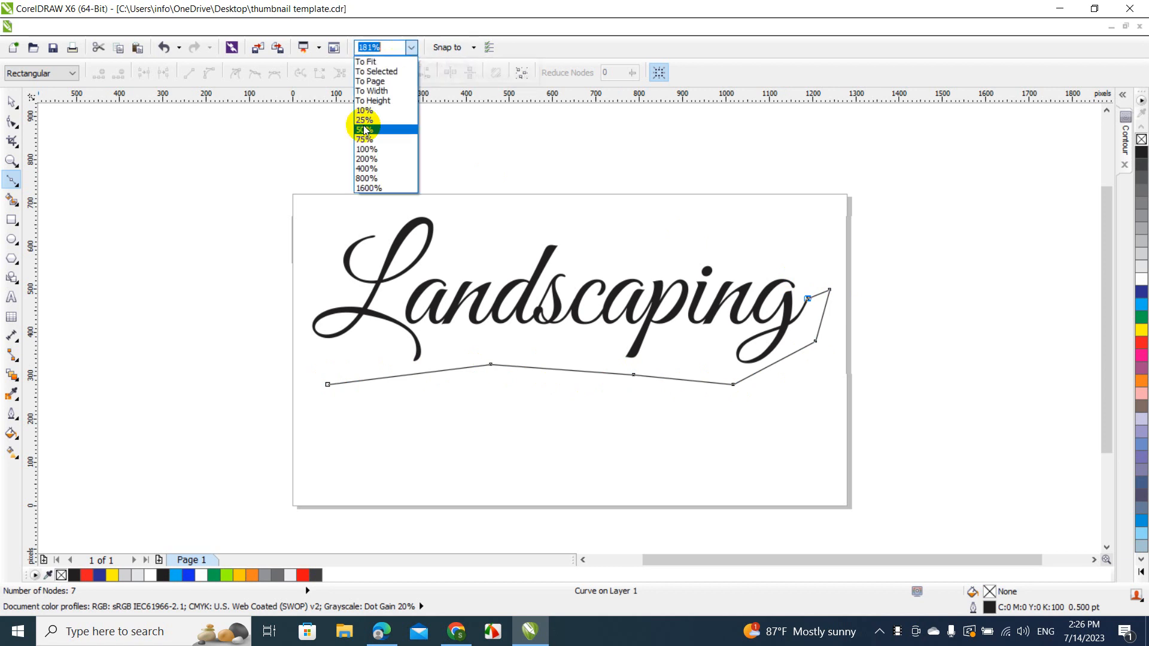
left_click(366, 168)
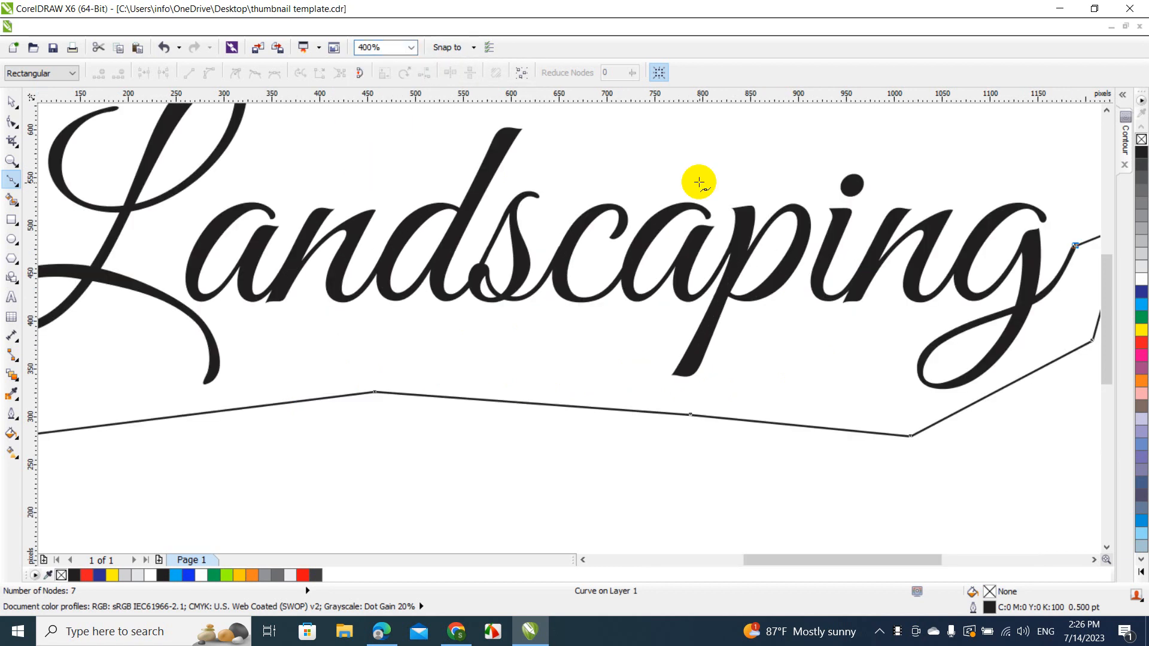
left_click_drag(900, 559, 930, 560)
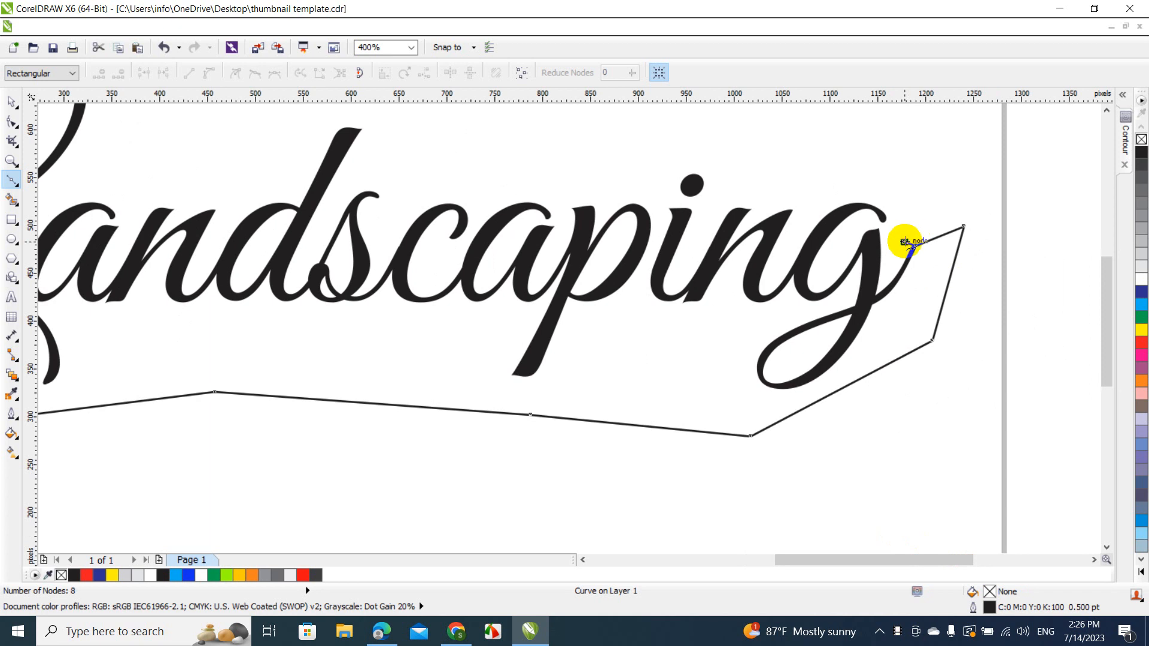
left_click(905, 242)
left_click(978, 203)
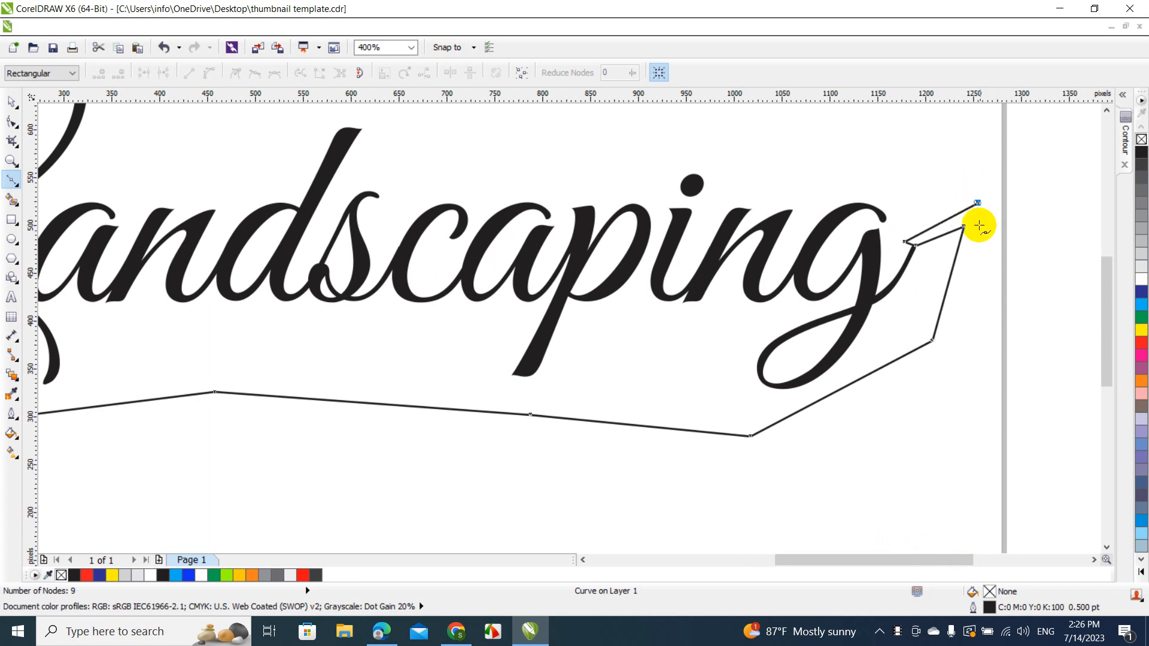
left_click(958, 346)
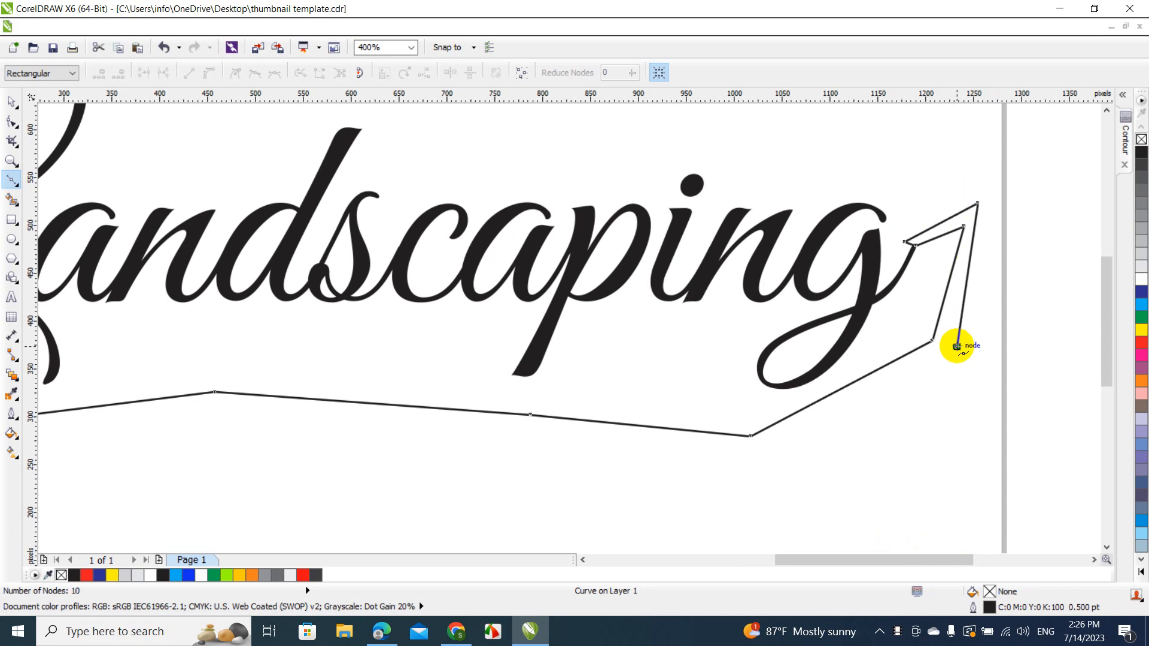
left_click(763, 449)
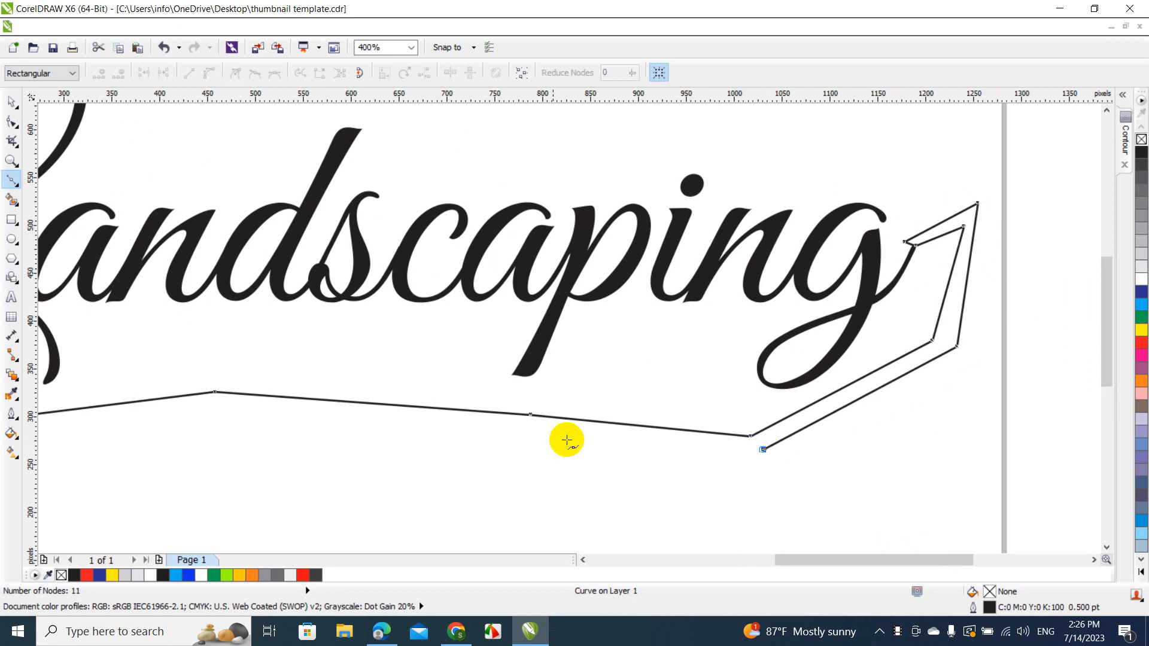
left_click(216, 410)
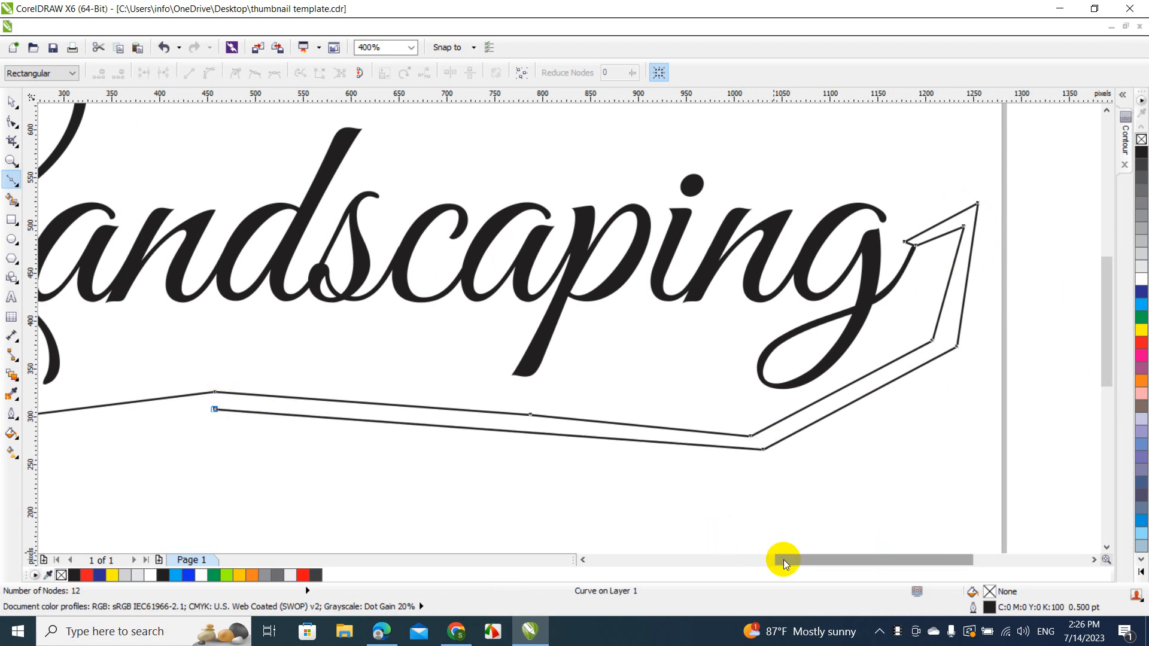
left_click_drag(784, 559, 711, 559)
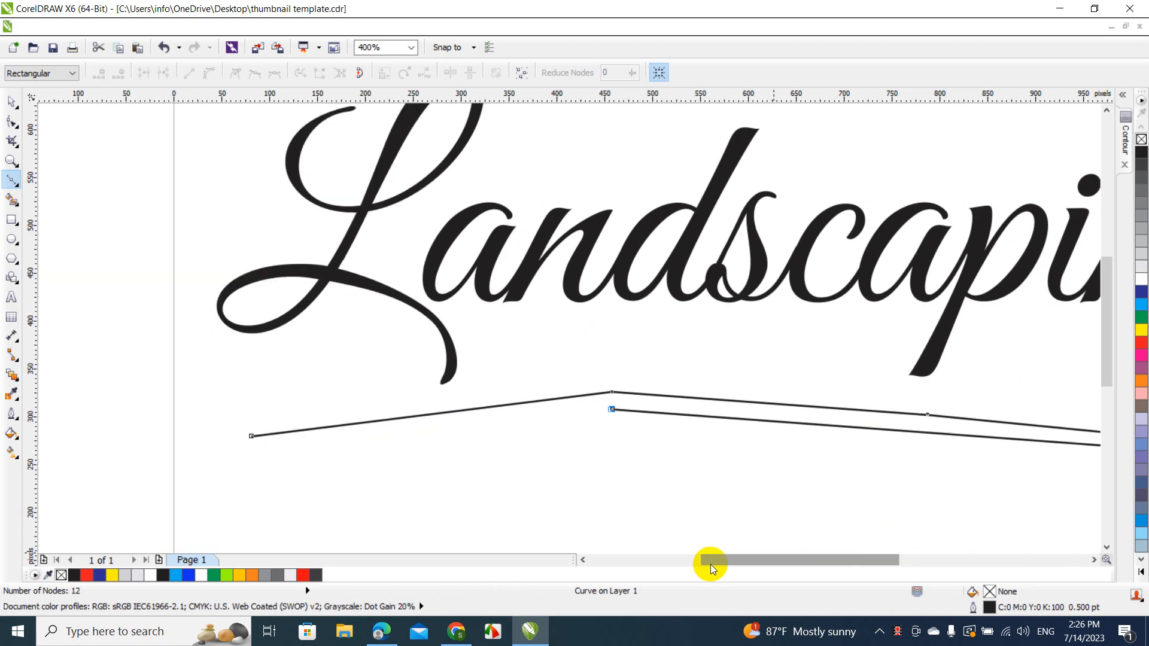
left_click(256, 452)
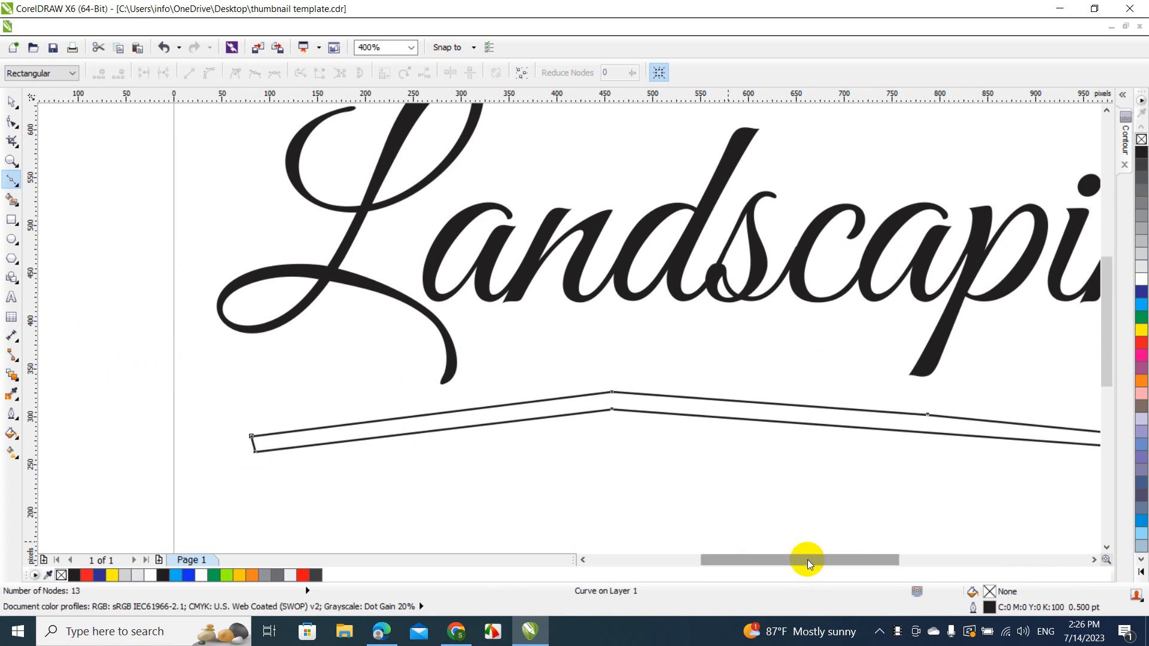
Reshape the upper edge of the final g's tail in the welded lettering, pulling it outward toward the band's end
left_click_drag(807, 559, 964, 538)
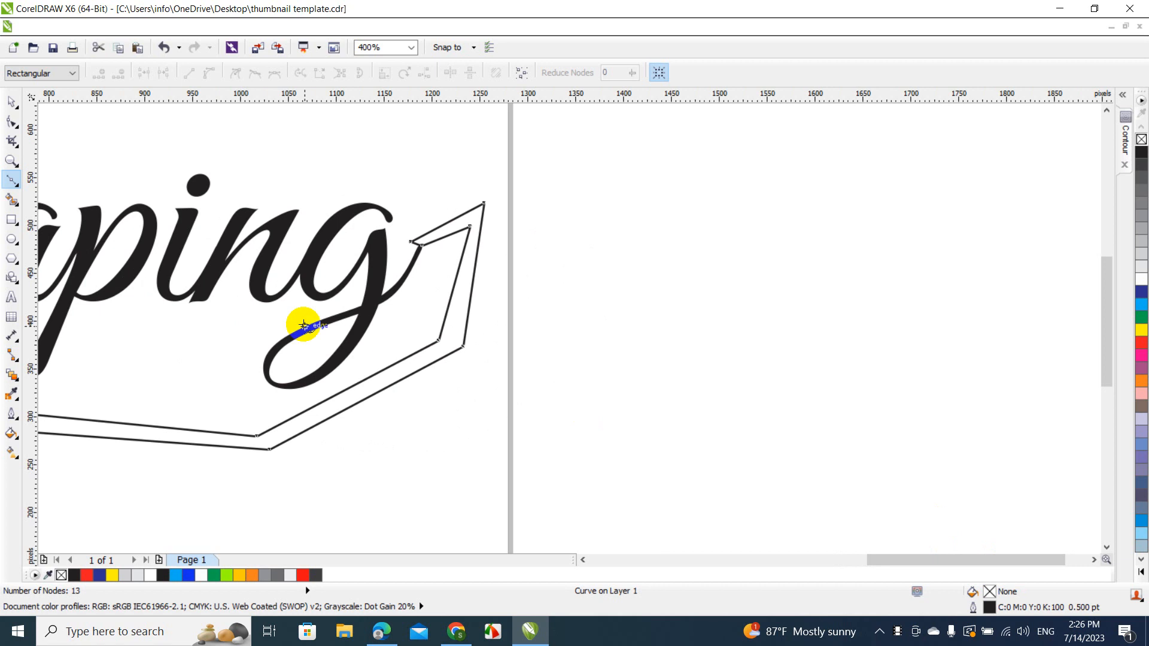
left_click(12, 101)
left_click(474, 246)
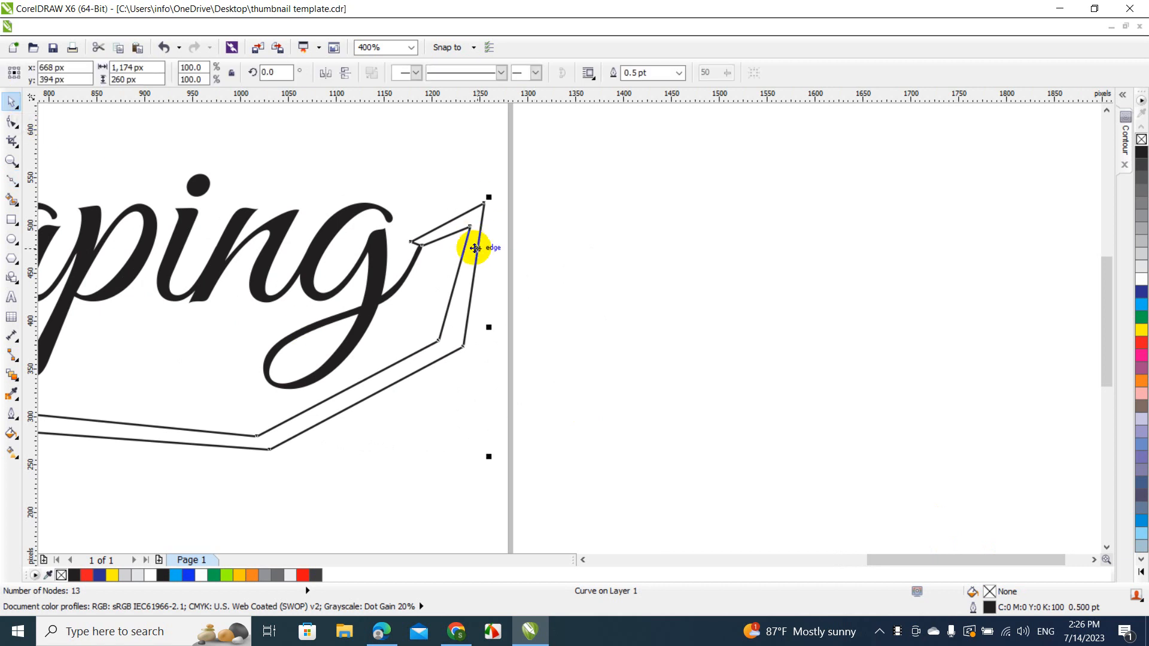
double_click(473, 246)
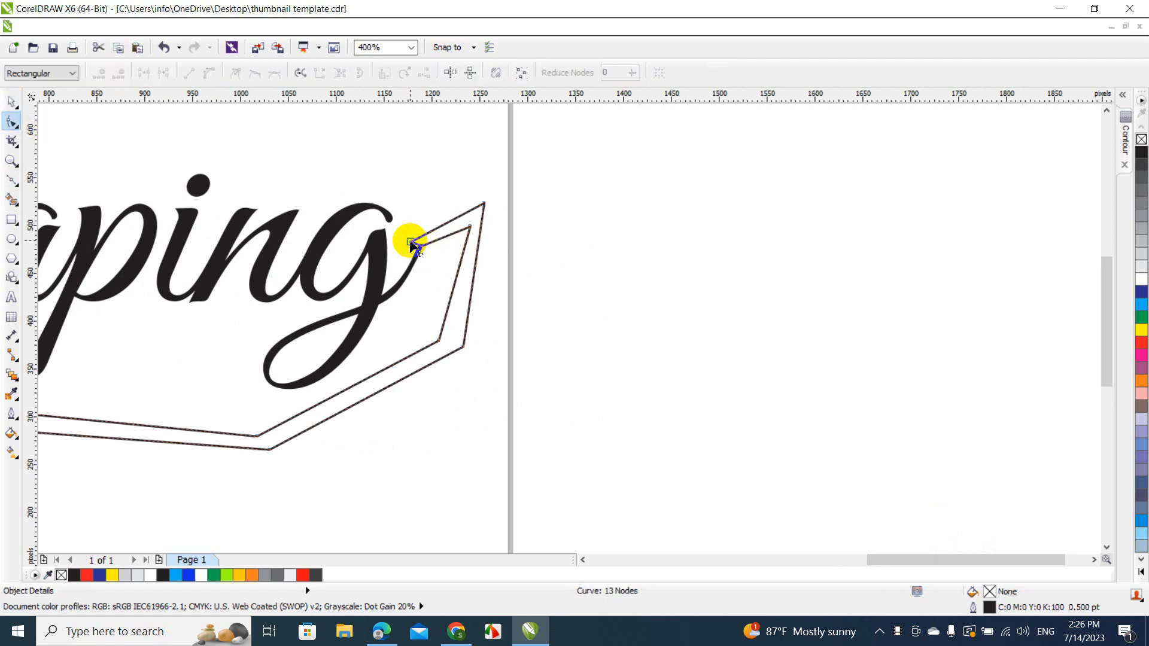
left_click(412, 268)
left_click(414, 270)
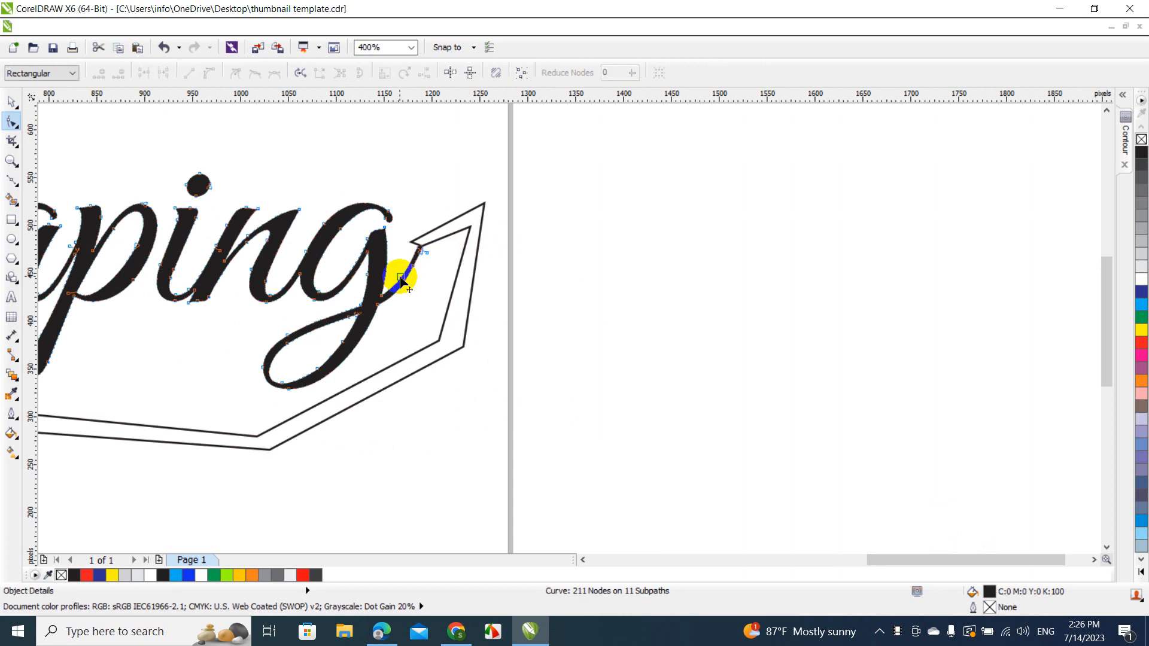
left_click(398, 275)
left_click_drag(399, 275, 411, 237)
Remove the extra node near the g's tail tip and pull the tip's edge up to meet the band's end
double_click(412, 260)
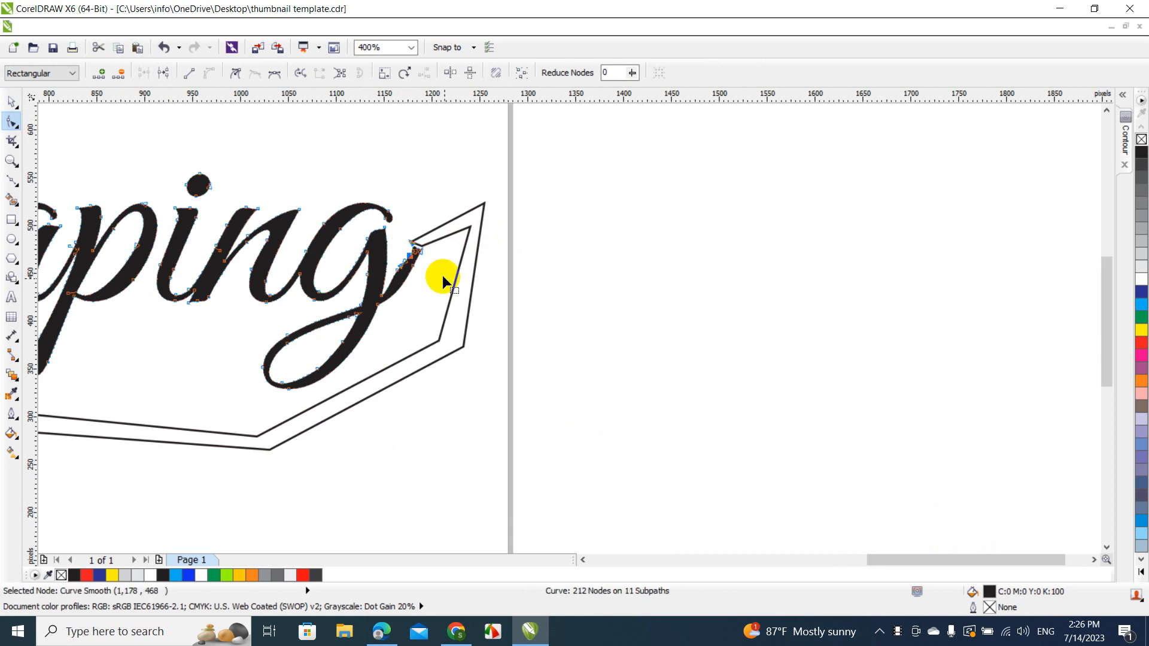
left_click(432, 260)
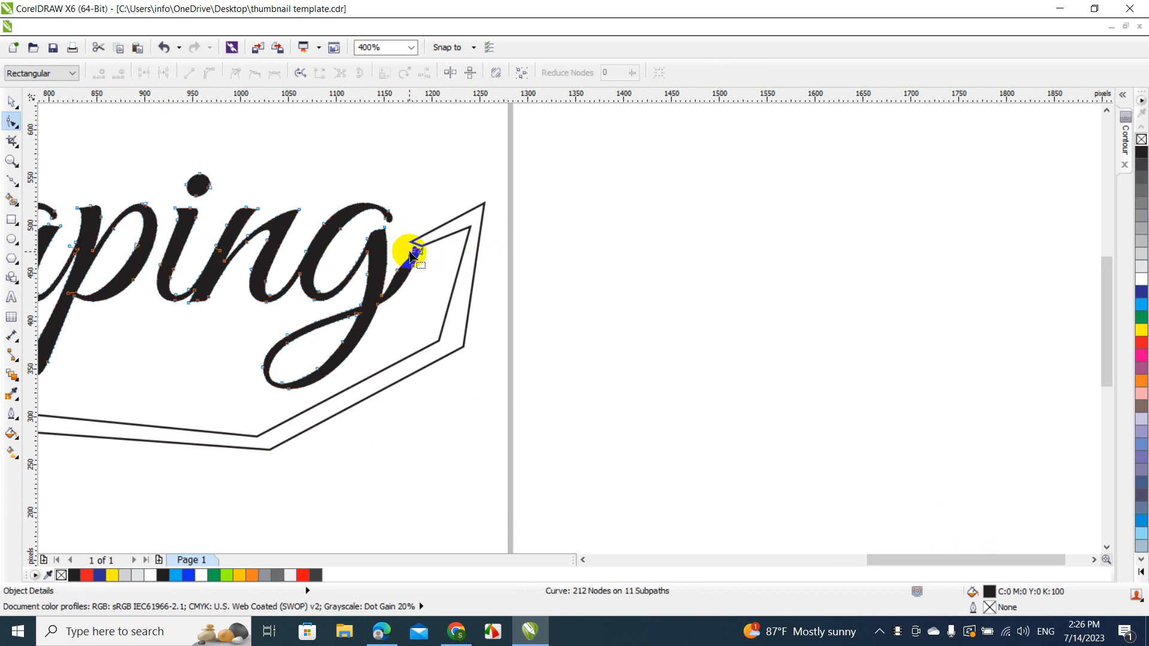
left_click(410, 257)
key("Delete")
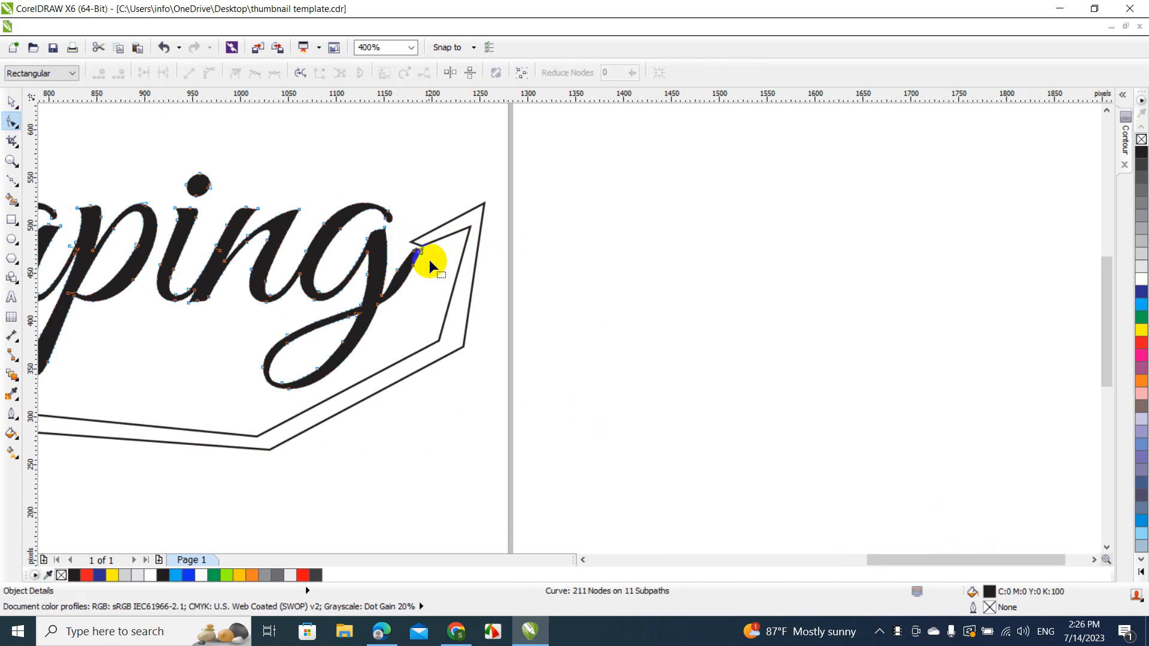
left_click_drag(417, 255, 410, 237)
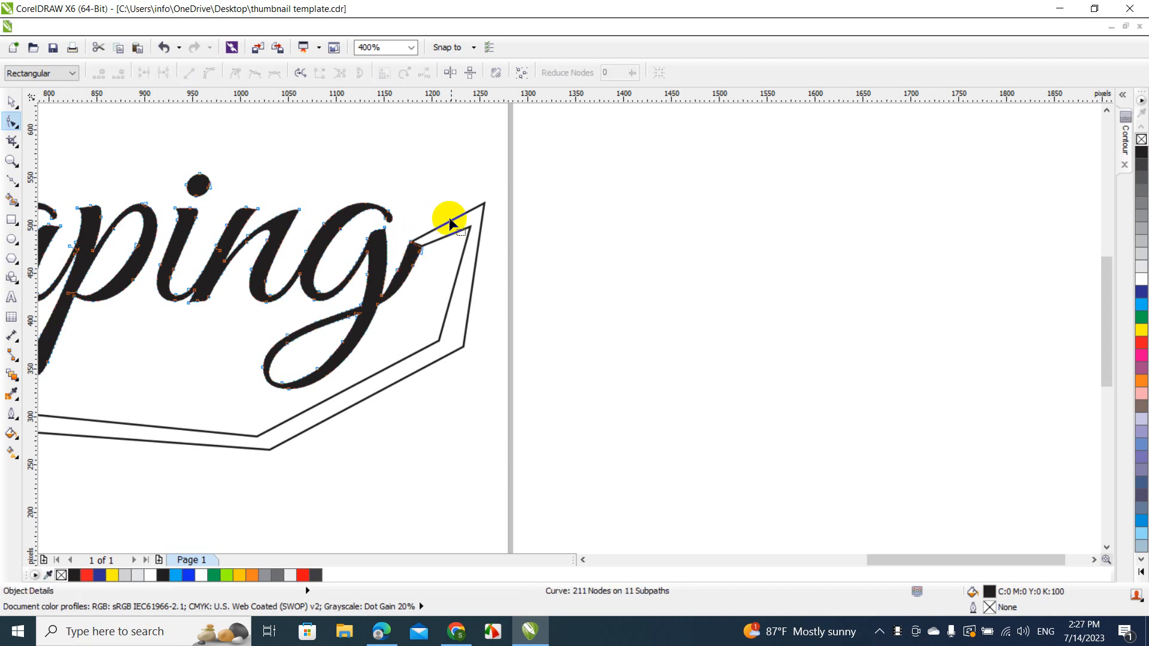
Convert the band's outer top and side segments beside the g to curves and bow them outward into a rounded loop
left_click(12, 104)
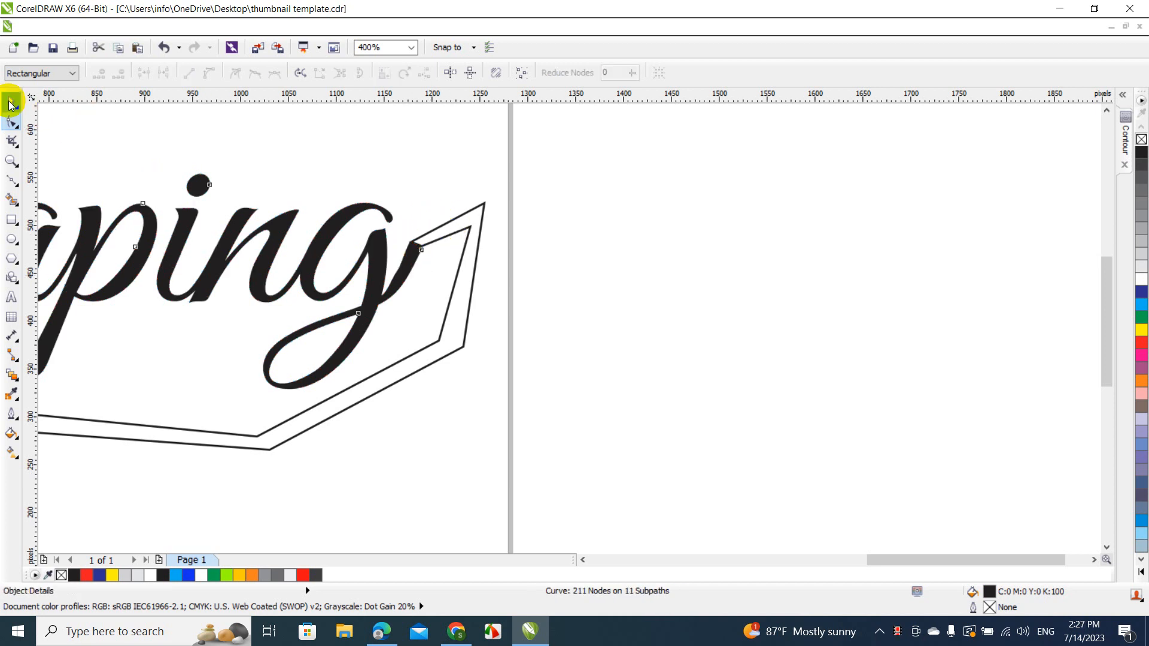
double_click(465, 229)
right_click(465, 214)
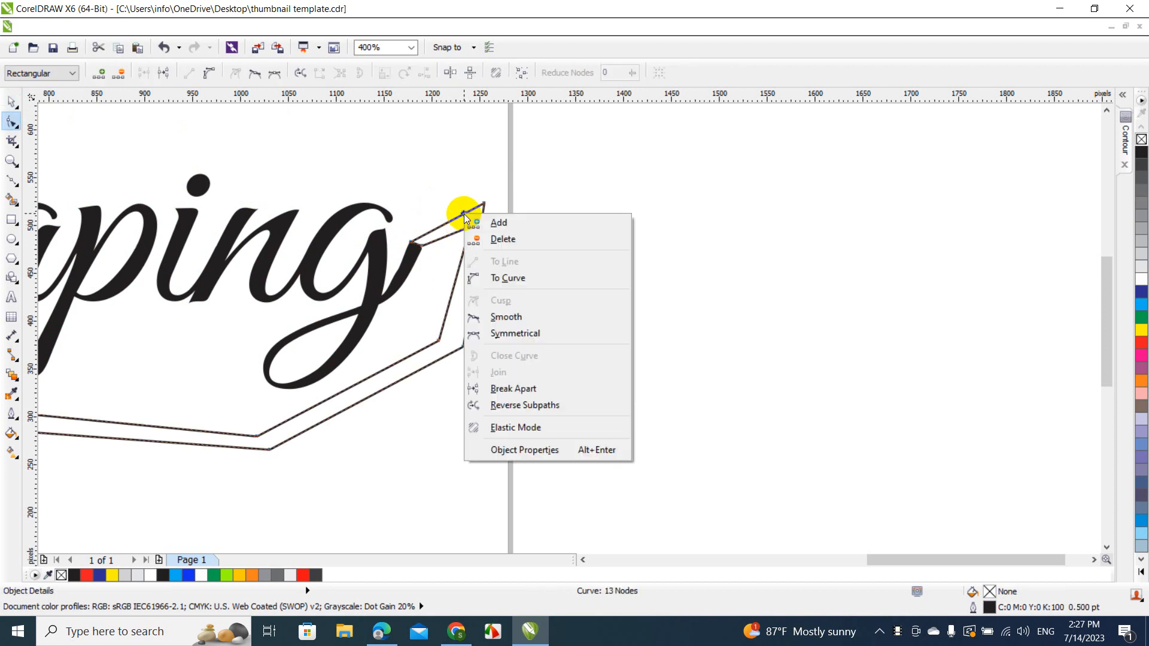
left_click(497, 278)
left_click_drag(450, 217, 441, 198)
right_click(479, 239)
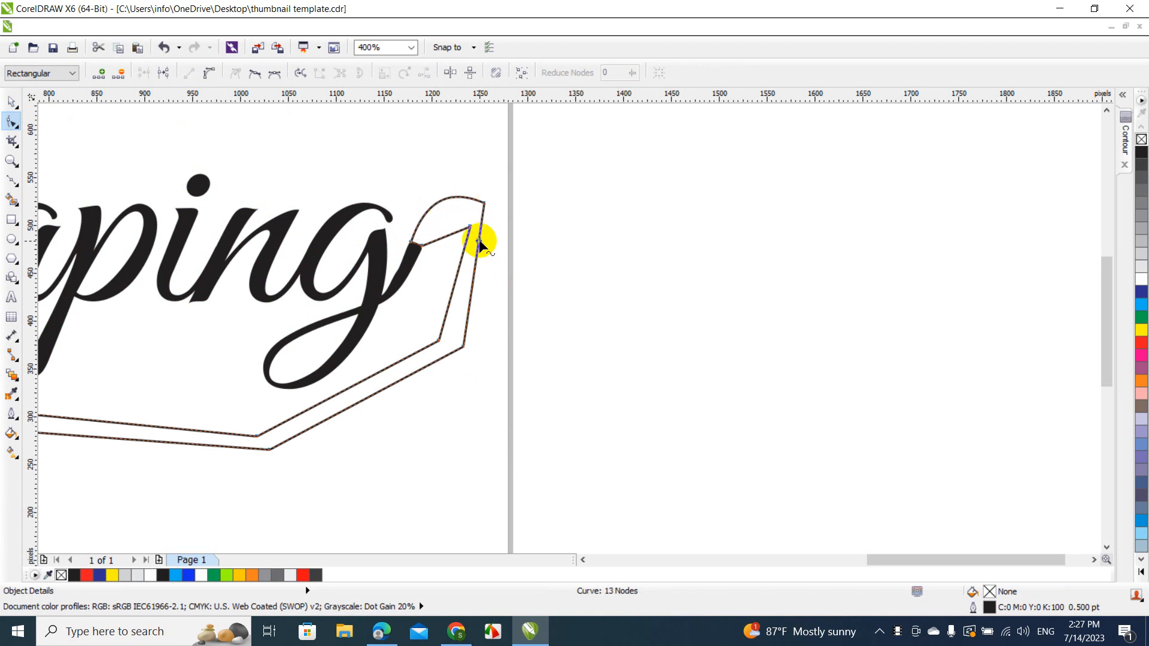
left_click(510, 308)
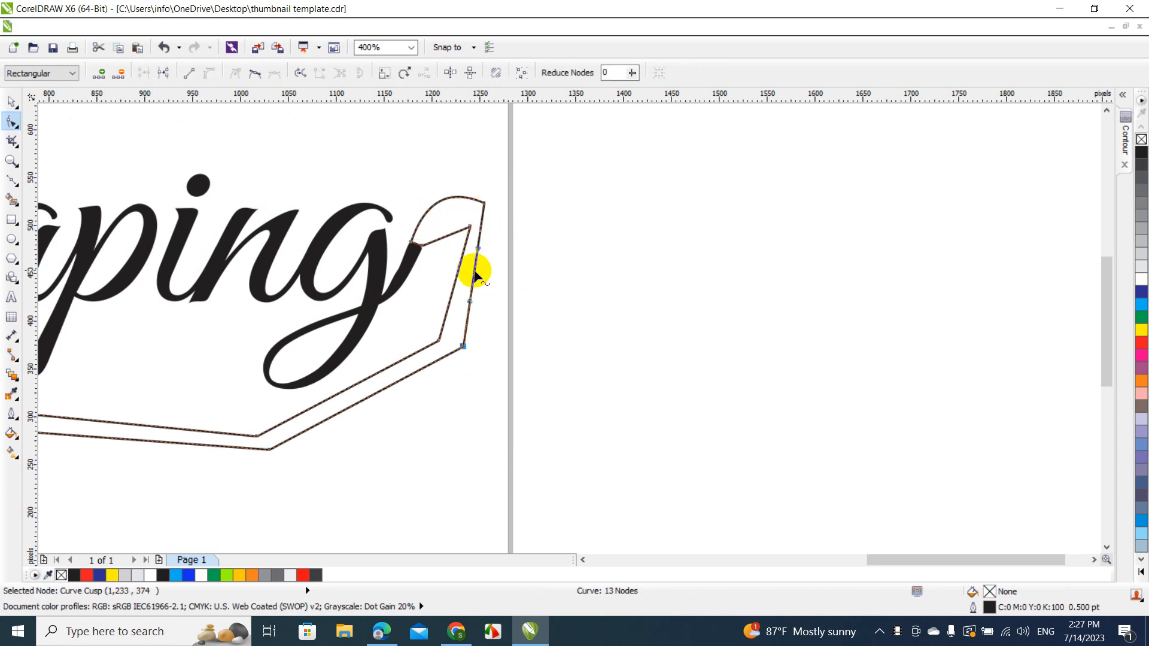
left_click_drag(475, 264, 510, 248)
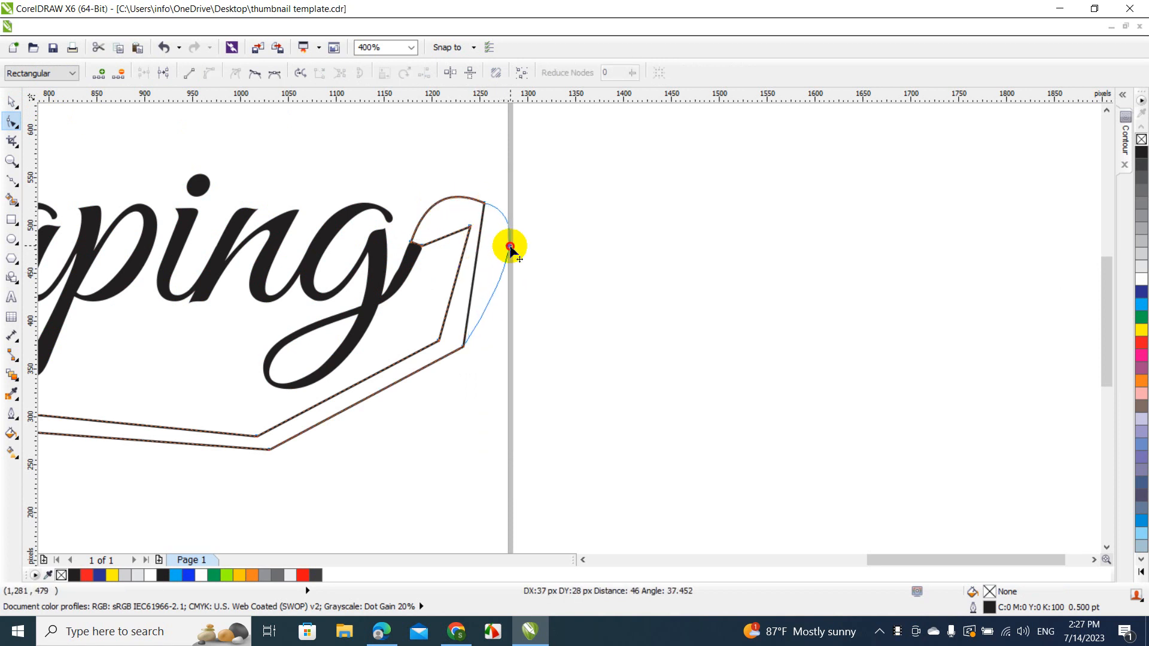
Convert the band's inner side and top segments beside the g to curves and bend them to follow the outer loop
right_click(462, 256)
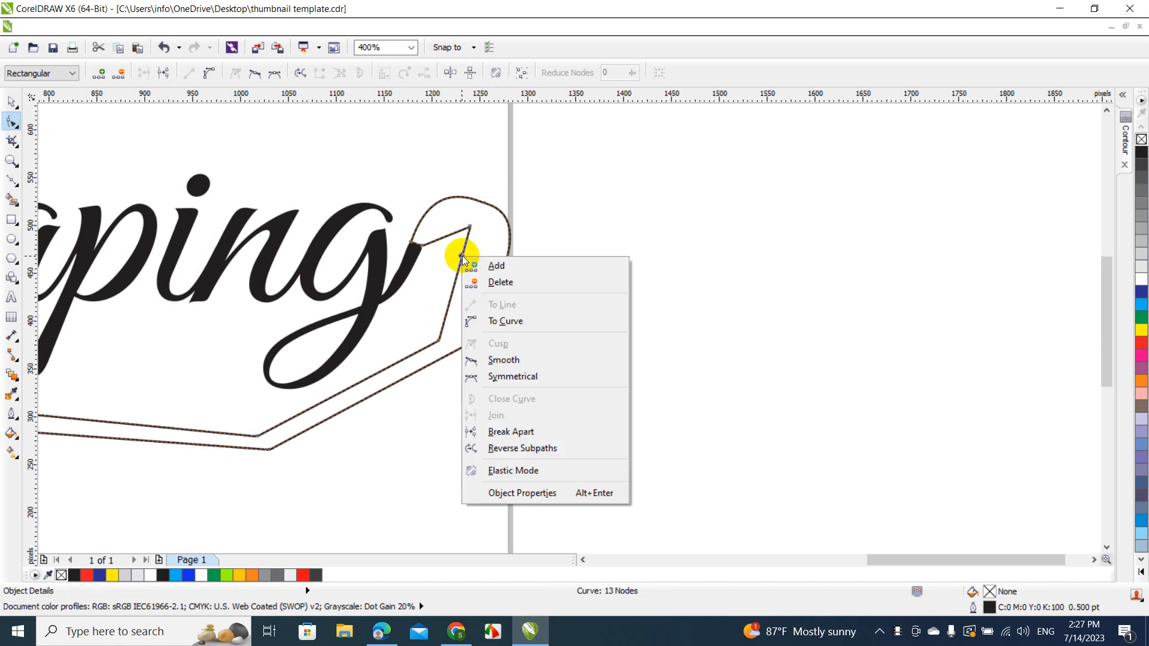
left_click(505, 322)
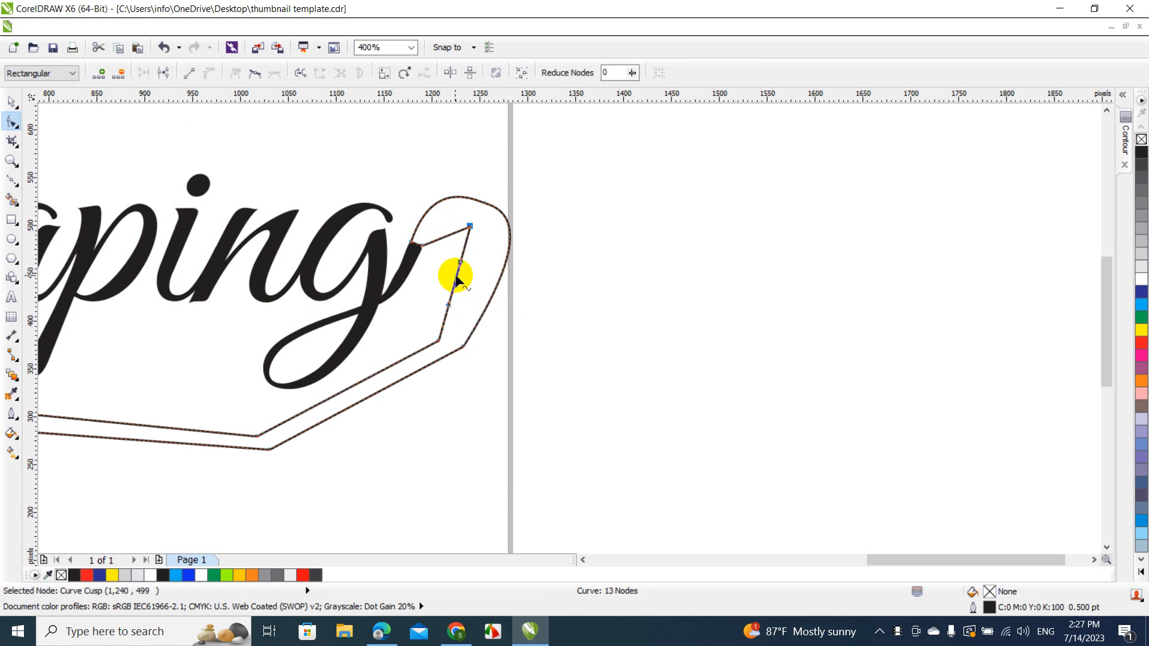
left_click_drag(451, 275, 481, 254)
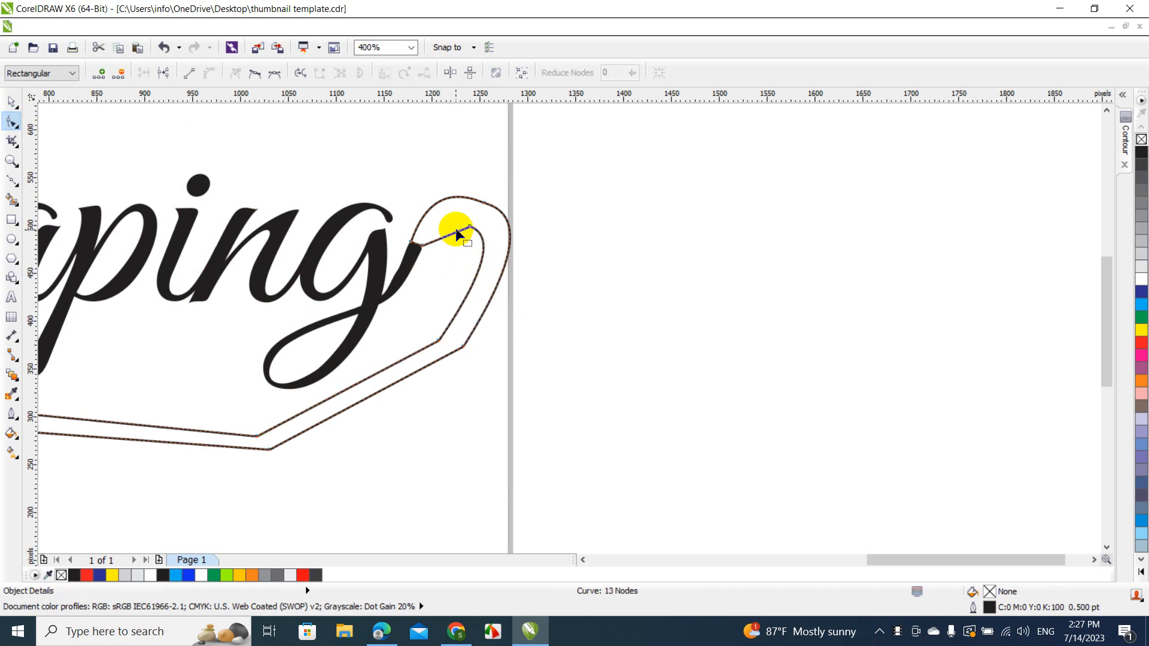
right_click(455, 237)
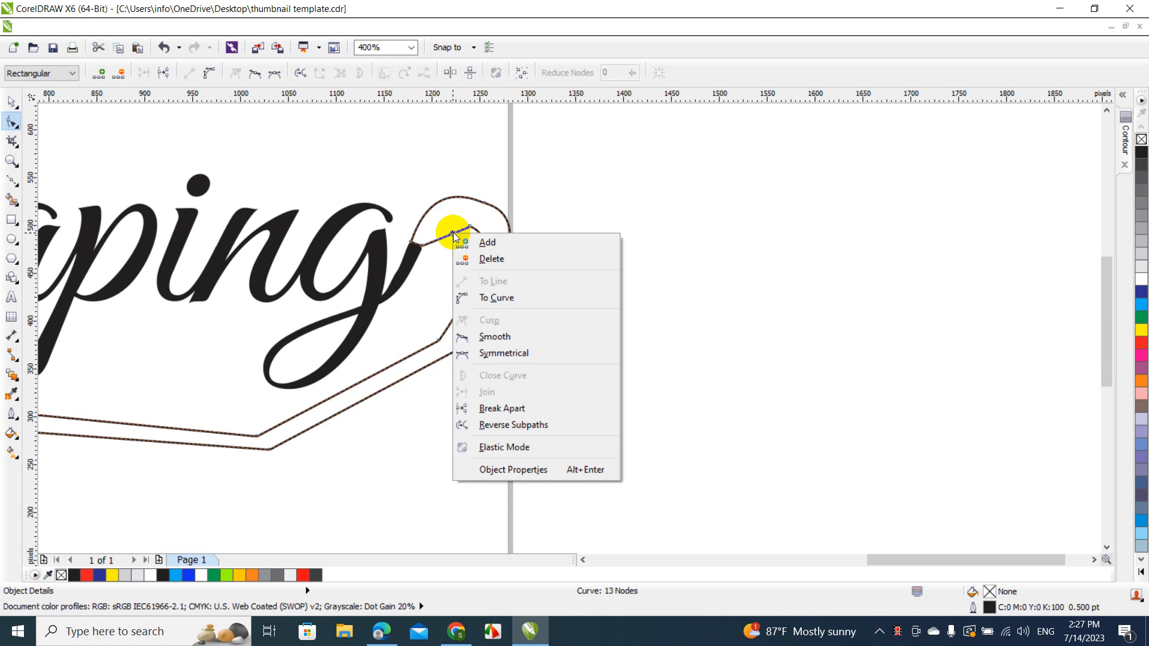
left_click(492, 297)
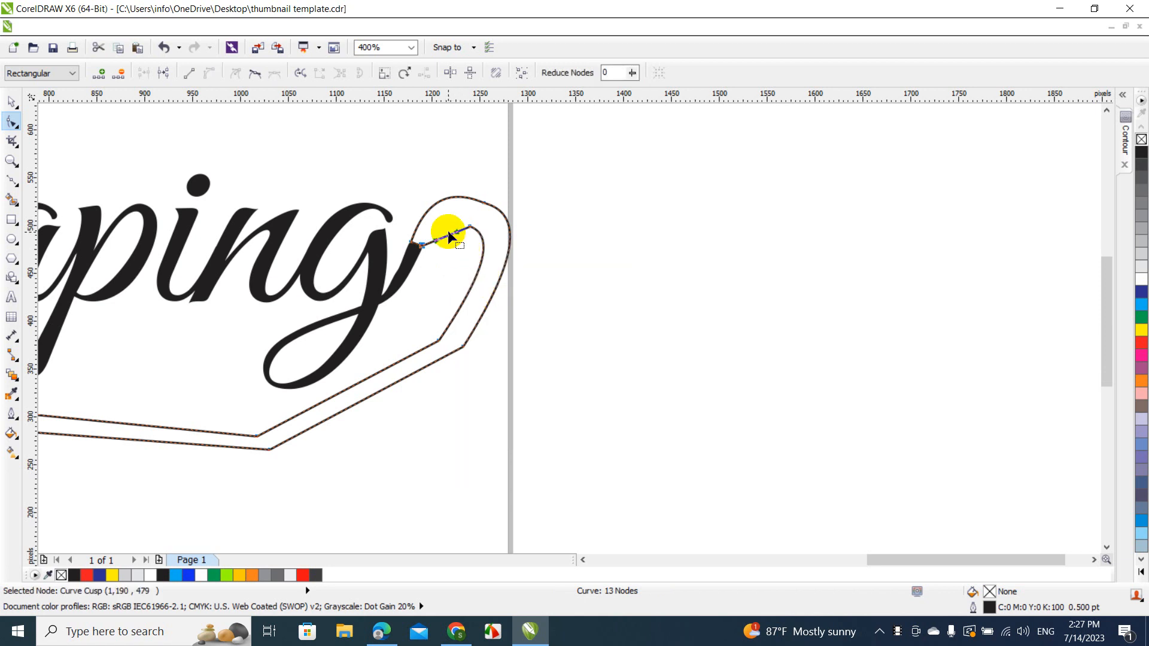
left_click(447, 215)
left_click_drag(448, 235, 467, 226)
Delete the corner nodes at the top of the loop on both the inner and outer edges to smooth the bend
left_click(468, 225)
key("Delete")
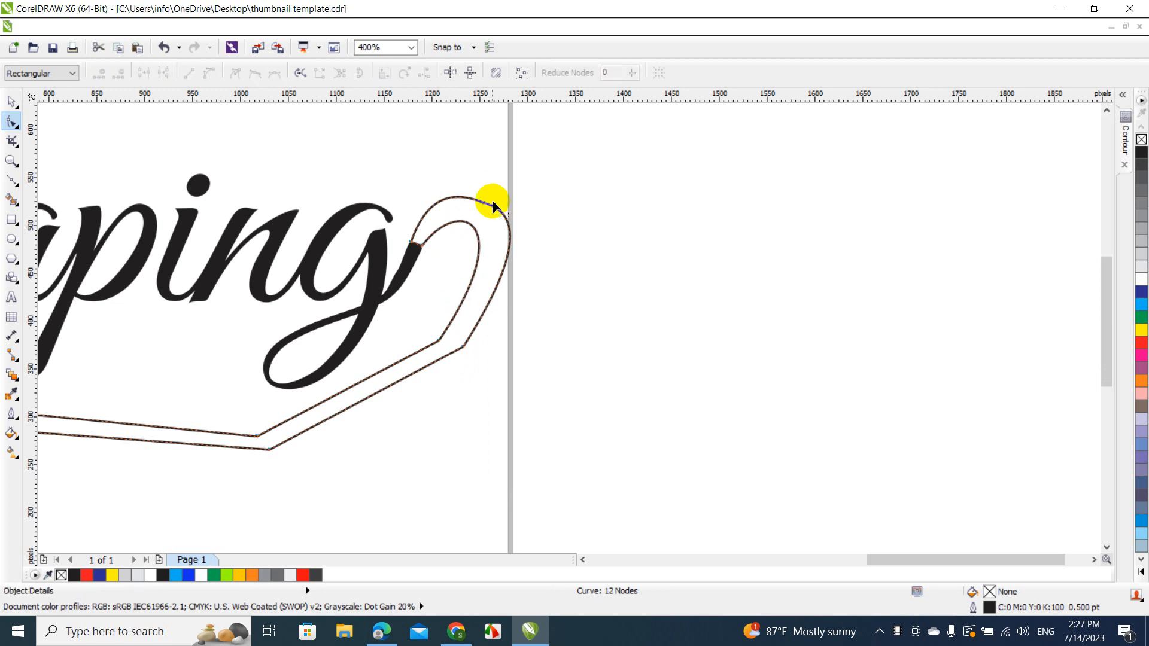
left_click(485, 204)
key("Delete")
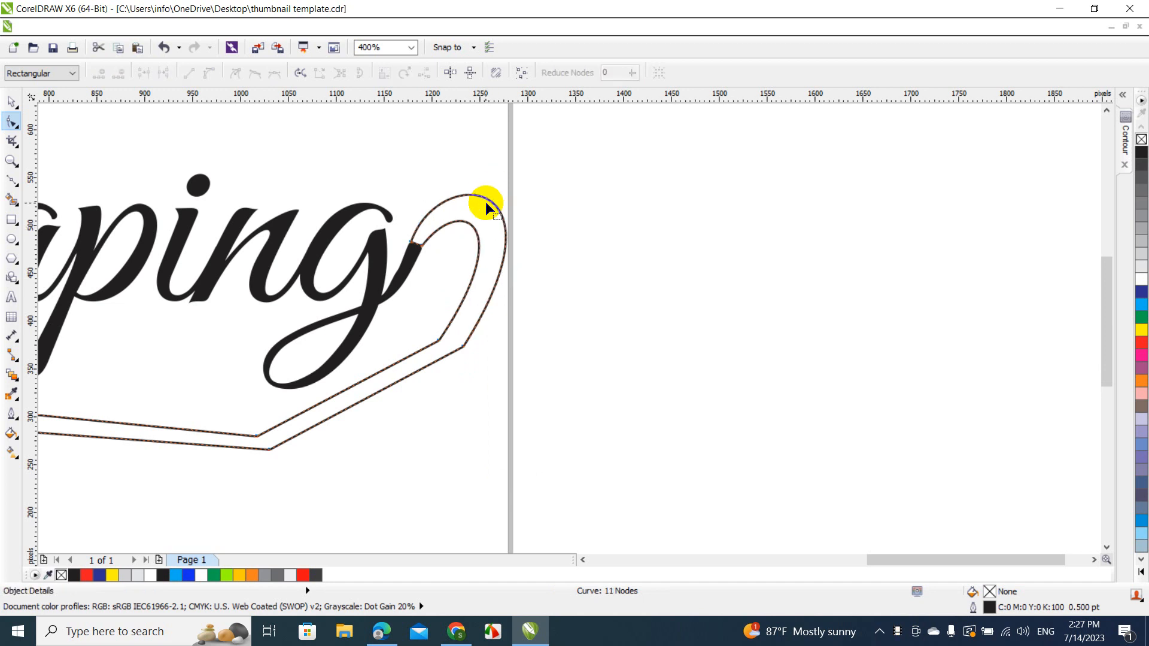
Convert the outer and inner diagonal segments below the g to curves and bow both of them downward
right_click(416, 373)
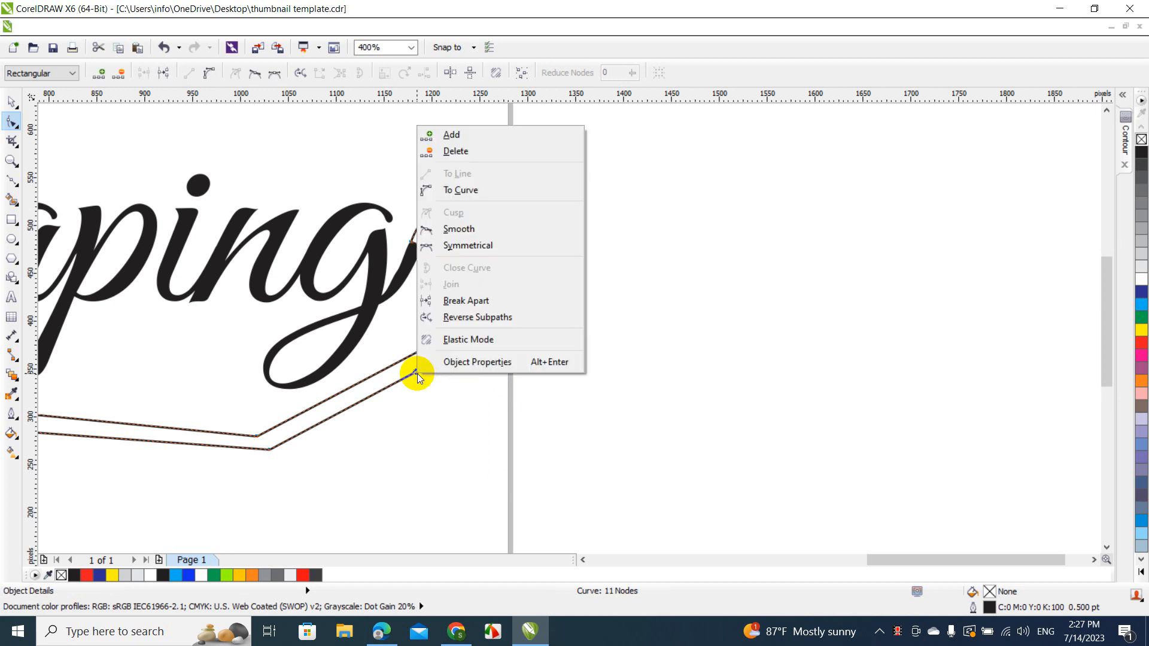
left_click(459, 191)
left_click_drag(389, 383, 399, 397)
right_click(369, 376)
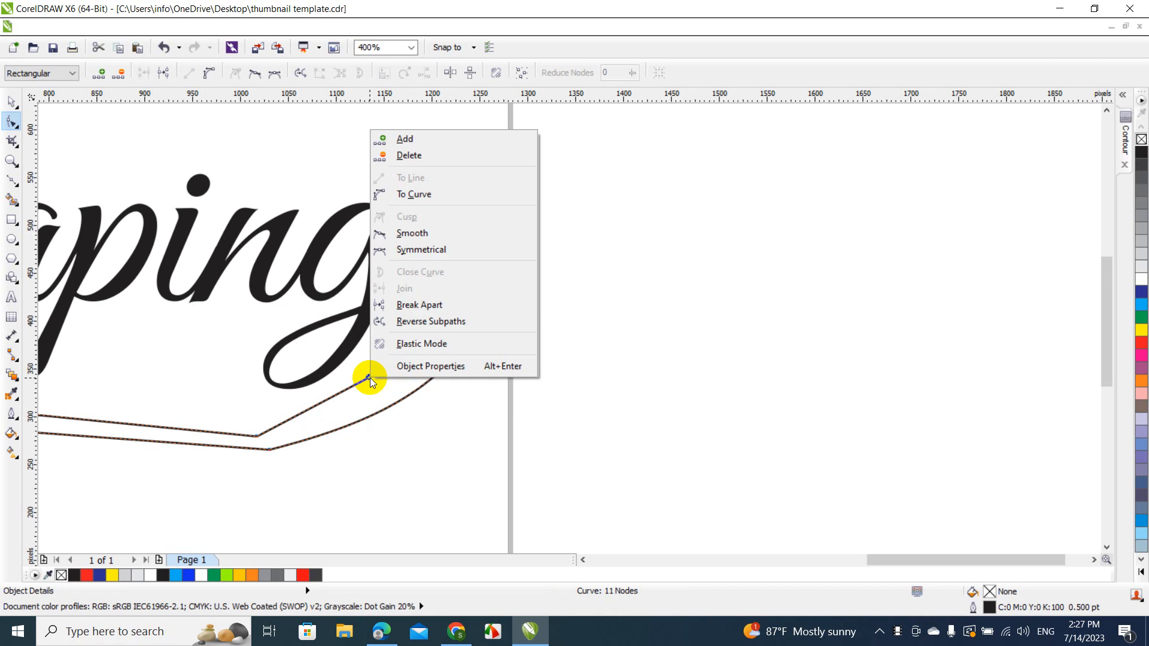
left_click(423, 192)
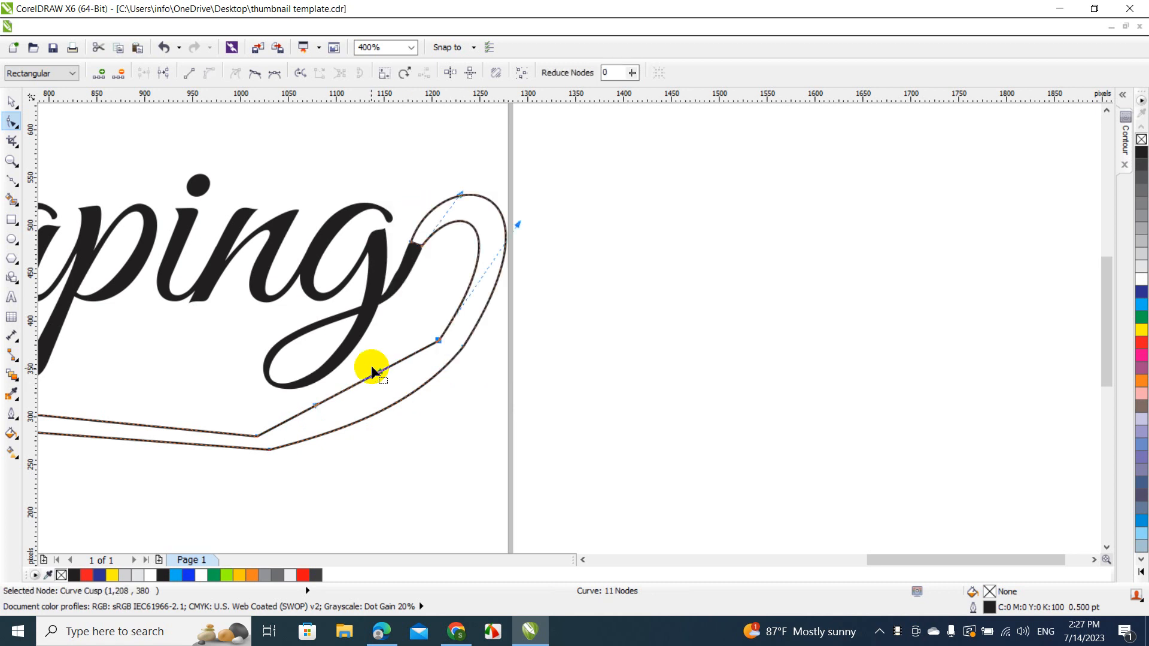
left_click_drag(369, 373, 376, 384)
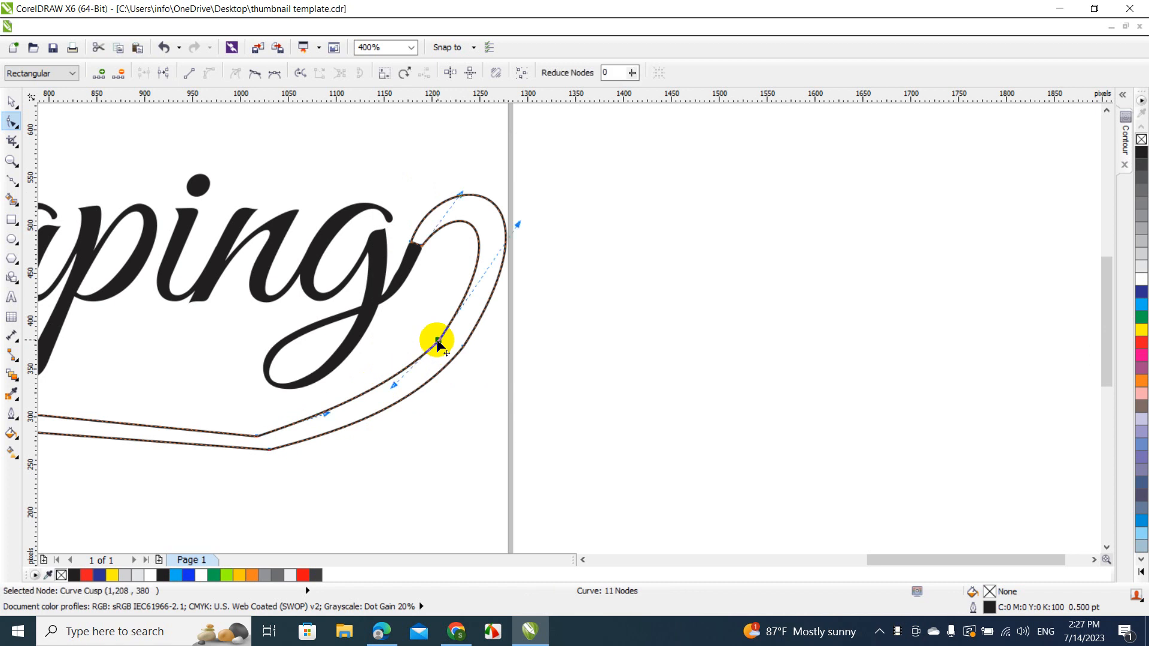
Delete the inner and outer nodes where the loop's side meets the diagonal part, smoothing both edges
key("Delete")
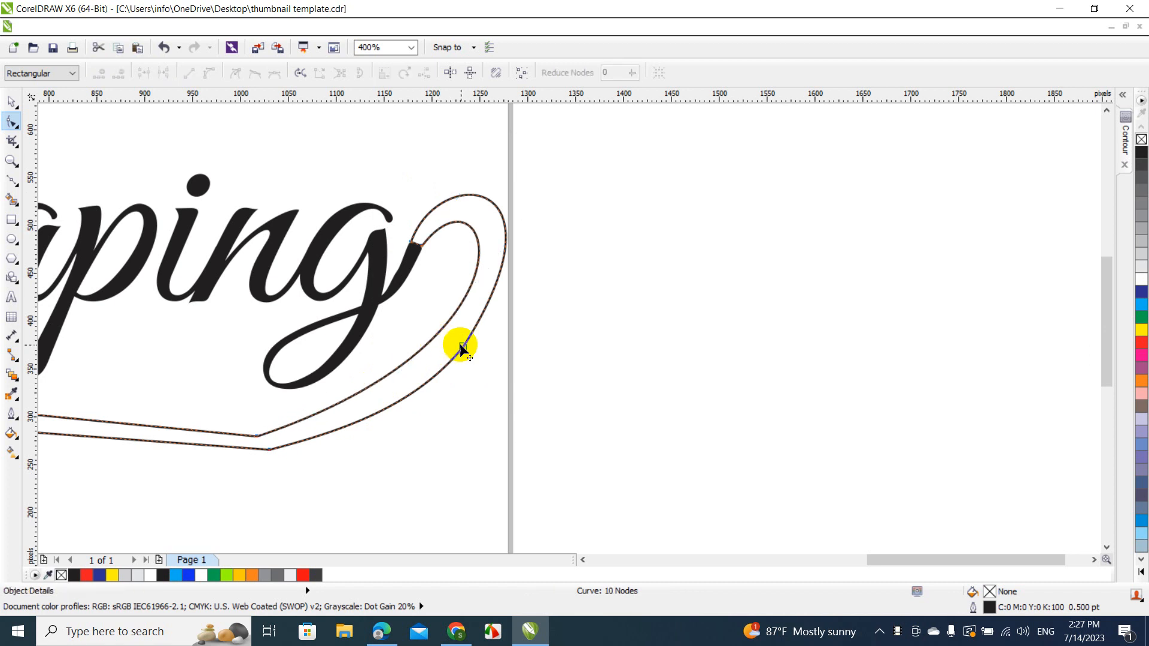
left_click(462, 349)
key("Delete")
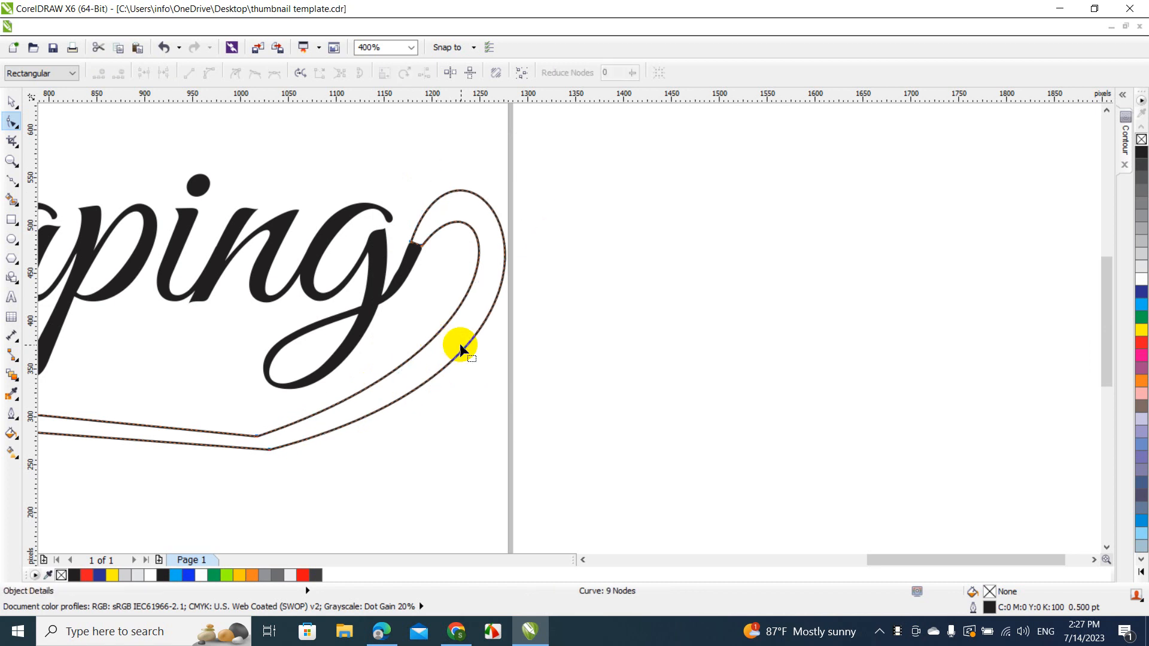
Convert the lower edge of the band's long section beneath "scaping" to a curve and bow it downward
left_click(584, 560)
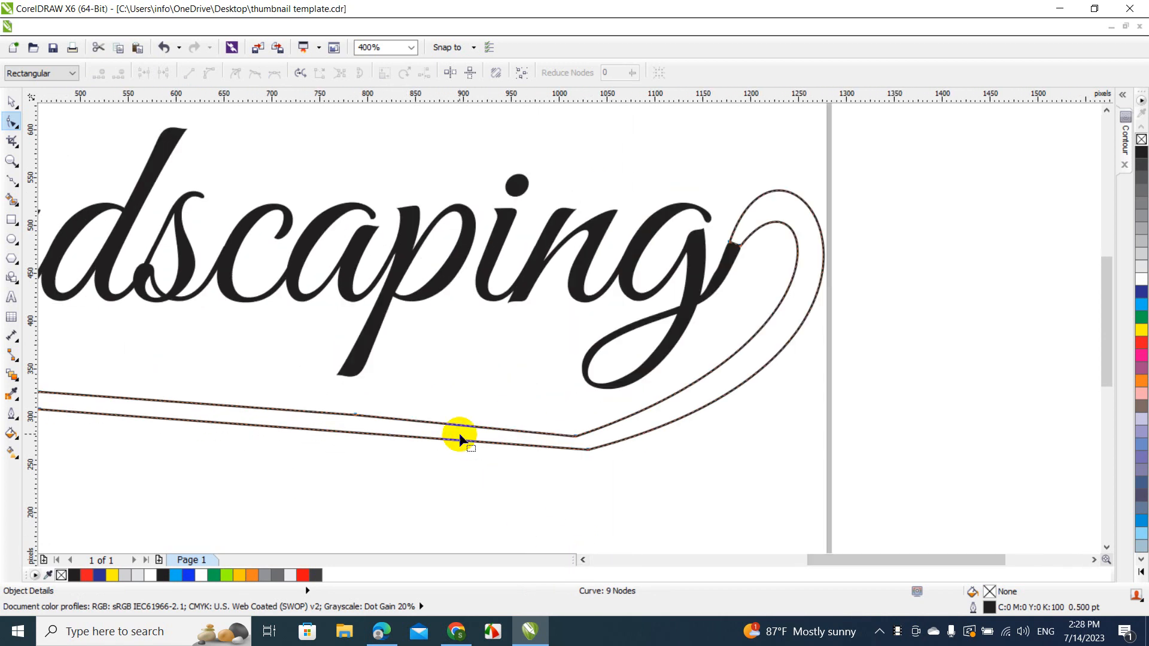
right_click(444, 439)
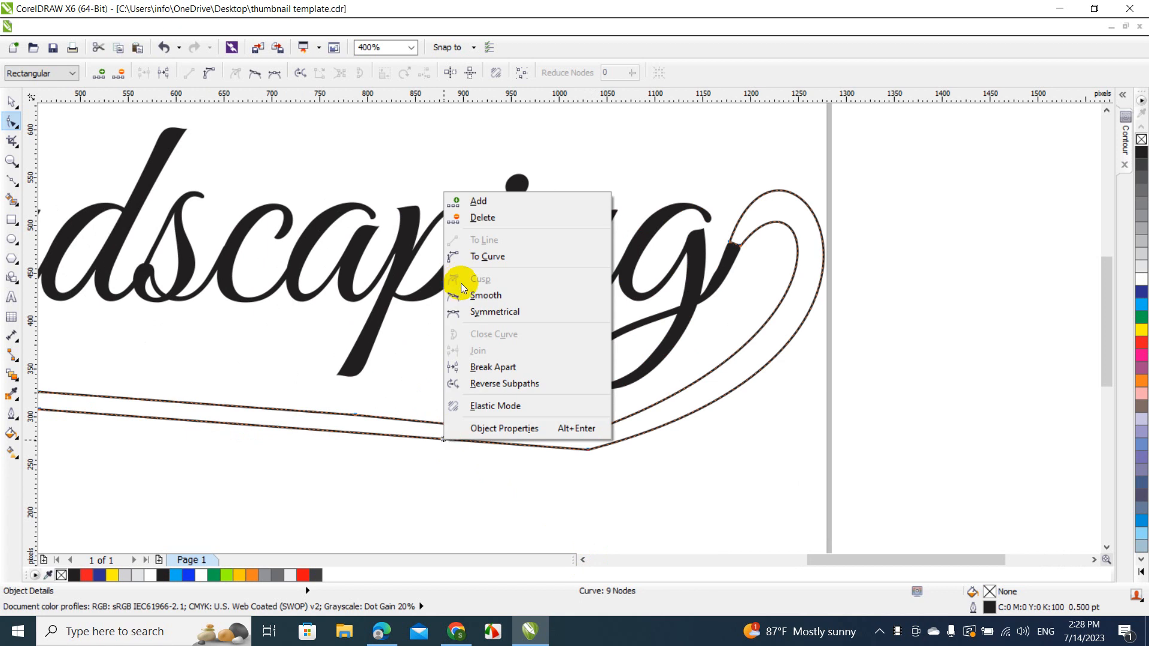
left_click(476, 262)
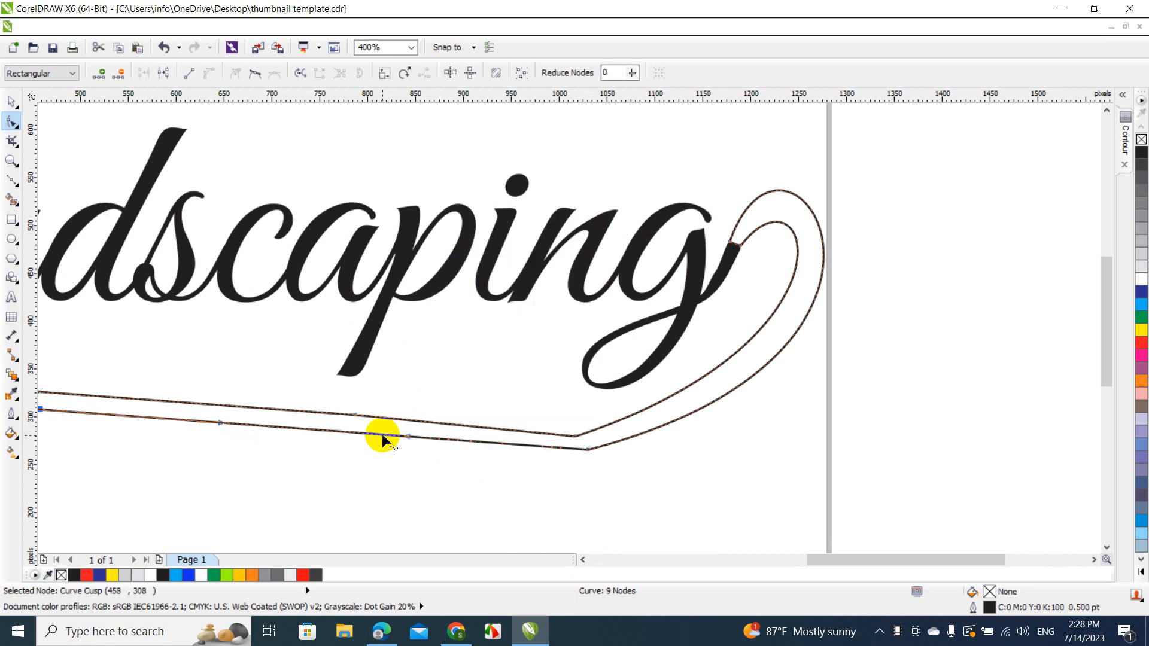
left_click_drag(380, 437, 381, 445)
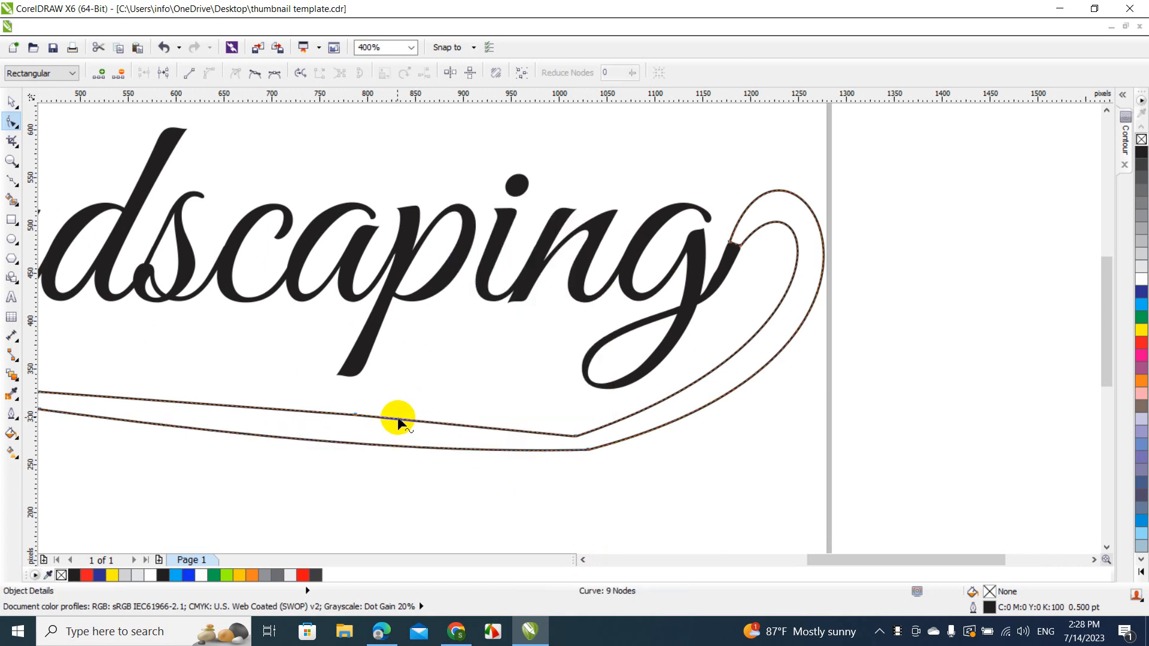
Delete the extra node on the long section's upper edge, convert that edge to a curve and bow it parallel to the lower edge
left_click(355, 414)
key("Delete")
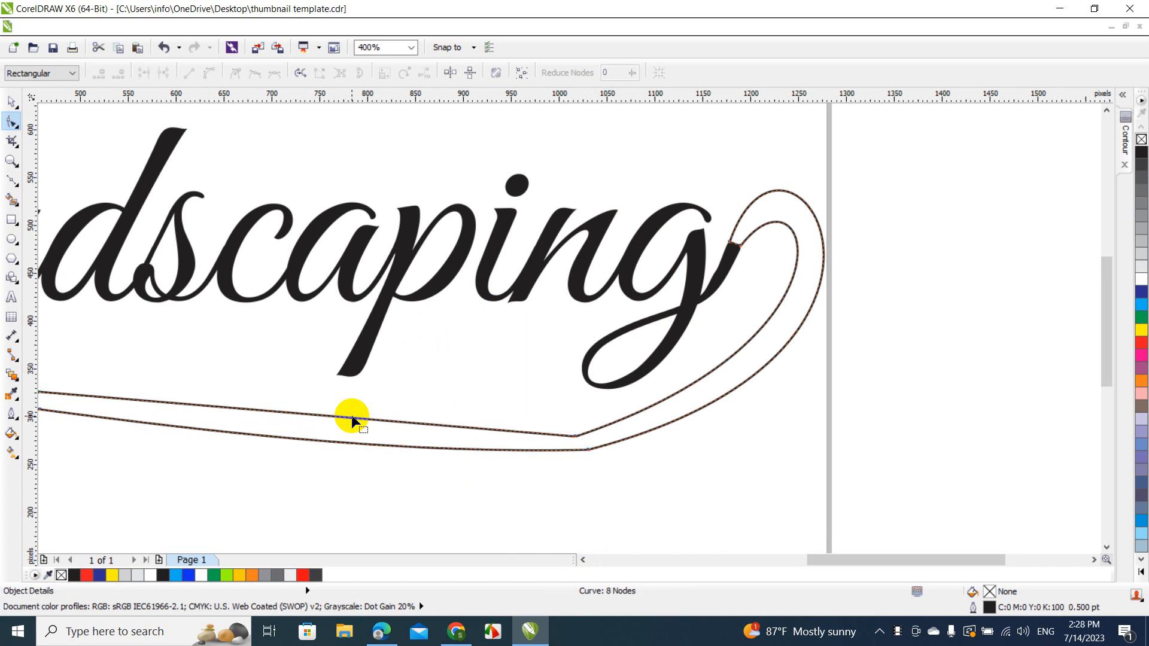
right_click(343, 417)
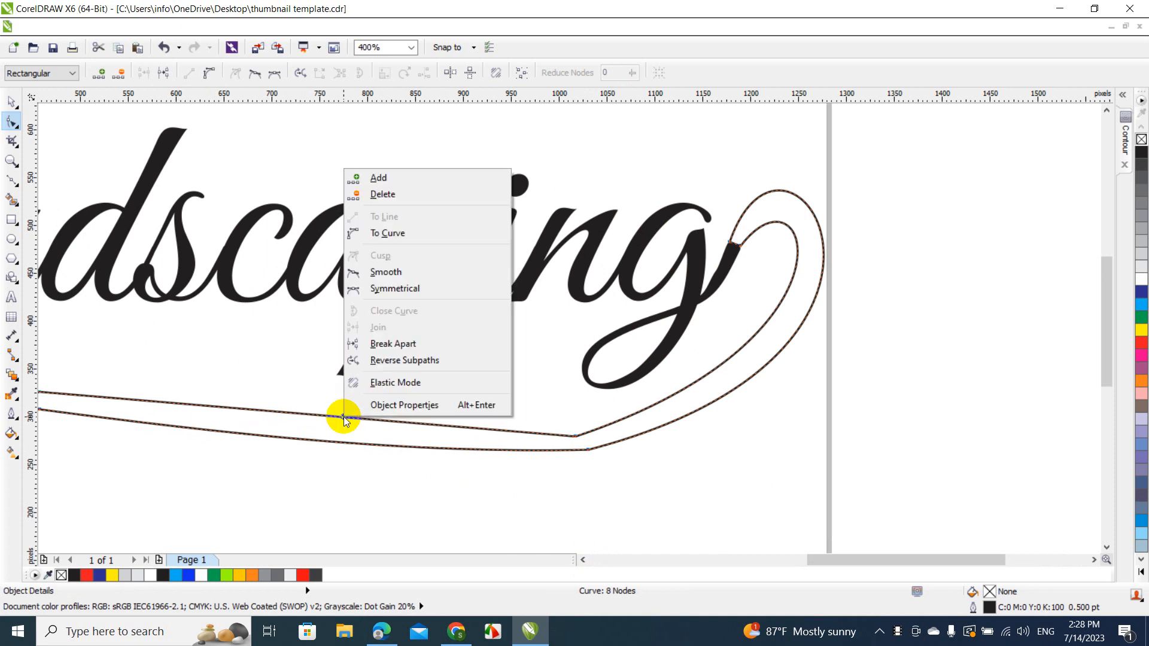
left_click(388, 234)
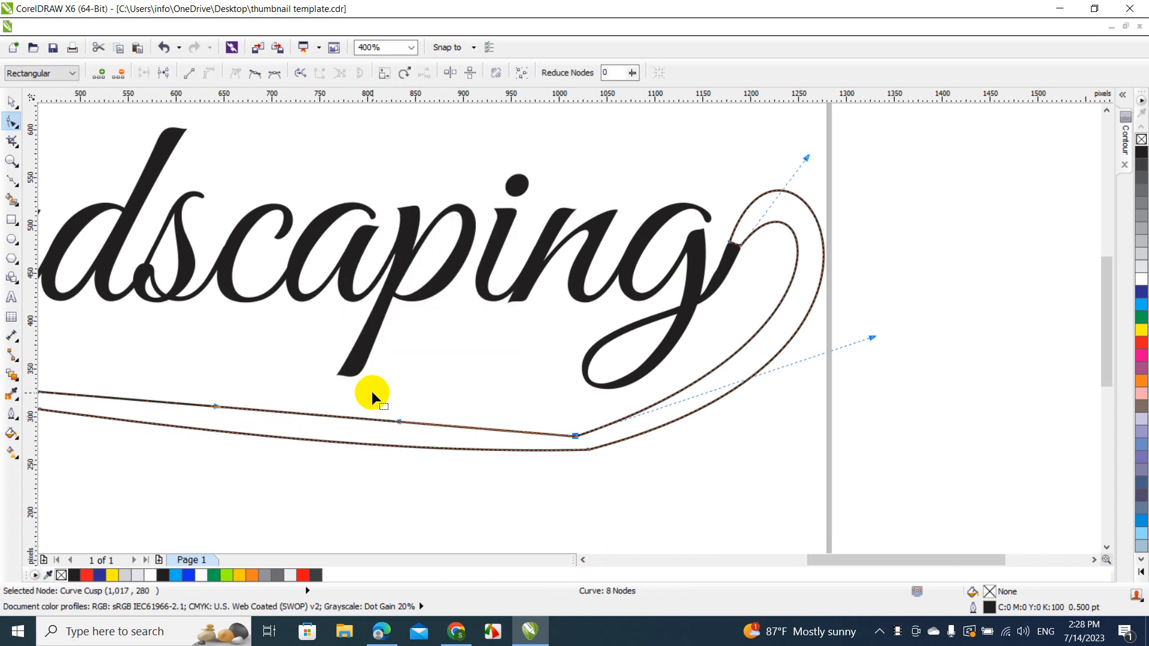
left_click_drag(359, 418, 358, 428)
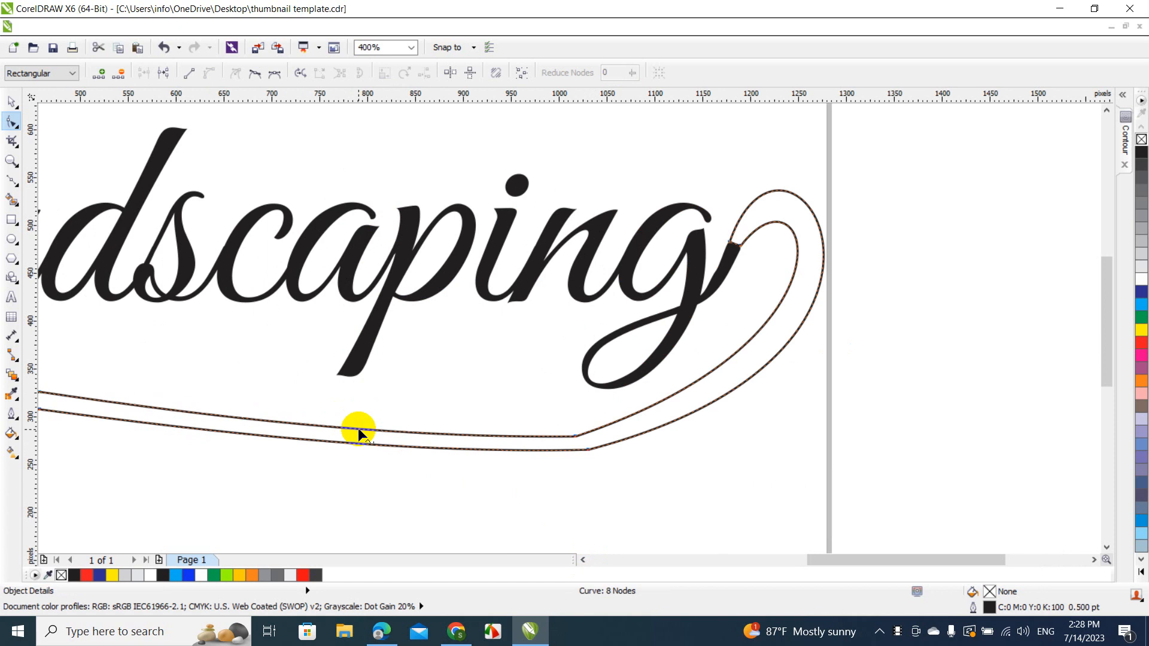
Round the bend below the g by adding nodes on both sides of each edge's corner and deleting the corner nodes
double_click(607, 425)
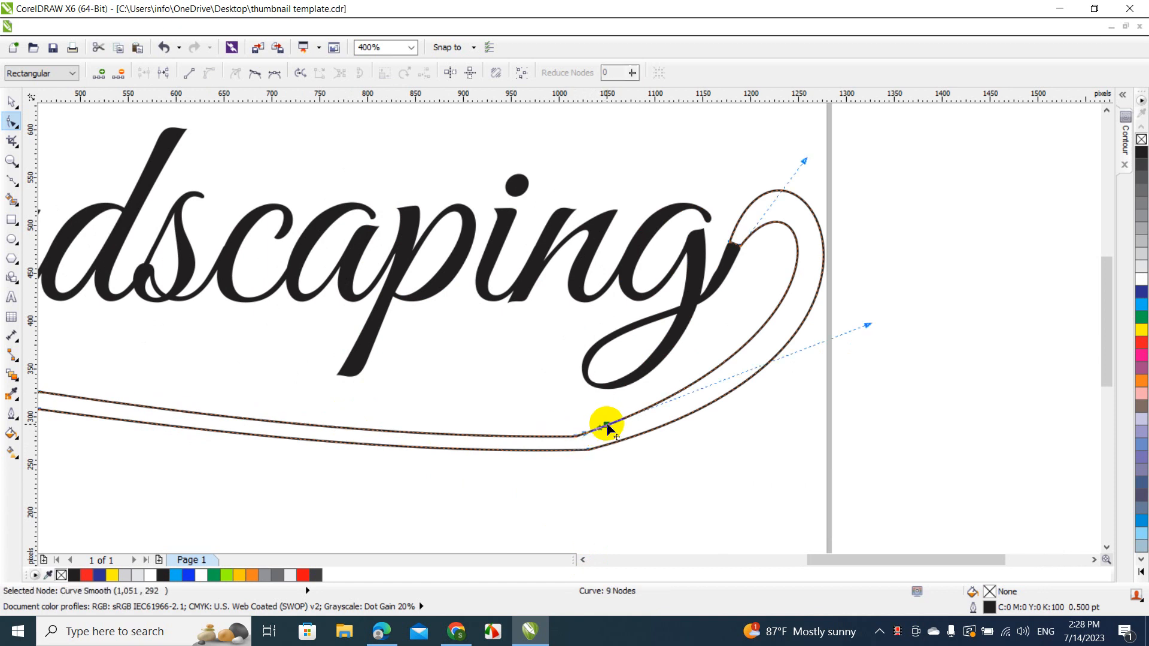
double_click(541, 437)
left_click(572, 438)
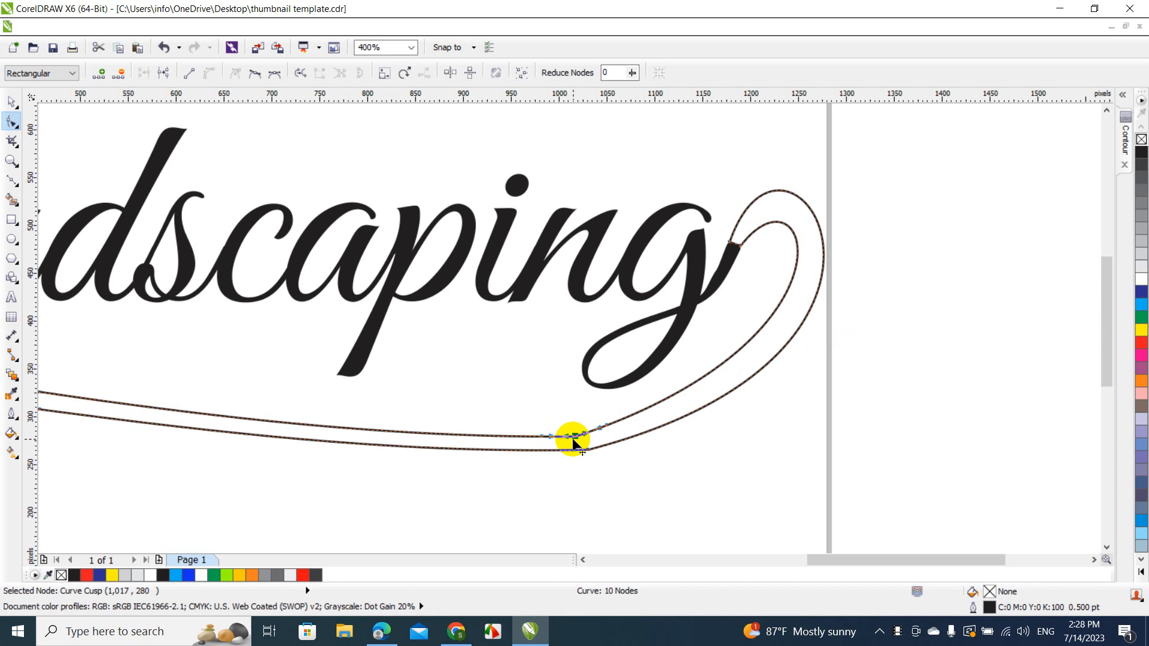
key("Delete")
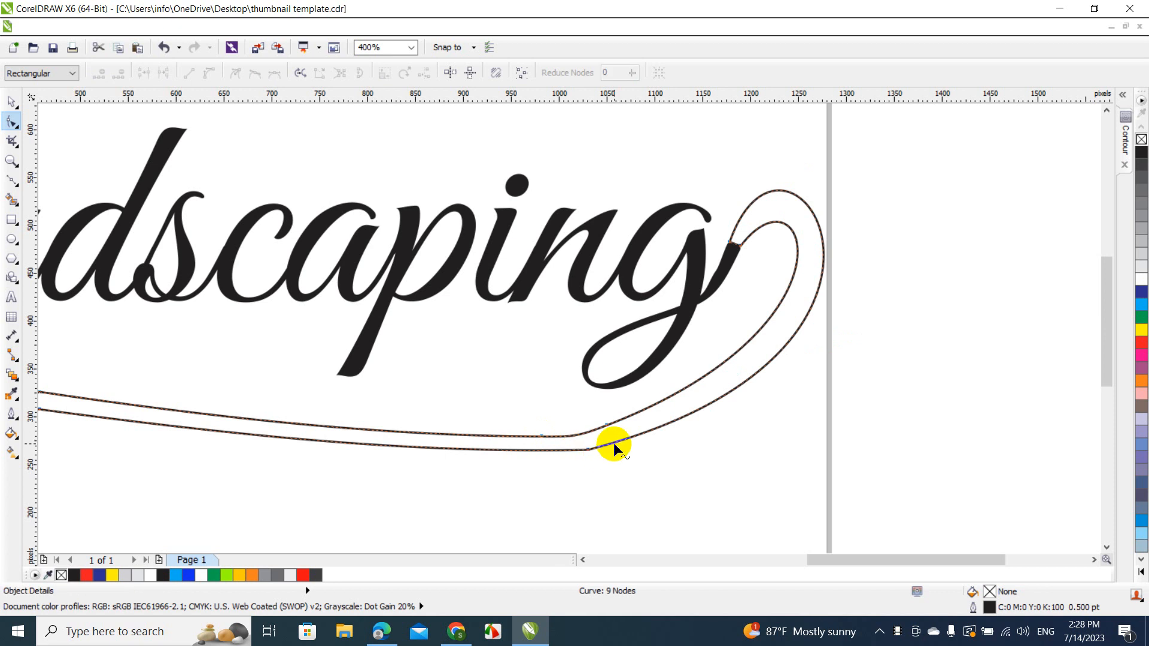
double_click(613, 443)
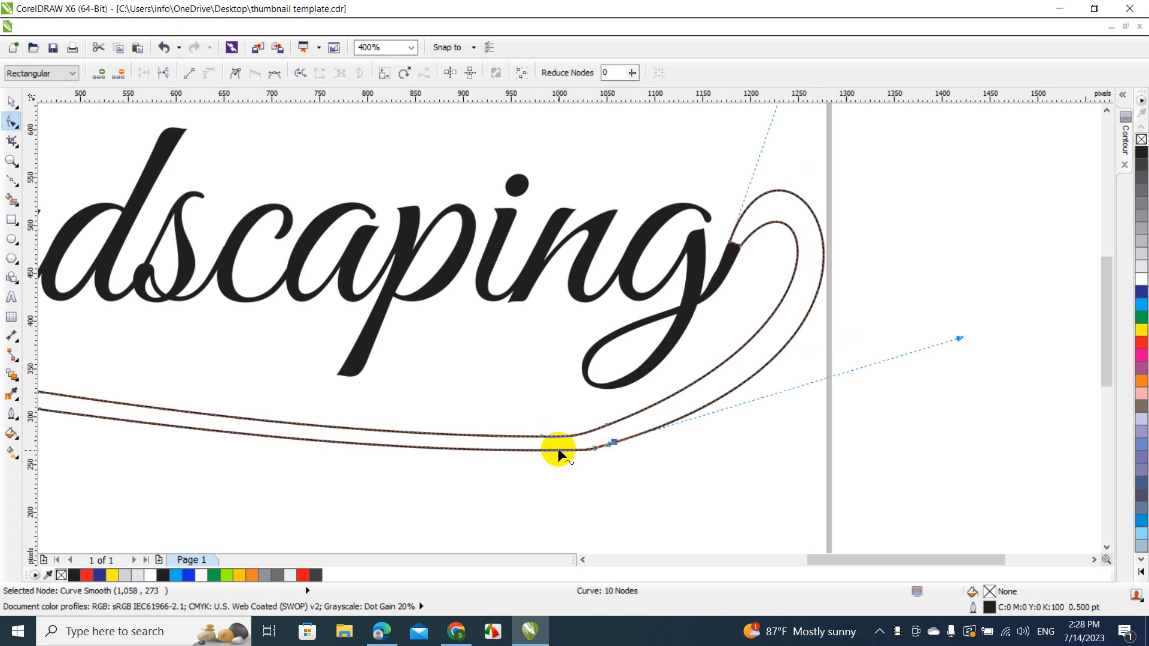
double_click(558, 450)
left_click(588, 449)
key("Delete")
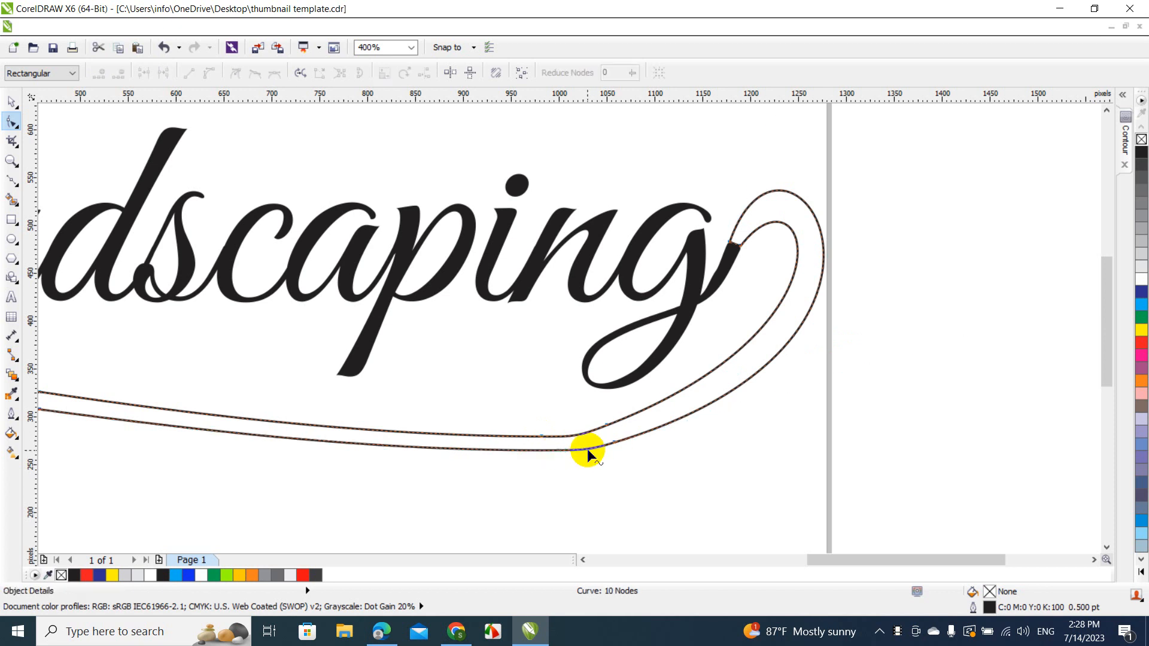
Refine the upper edge at the bend below the g by raising its left node, replacing the right node farther out and reshaping the curve between
left_click(543, 434)
left_click_drag(543, 435, 553, 430)
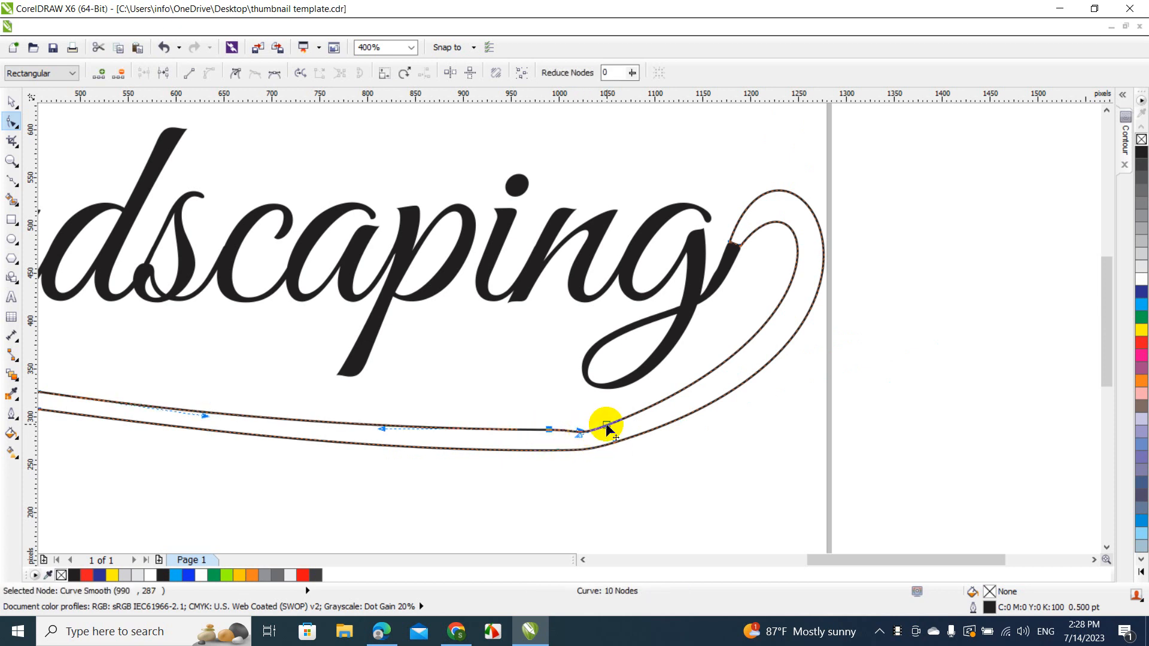
double_click(629, 415)
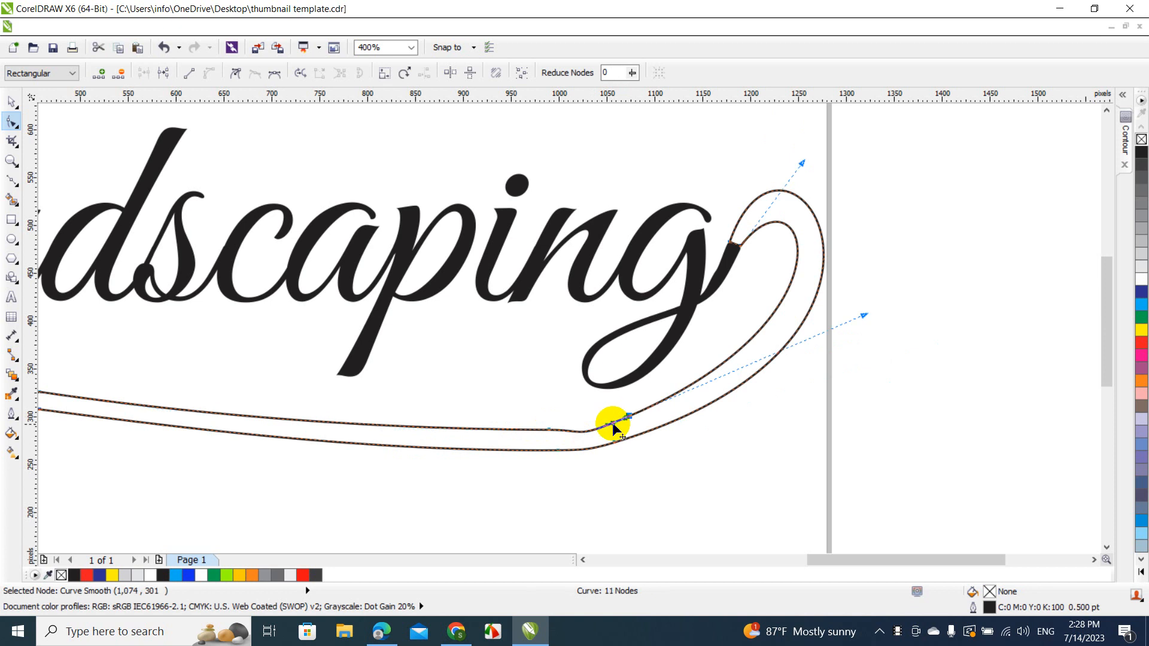
key("Escape")
double_click(605, 423)
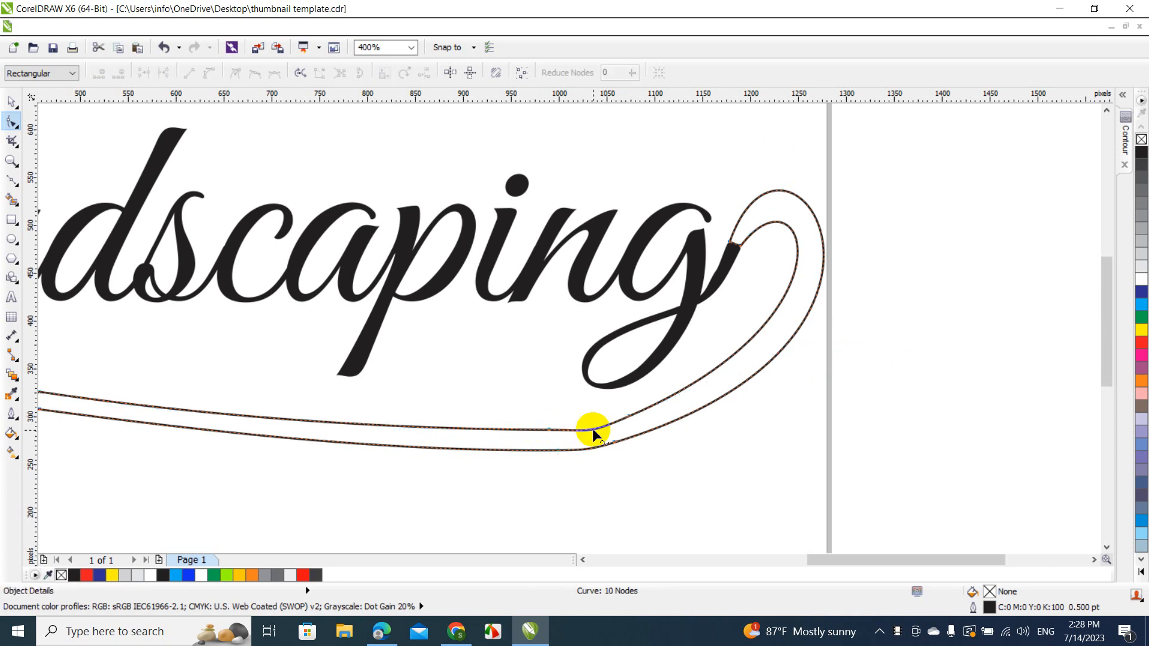
left_click_drag(593, 428, 590, 423)
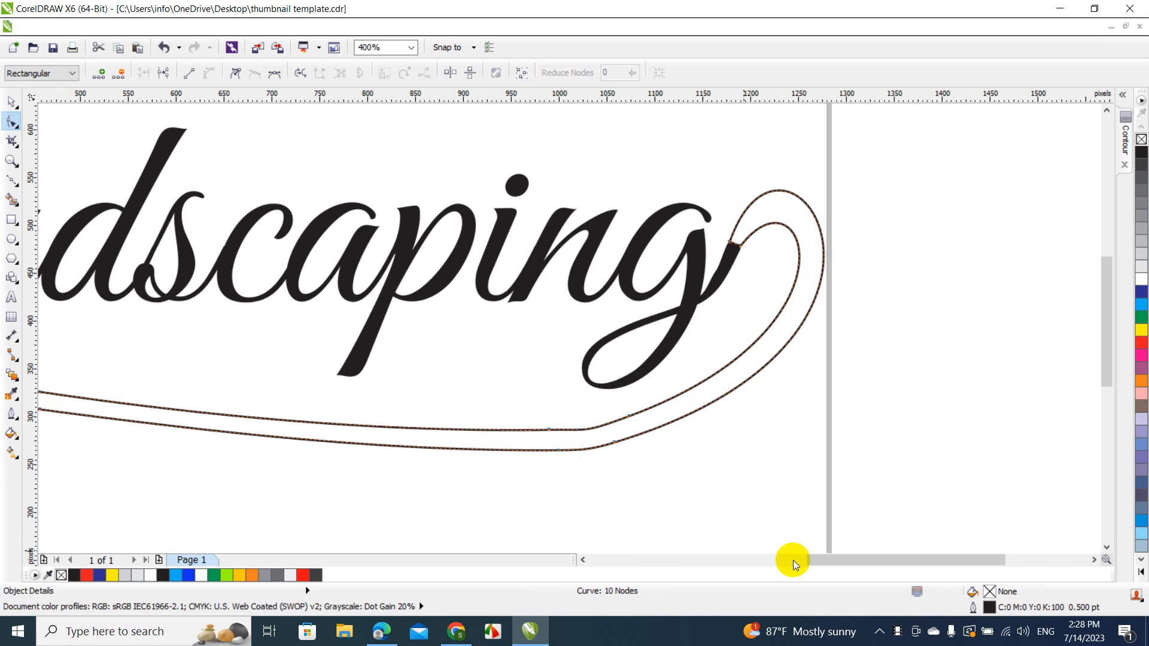
Convert the upper edge of the band's left section beneath "Land" to a curve and bow it upward
left_click_drag(831, 557, 717, 565)
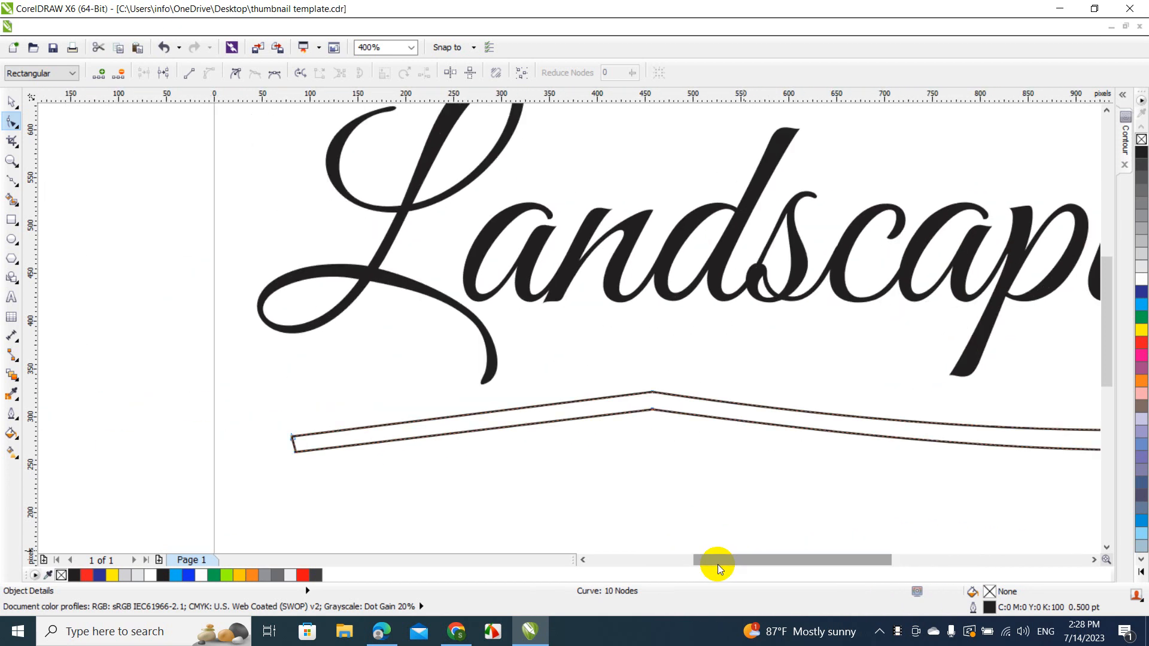
right_click(541, 408)
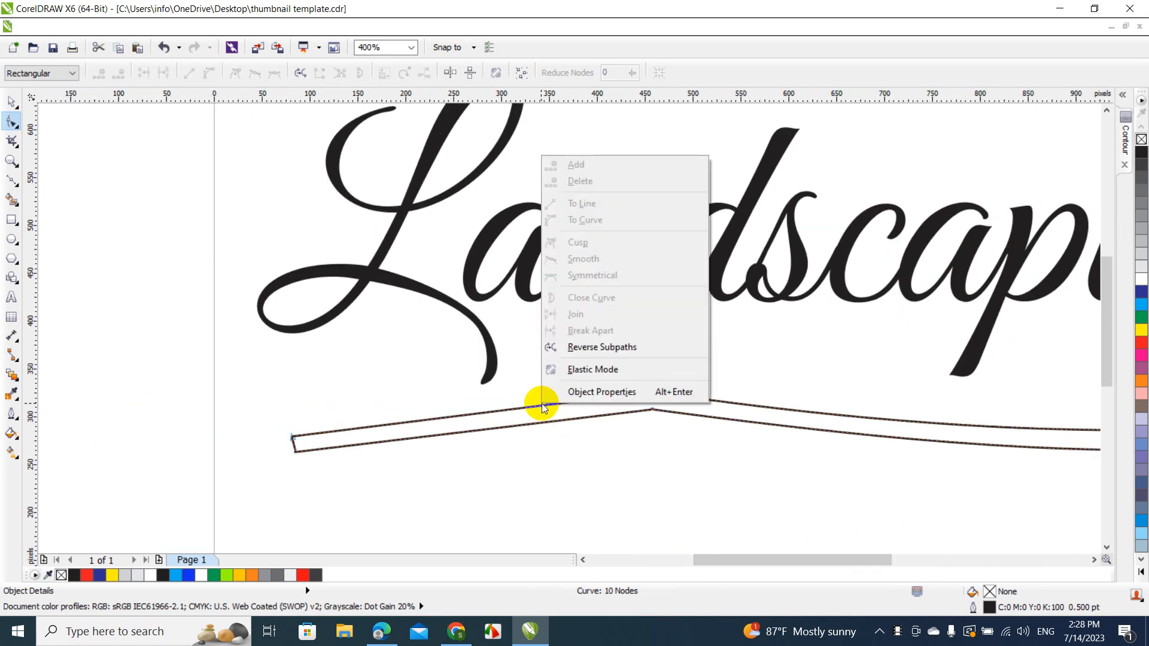
left_click(525, 408)
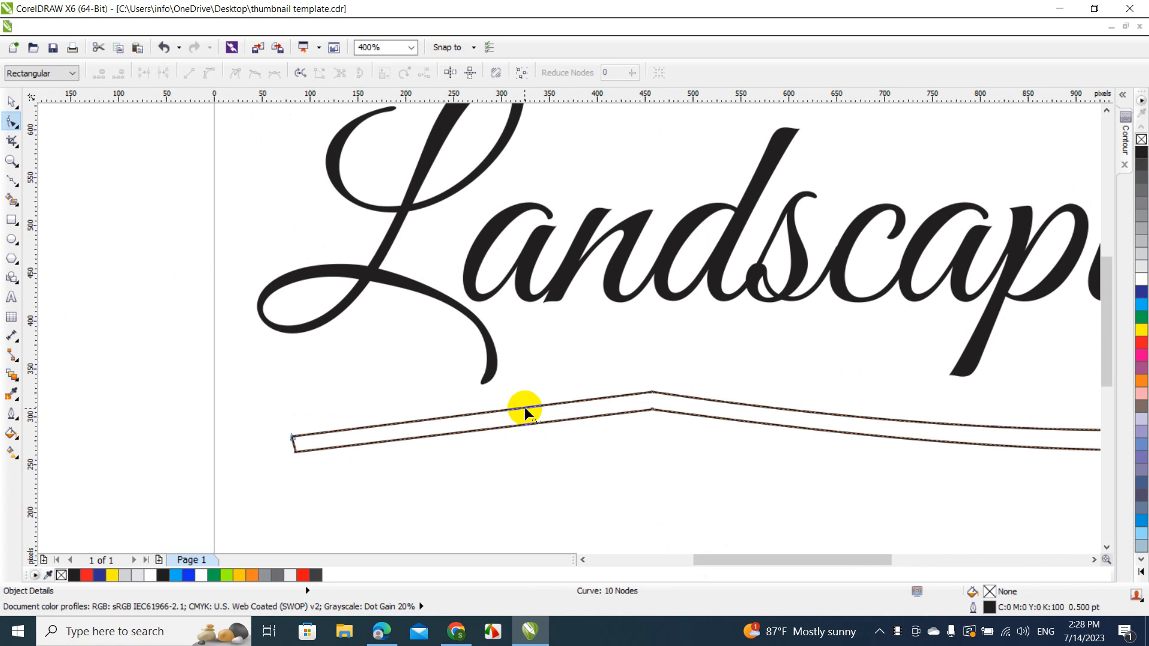
right_click(526, 410)
left_click(566, 225)
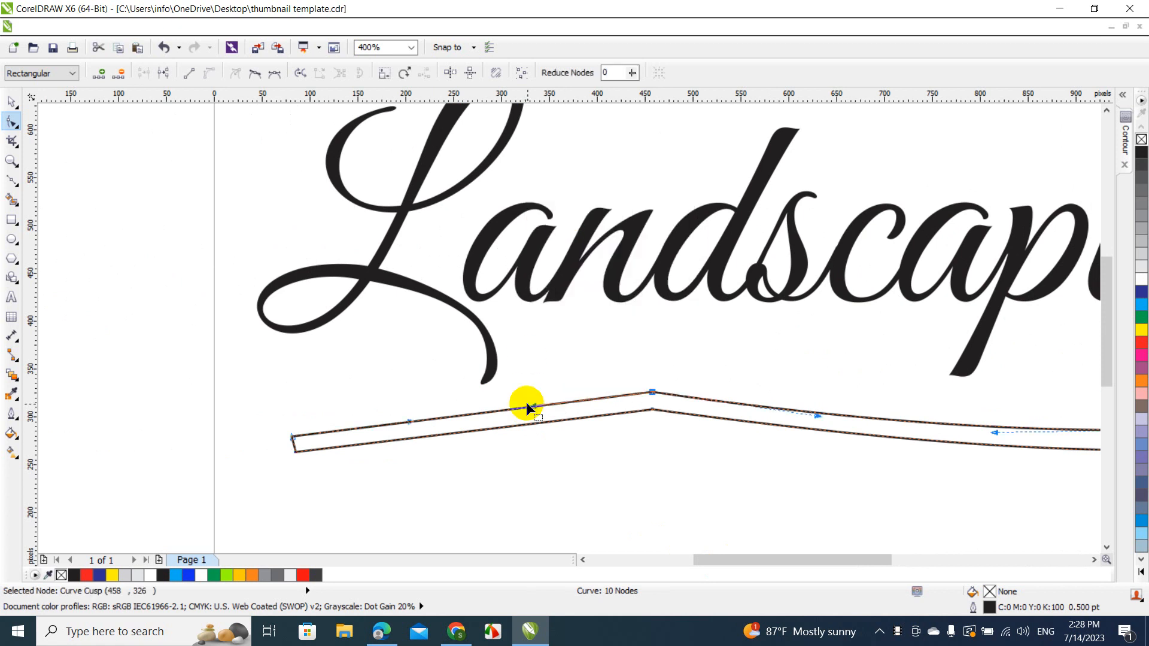
left_click_drag(517, 406, 513, 398)
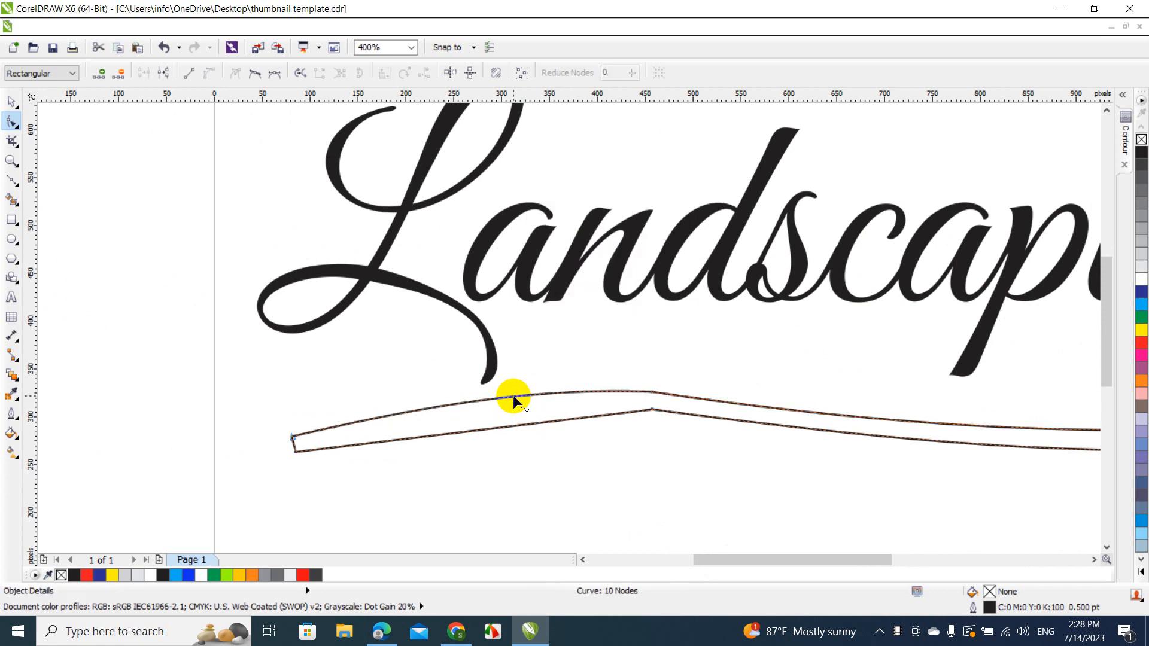
Convert the lower edge of the band's left section to a curve and bow it upward parallel to the upper edge
right_click(534, 424)
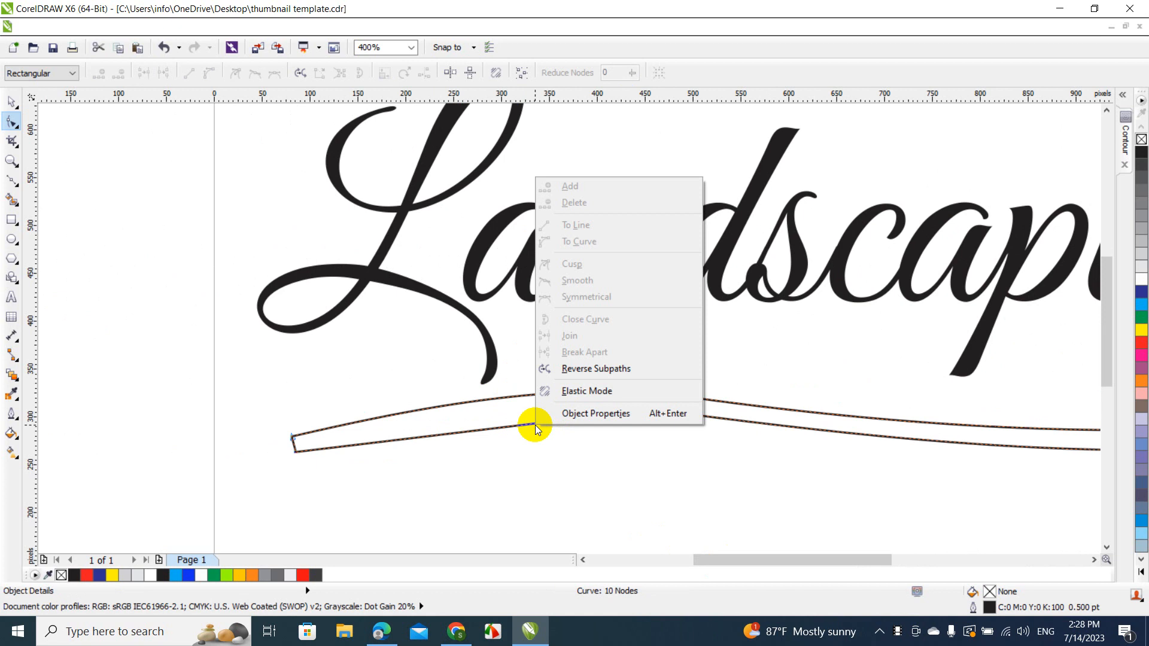
left_click(512, 426)
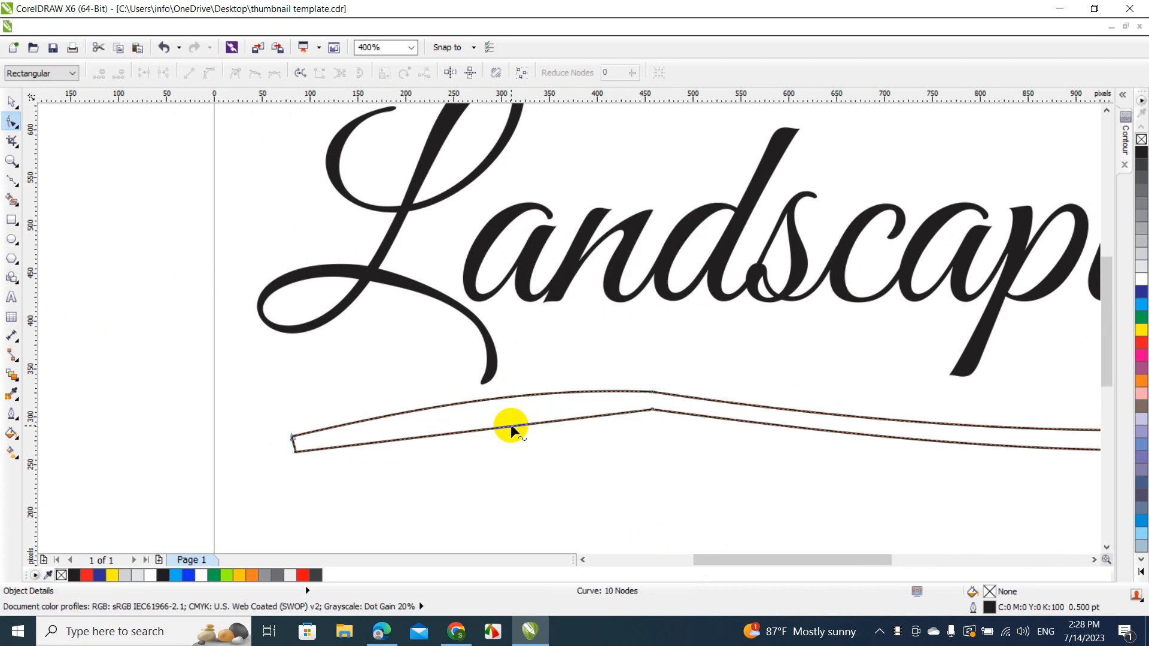
right_click(511, 425)
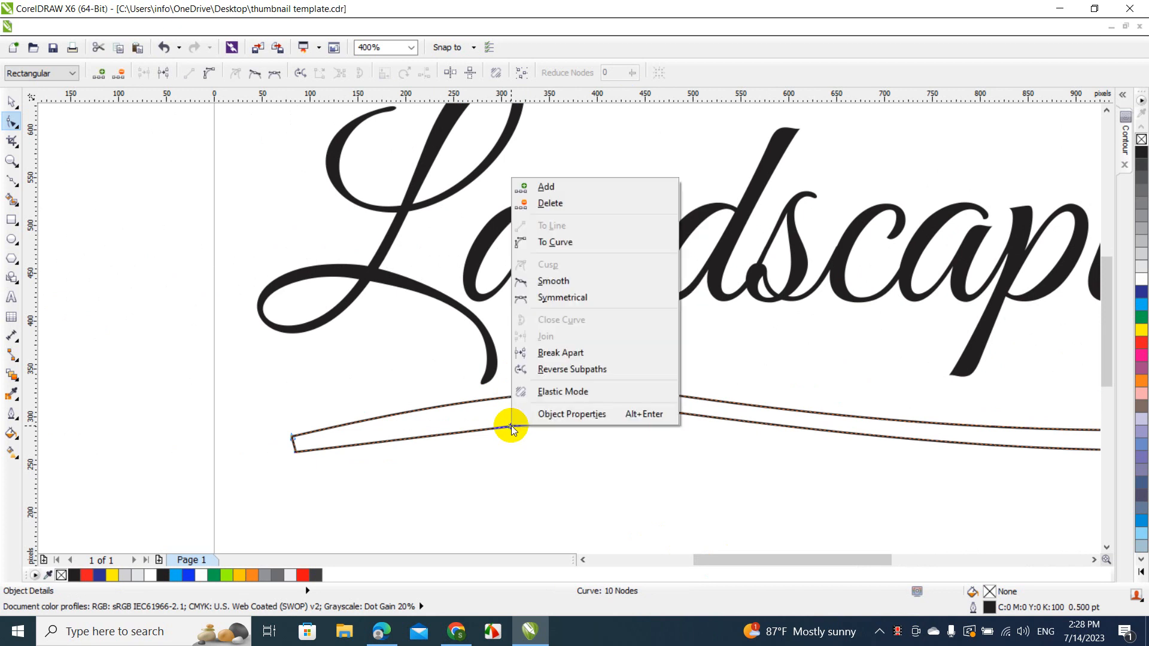
left_click(571, 246)
left_click_drag(507, 425, 490, 415)
Smooth the peak on the band's lower edge by adding a node on each side and deleting the corner node
left_click(655, 410)
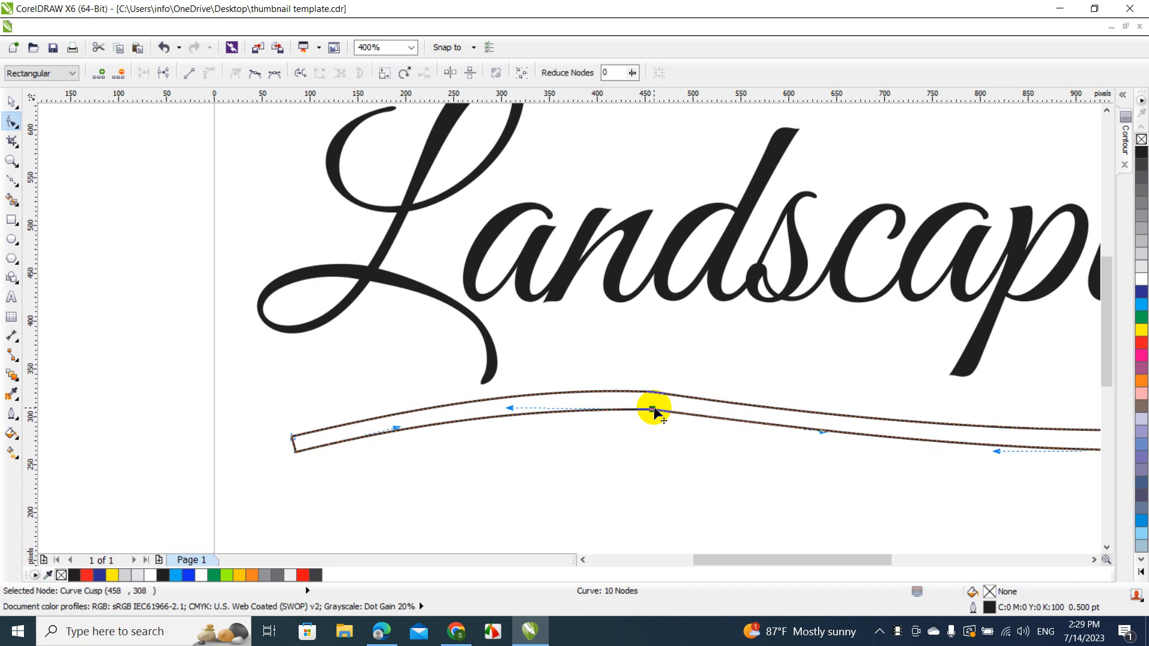
left_click_drag(655, 410, 691, 415)
double_click(691, 414)
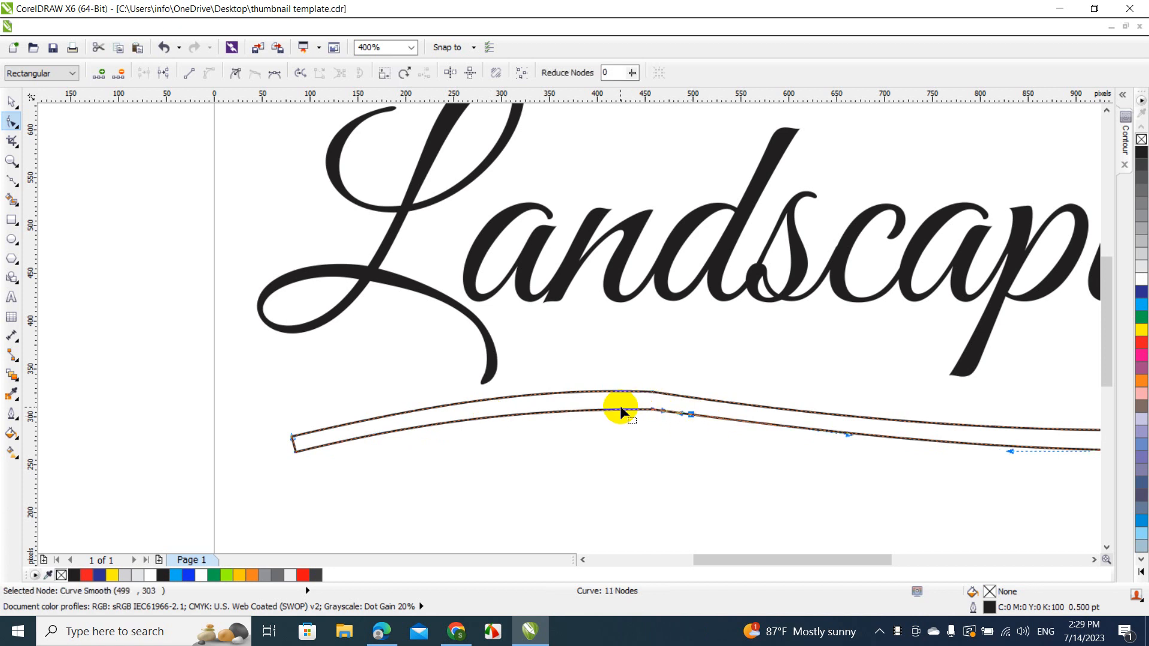
left_click(620, 406)
double_click(609, 410)
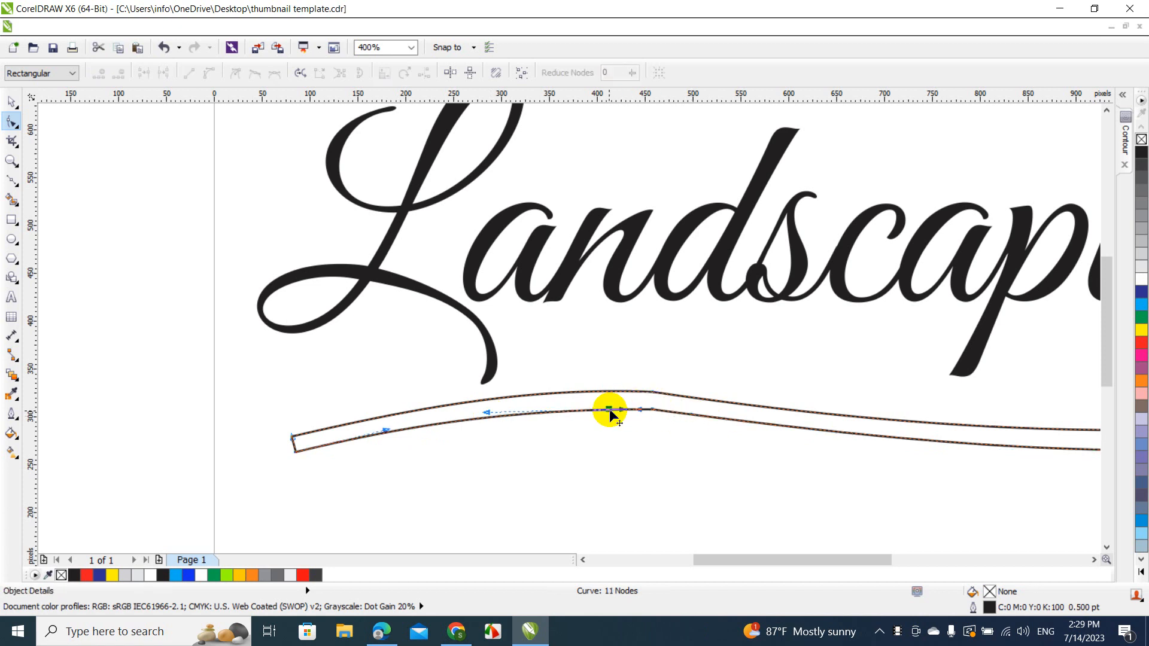
left_click(654, 411)
key("Delete")
Smooth the peak on the band's upper edge by adding a node on each side and deleting the corner node
double_click(673, 394)
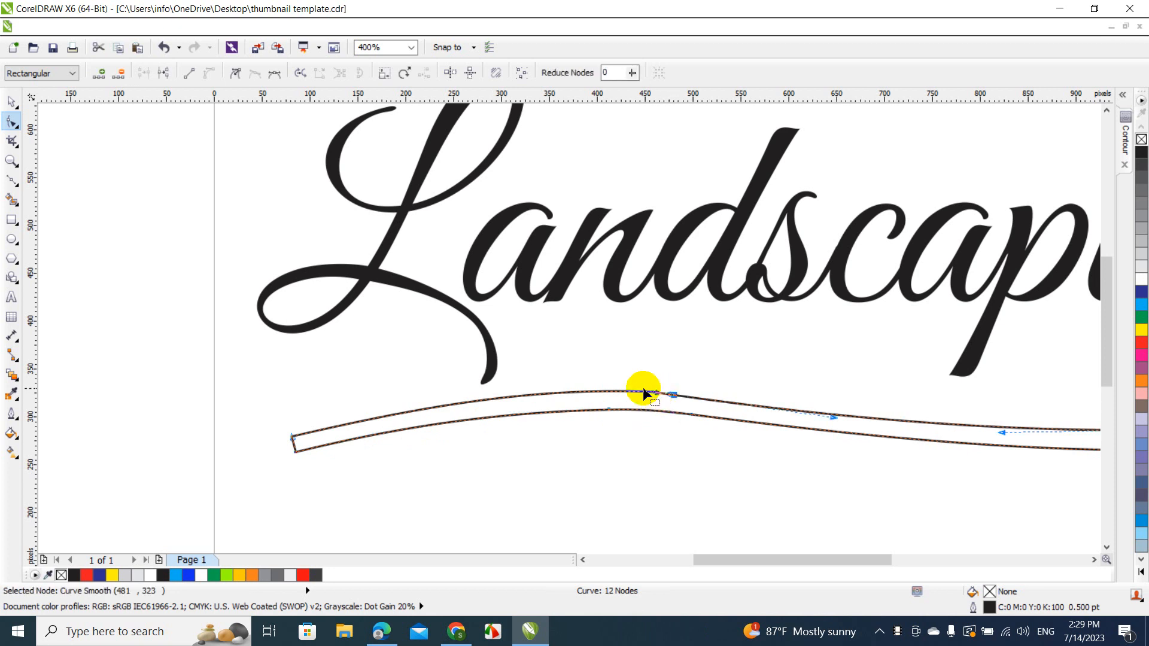
left_click(617, 389)
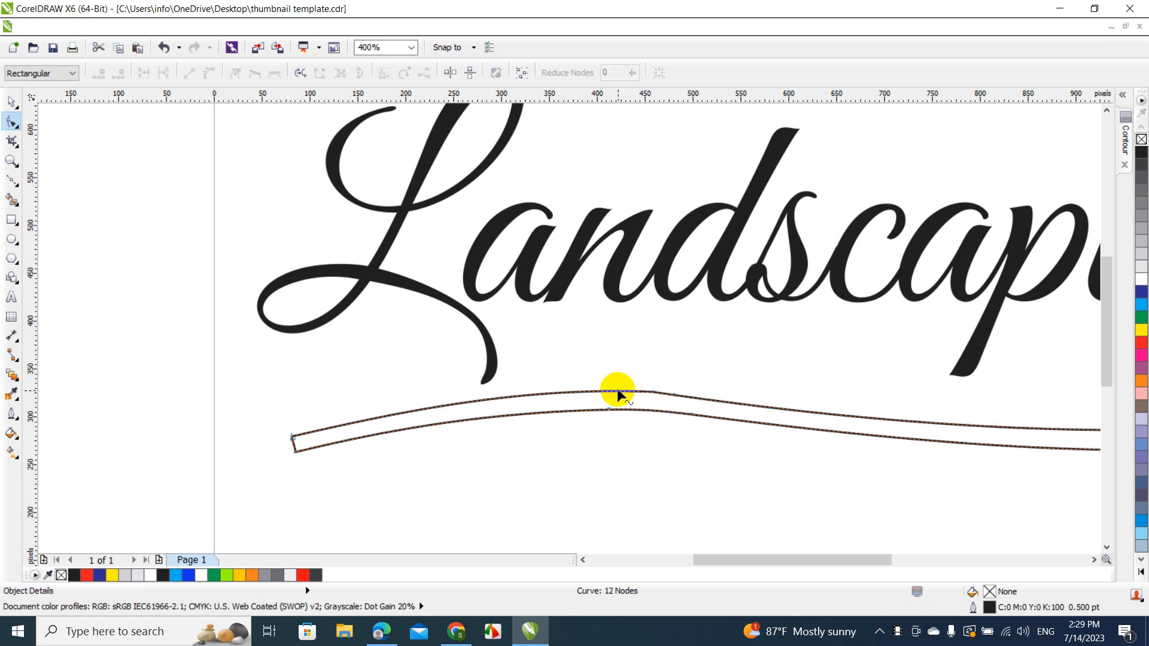
double_click(617, 390)
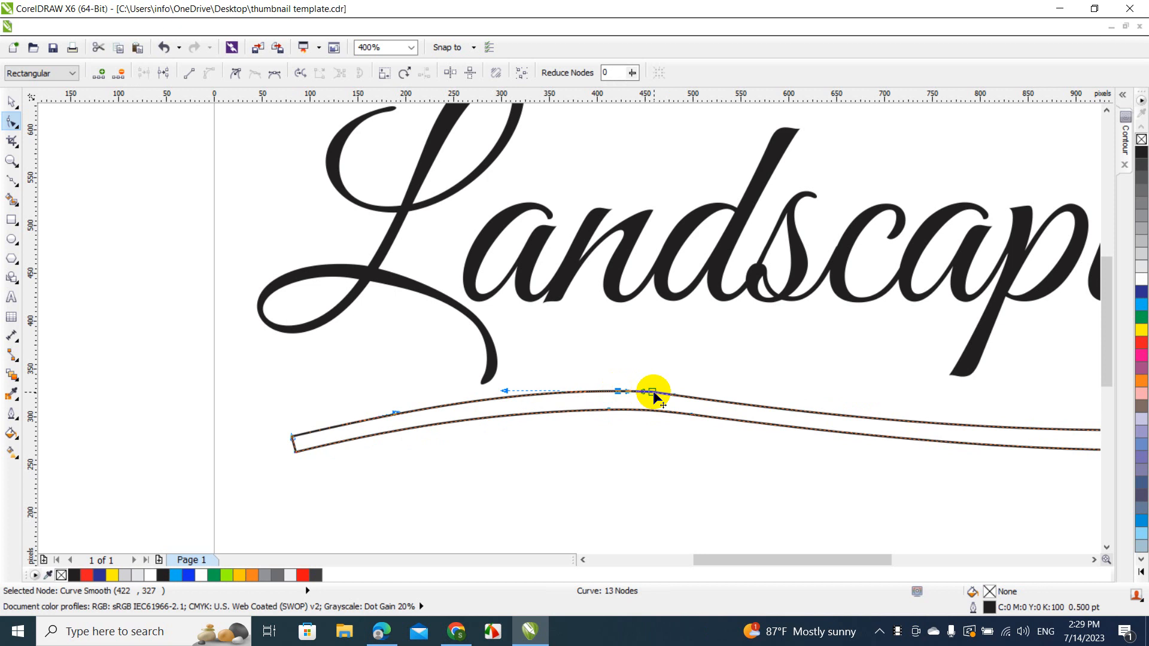
double_click(653, 392)
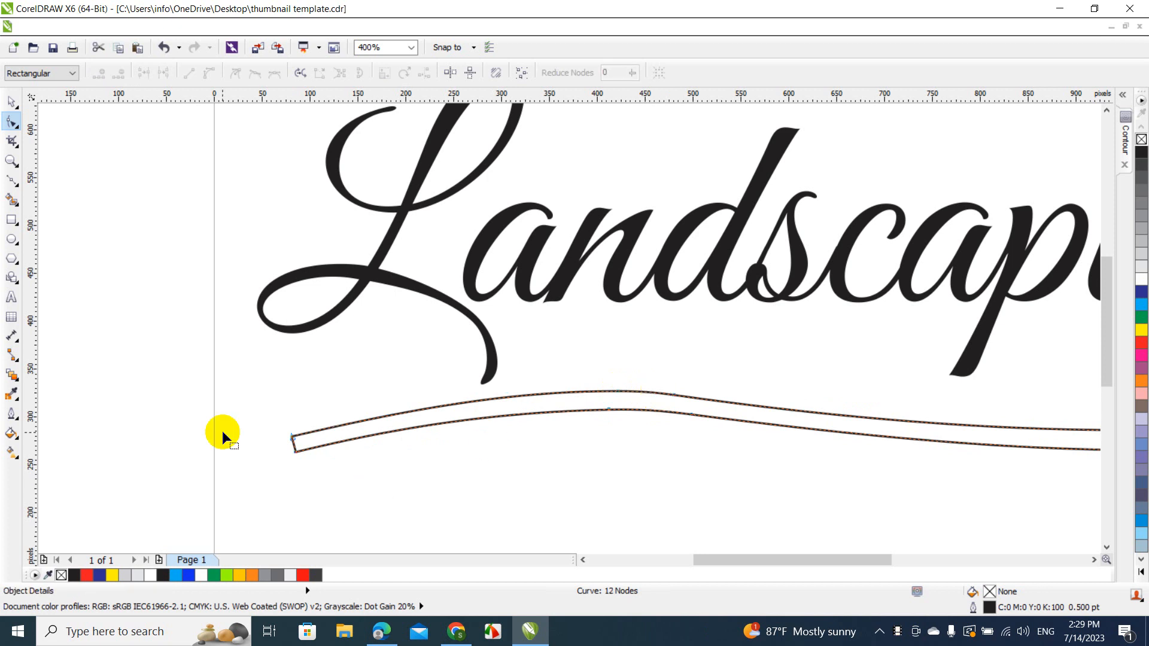
Draw a closed six-node leaf outline with an inner notch, about 191 by 109 px, just off the band's left end
left_click(14, 187)
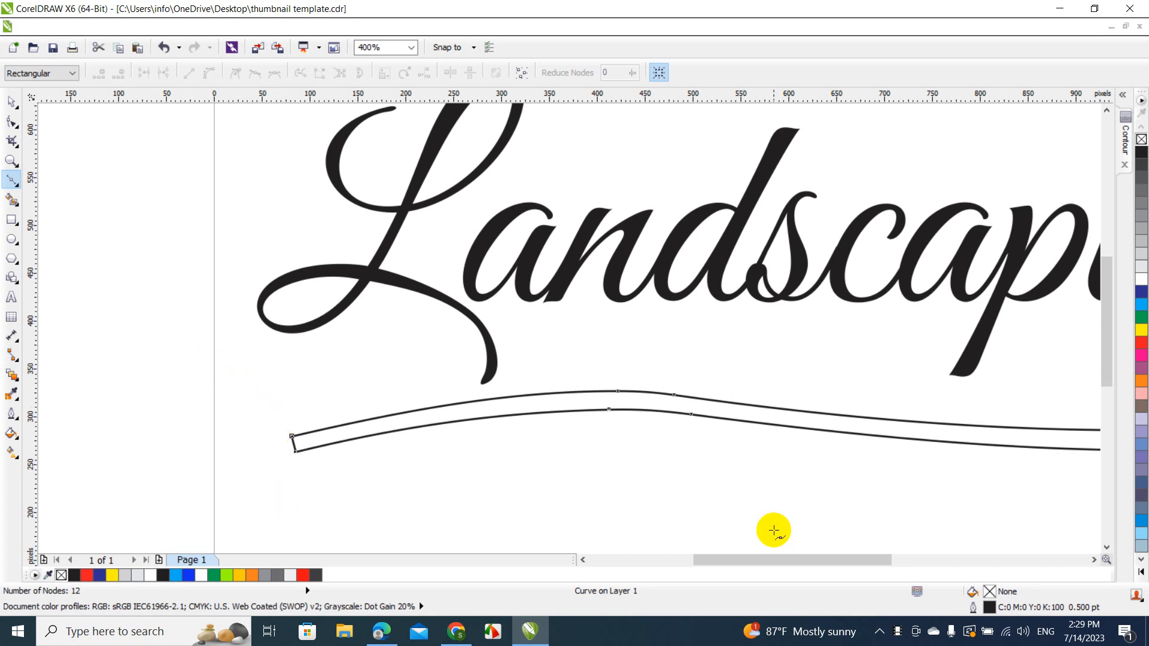
left_click_drag(781, 560, 723, 559)
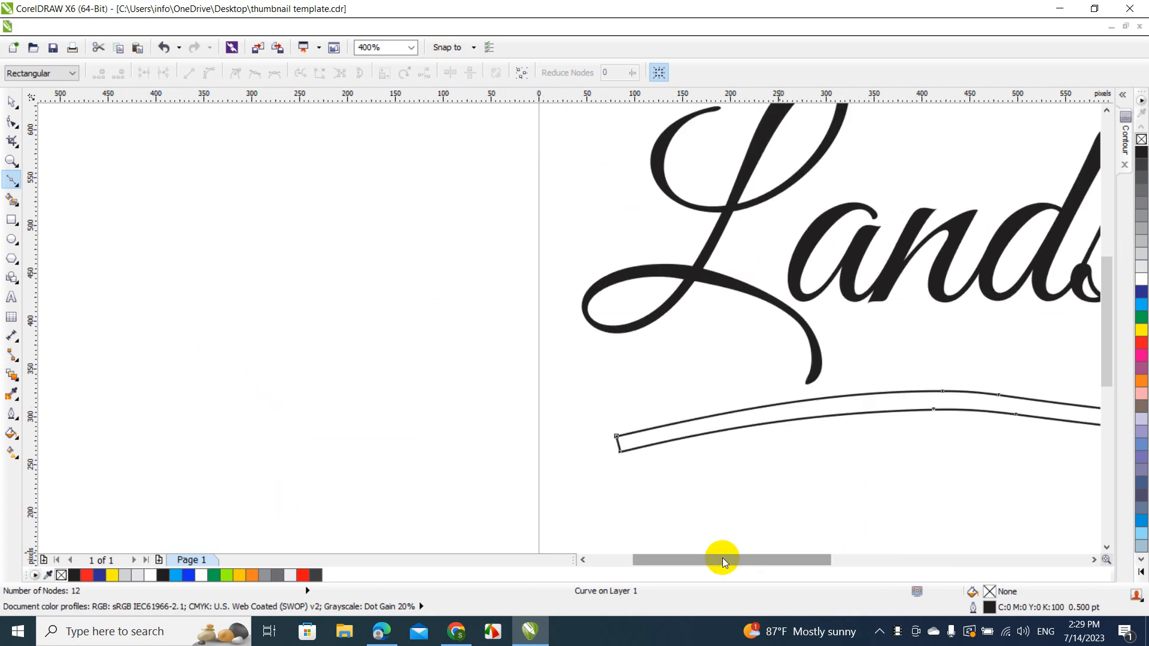
left_click(604, 431)
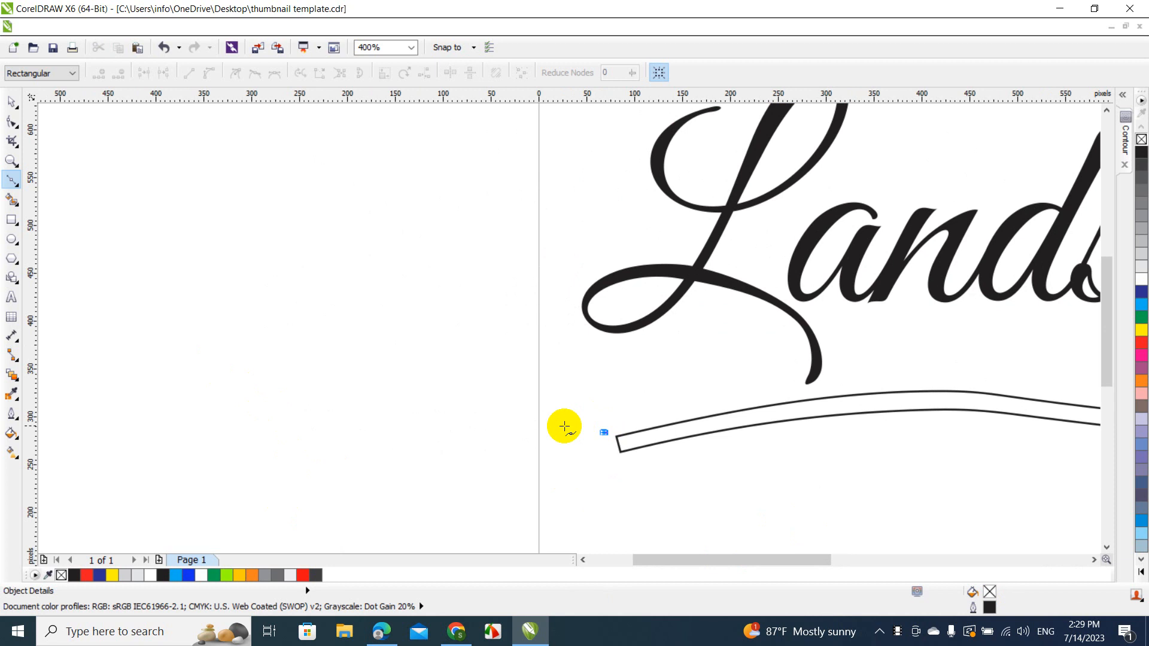
left_click(493, 428)
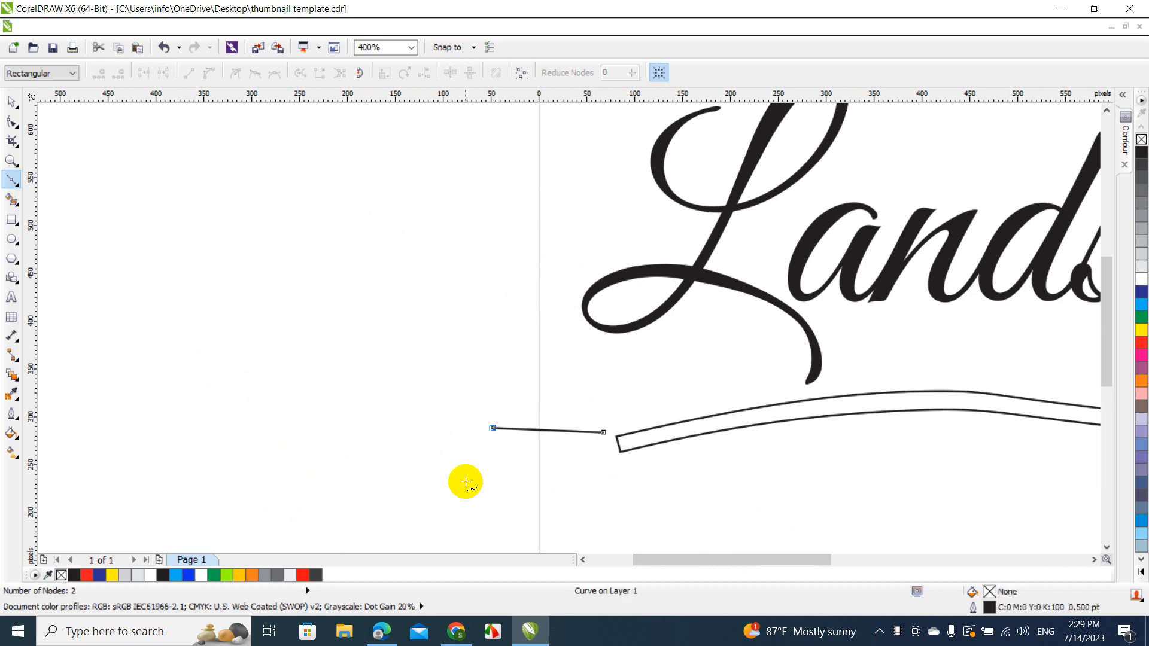
left_click(436, 532)
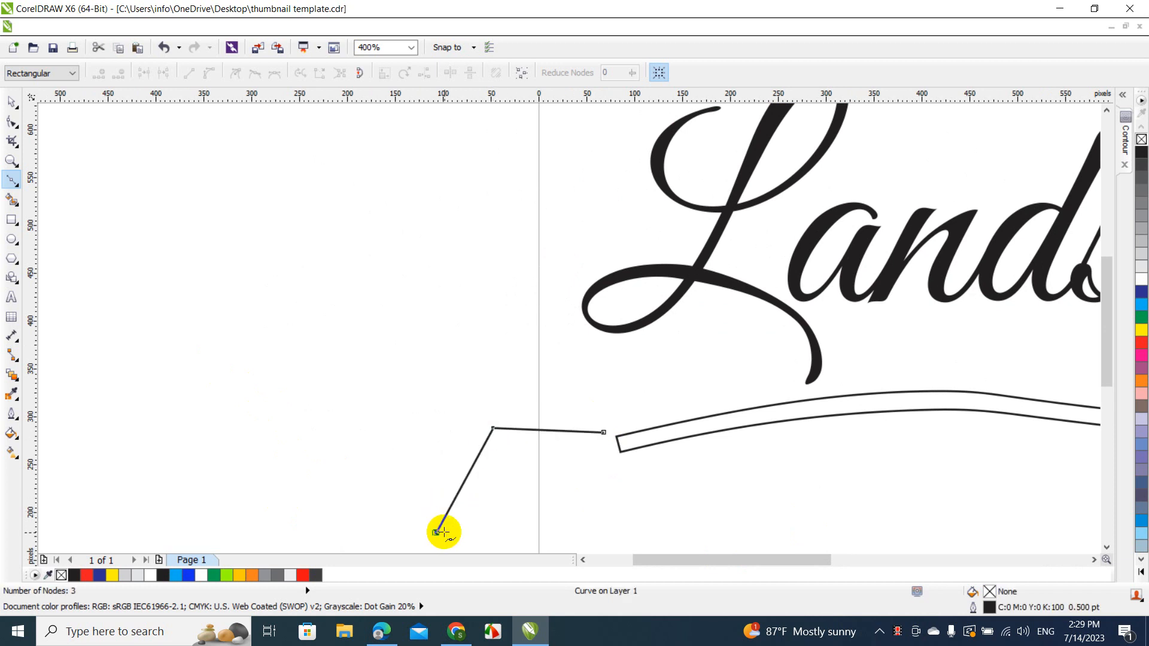
left_click(556, 521)
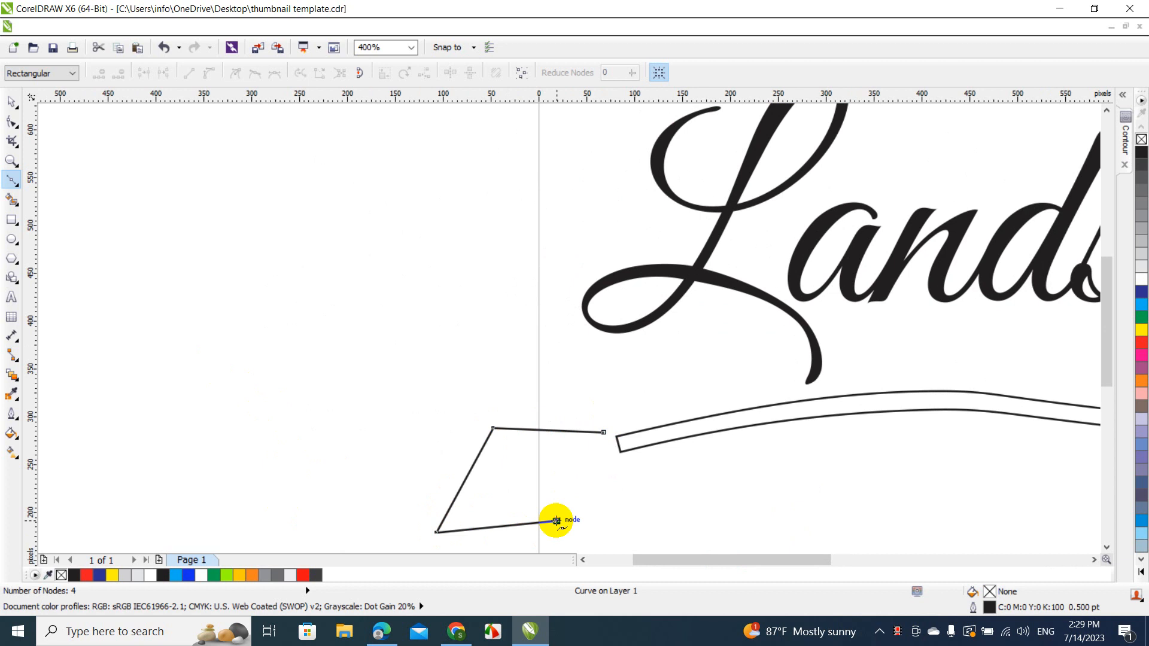
left_click(620, 466)
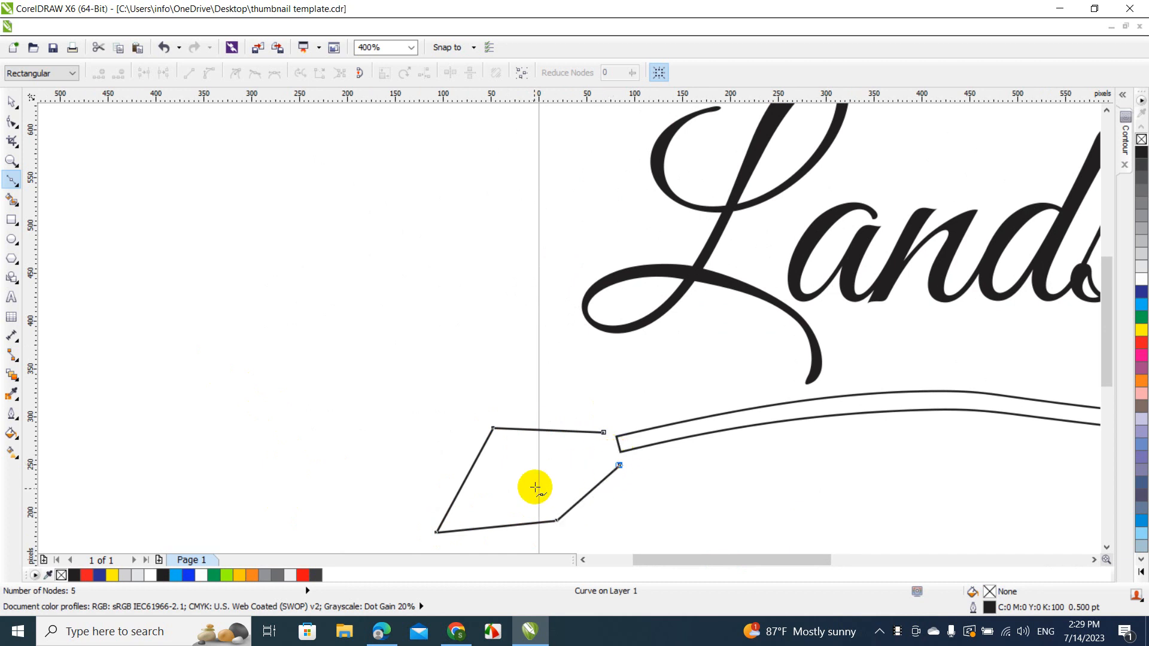
left_click(503, 496)
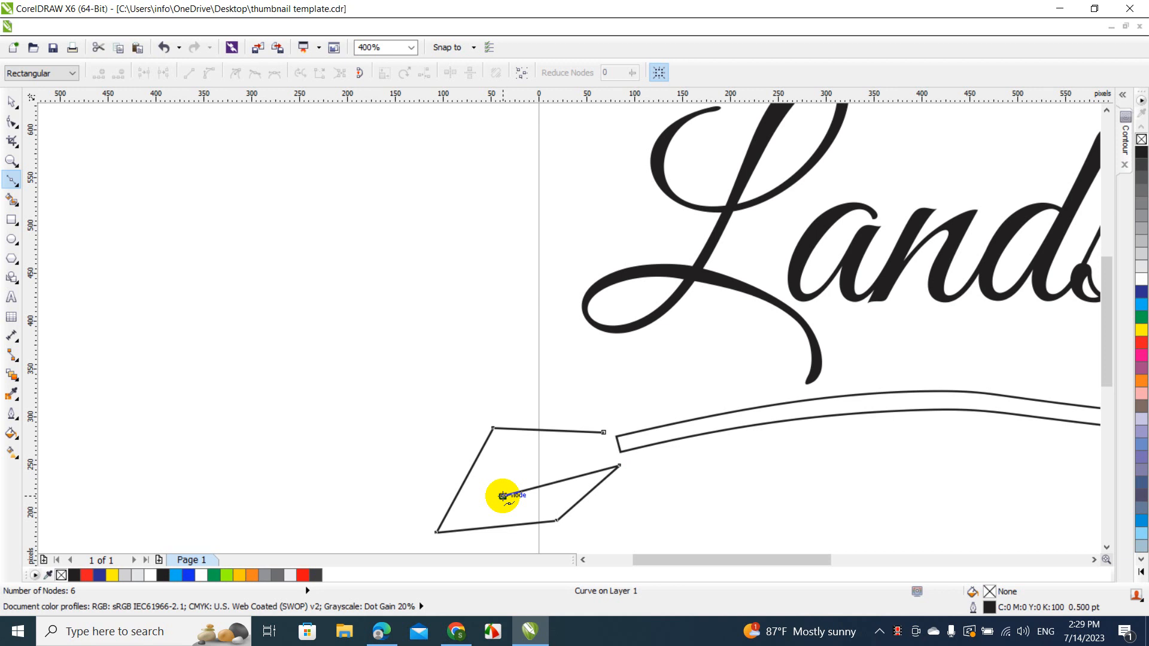
left_click(604, 432)
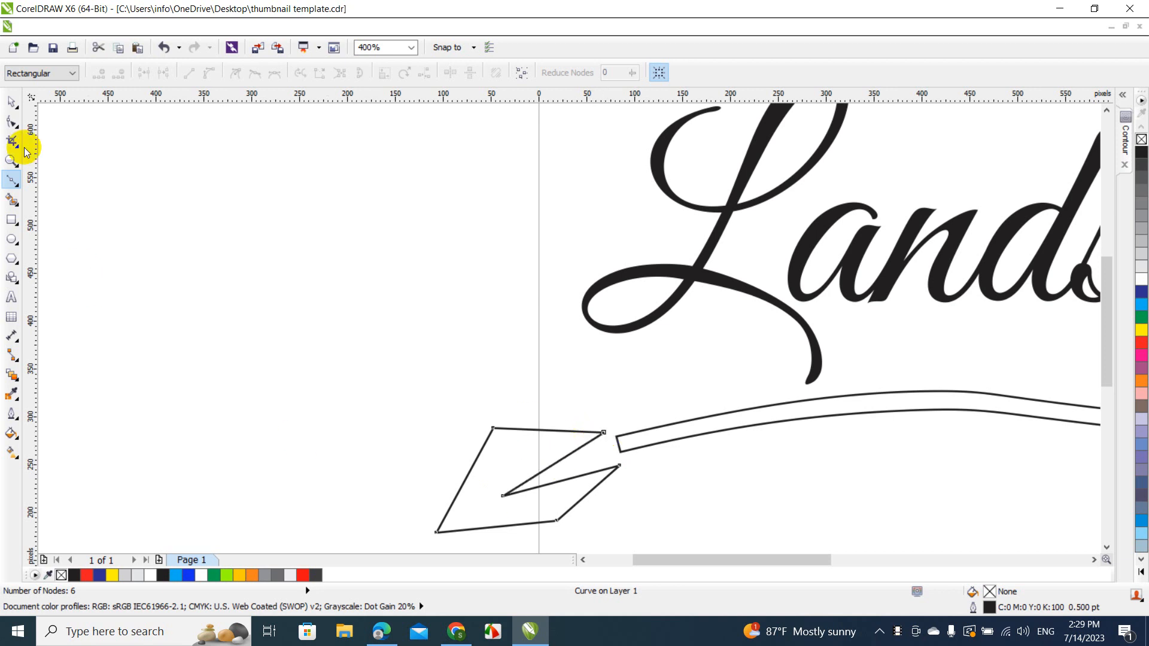
left_click(12, 101)
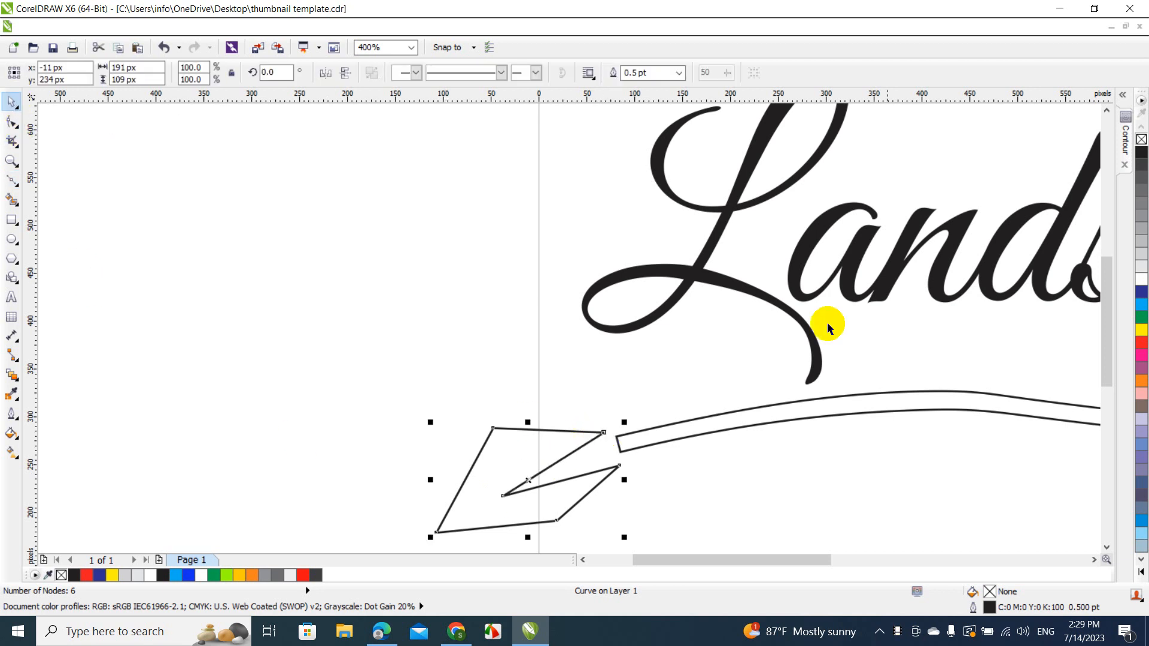
Move the leaf outline's lower-left node outward to about (-173, 156) px to form a longer tip
left_click_drag(1106, 349, 1097, 407)
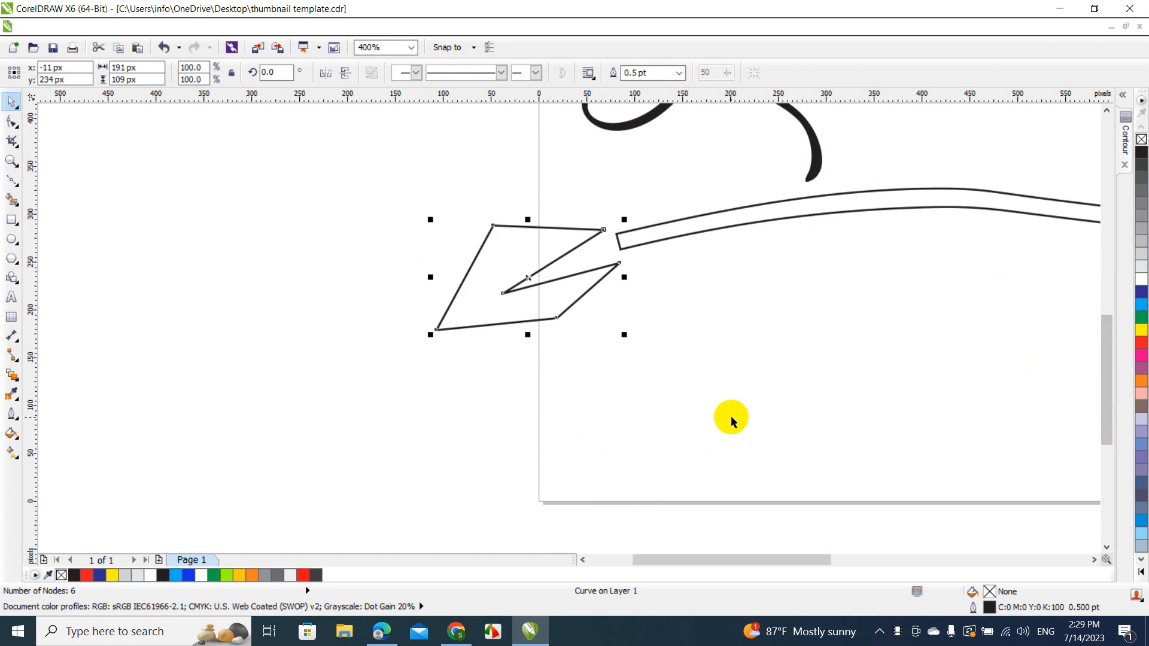
key("F10")
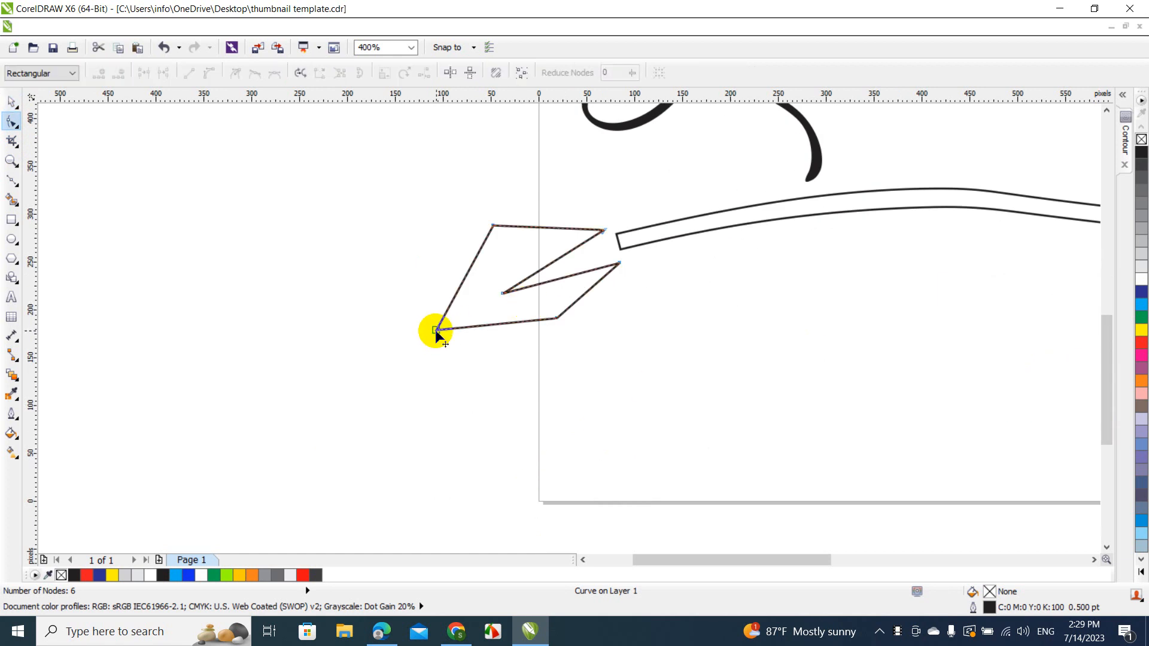
left_click_drag(436, 329, 372, 351)
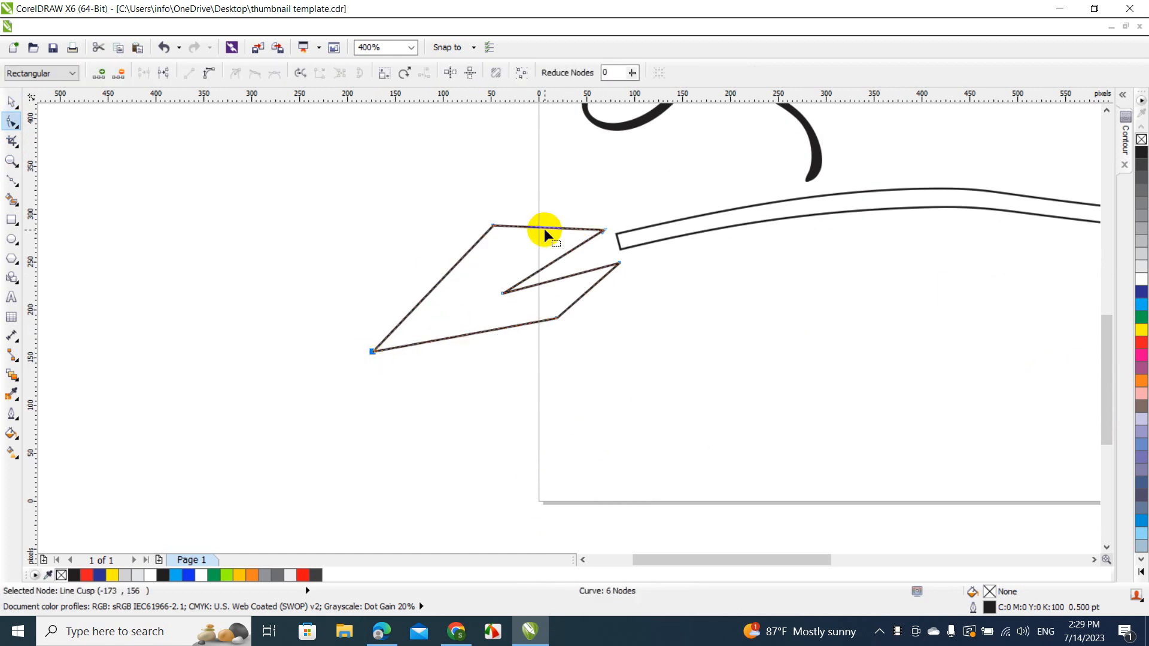
Convert the leaf's top and left edges to curves, bowing the top edge upward and the left edge slightly inward
right_click(544, 226)
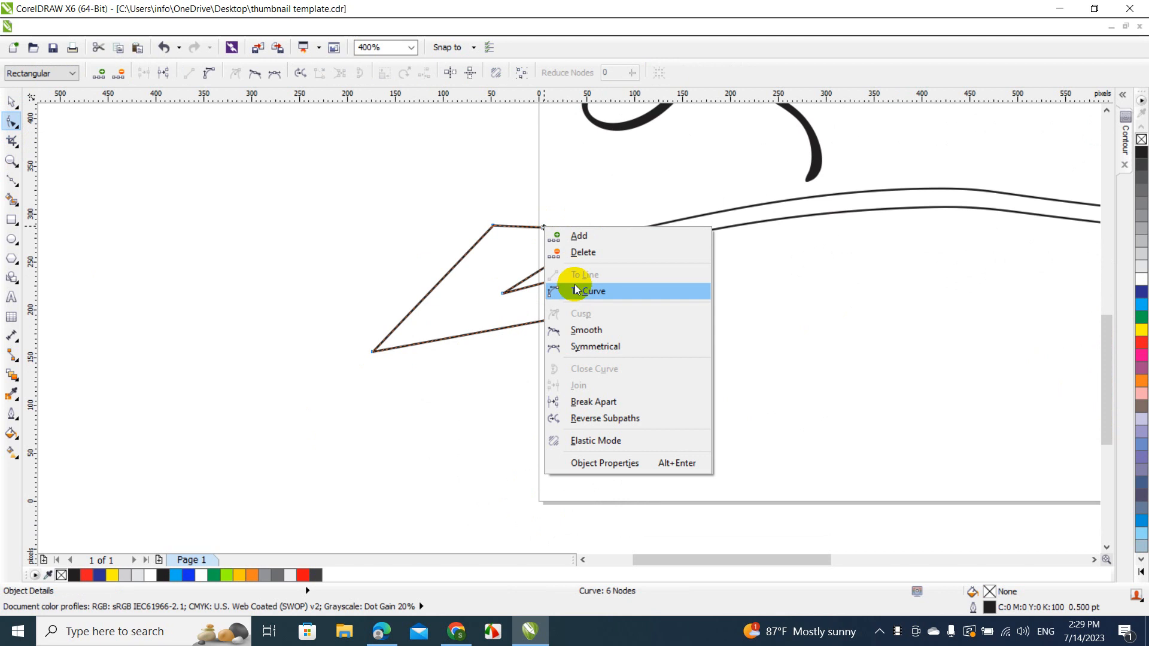
left_click(577, 291)
left_click(549, 217)
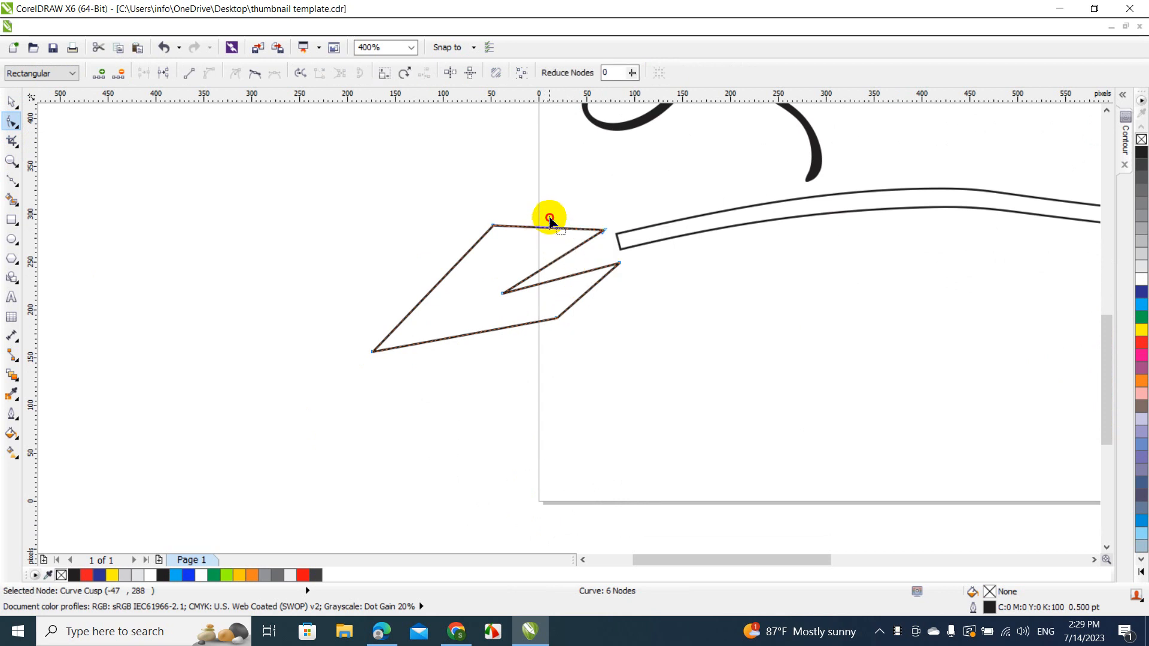
left_click_drag(544, 228, 547, 214)
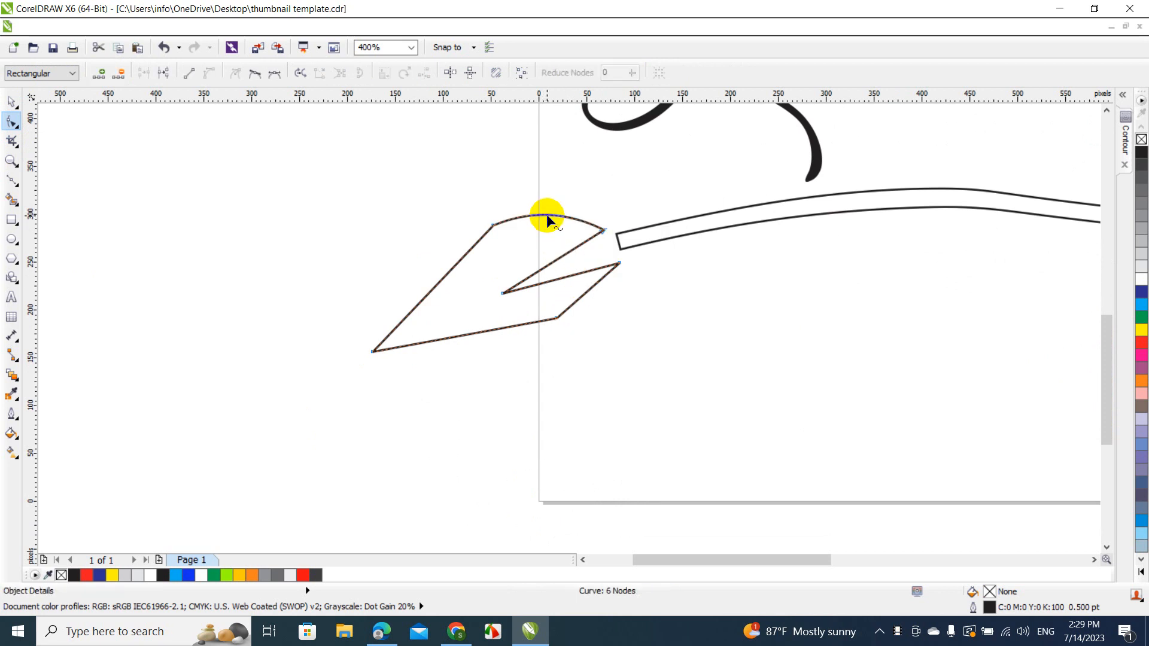
right_click(463, 254)
left_click(502, 324)
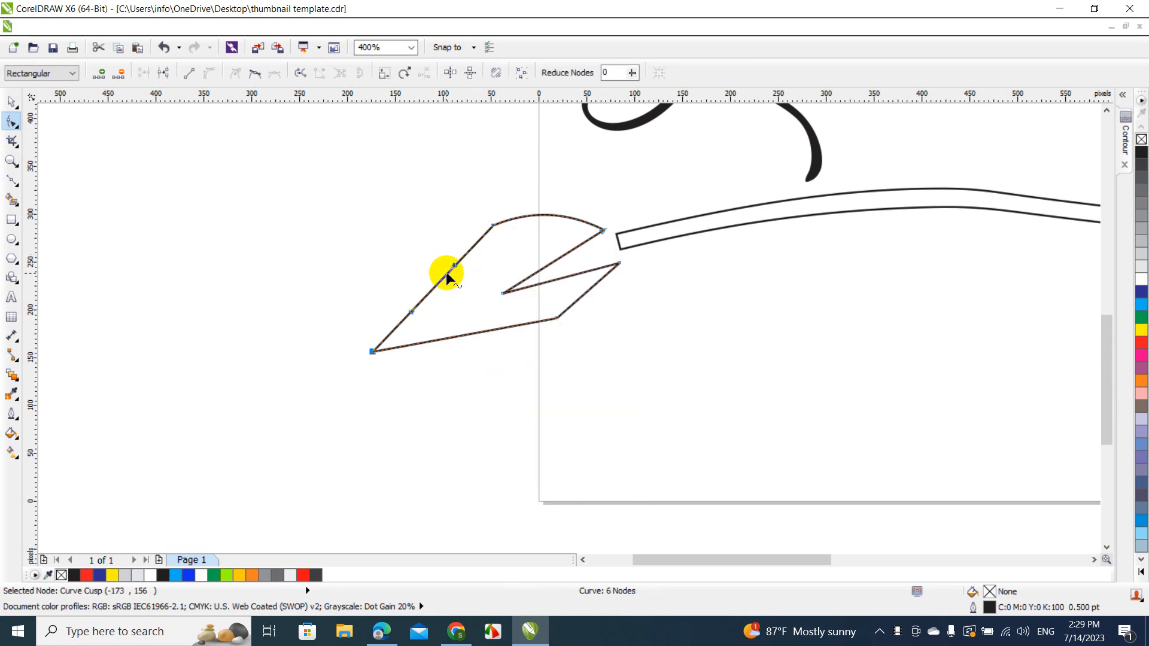
left_click_drag(447, 272, 458, 288)
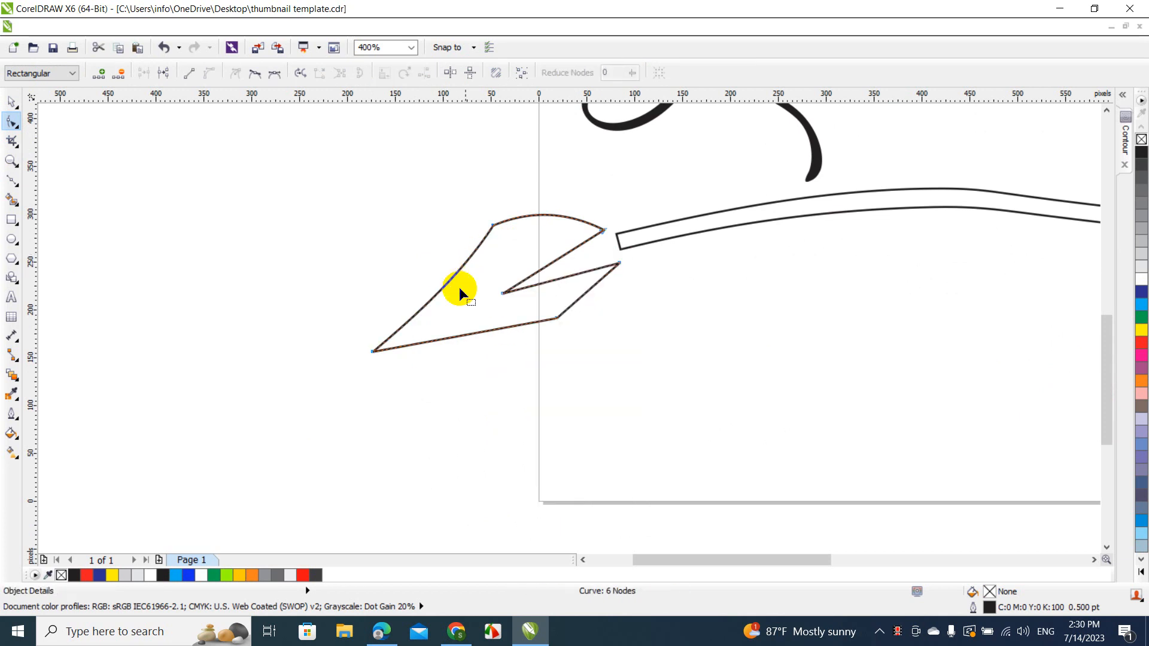
Convert the leaf's two lower edges to curves, bow them outward and delete the node between them
left_click(487, 330)
right_click(487, 330)
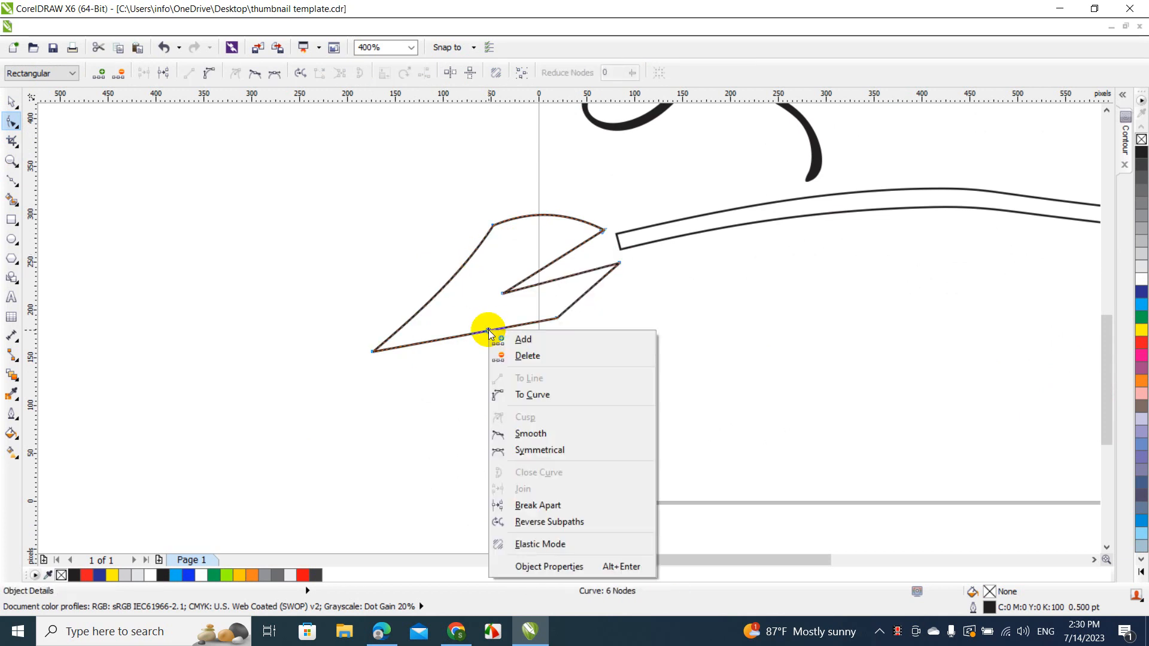
left_click(522, 394)
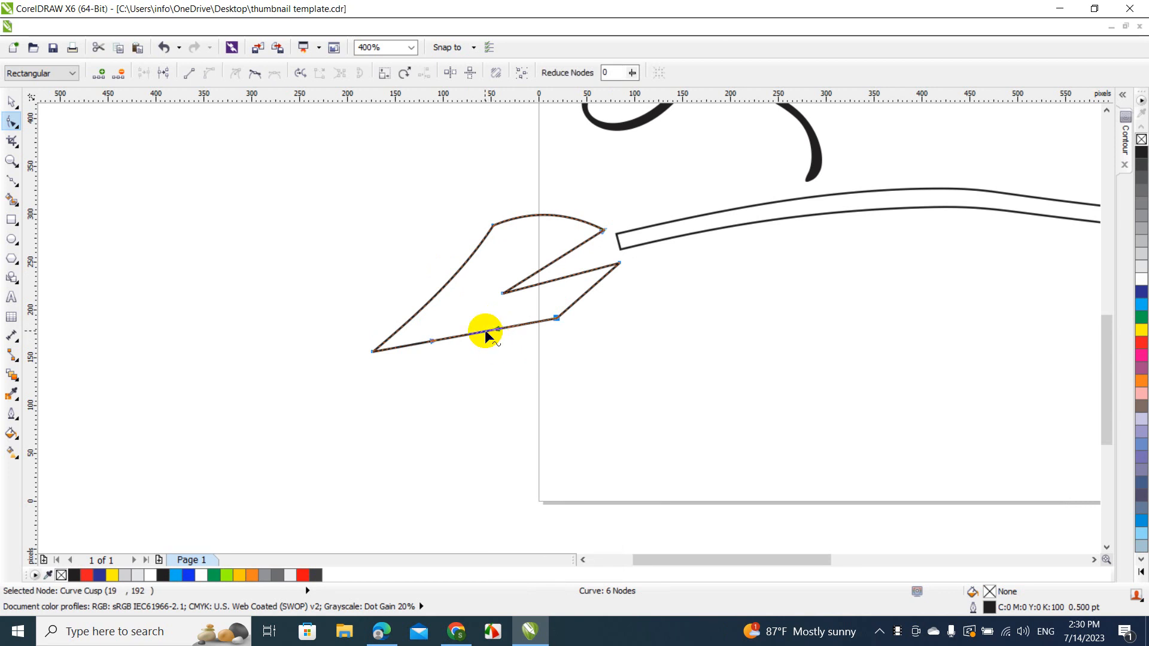
left_click_drag(486, 334, 498, 346)
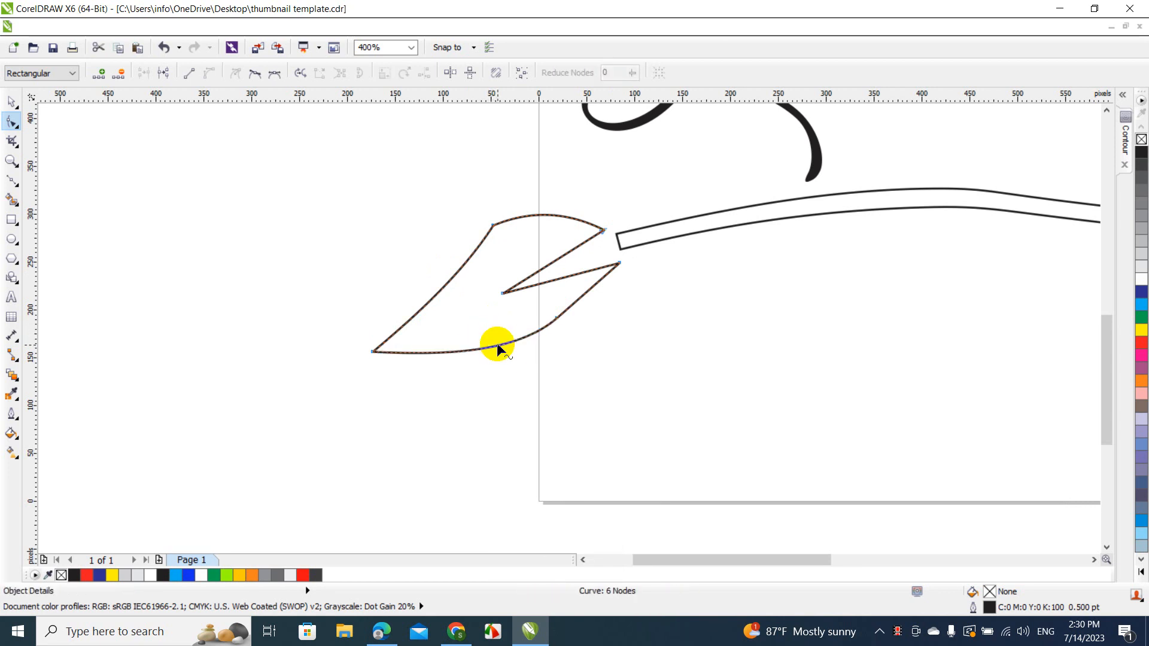
left_click(584, 292)
right_click(584, 292)
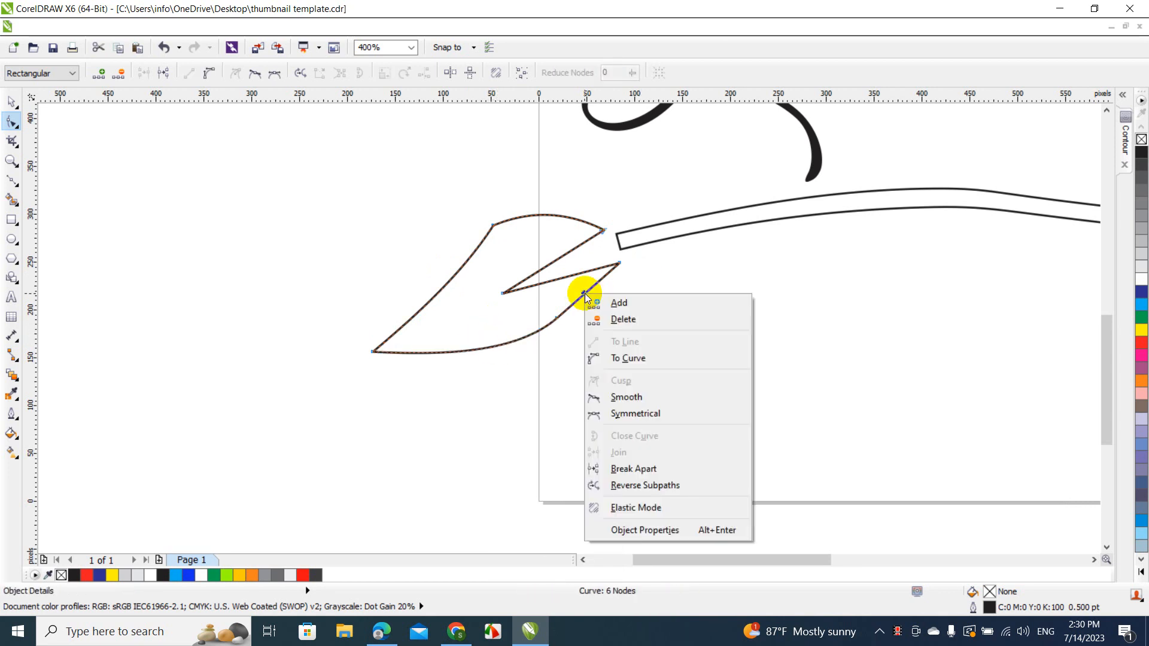
left_click(620, 358)
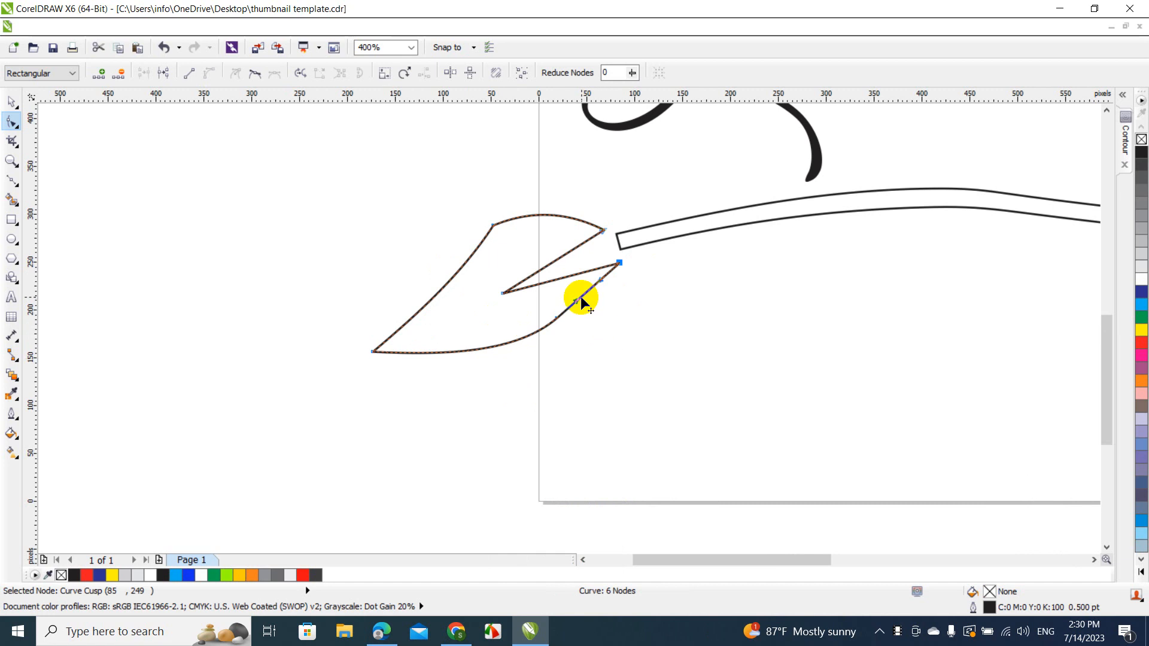
left_click_drag(580, 296, 589, 303)
key("Delete")
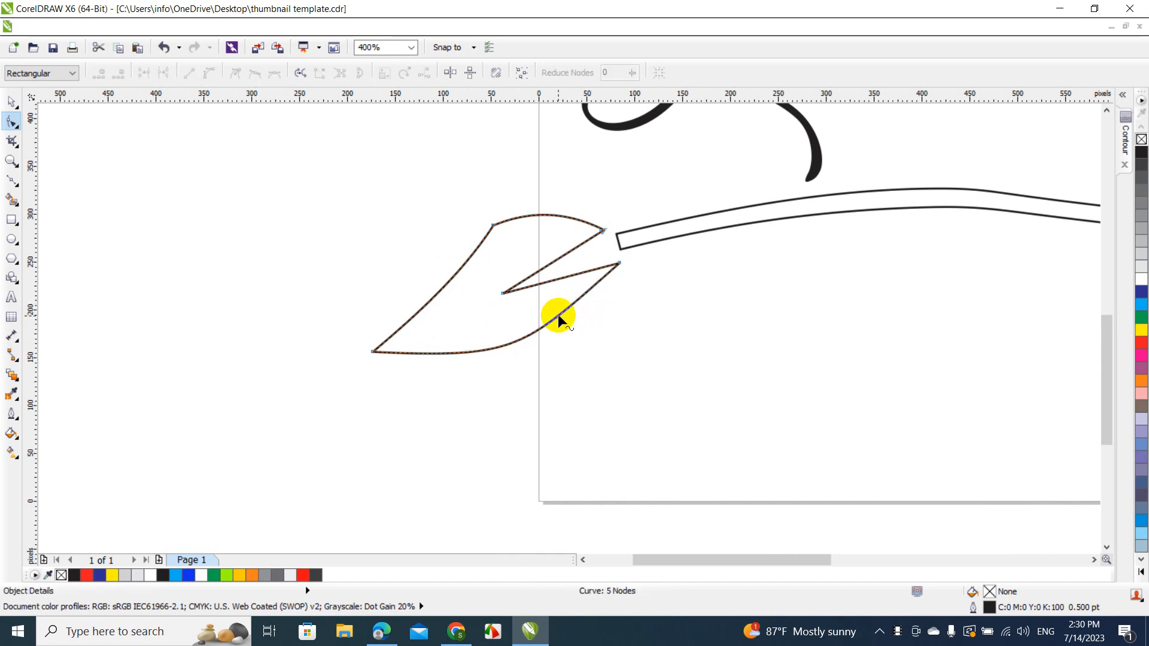
Convert the upper edge of the leaf's inner notch to a curve
right_click(563, 253)
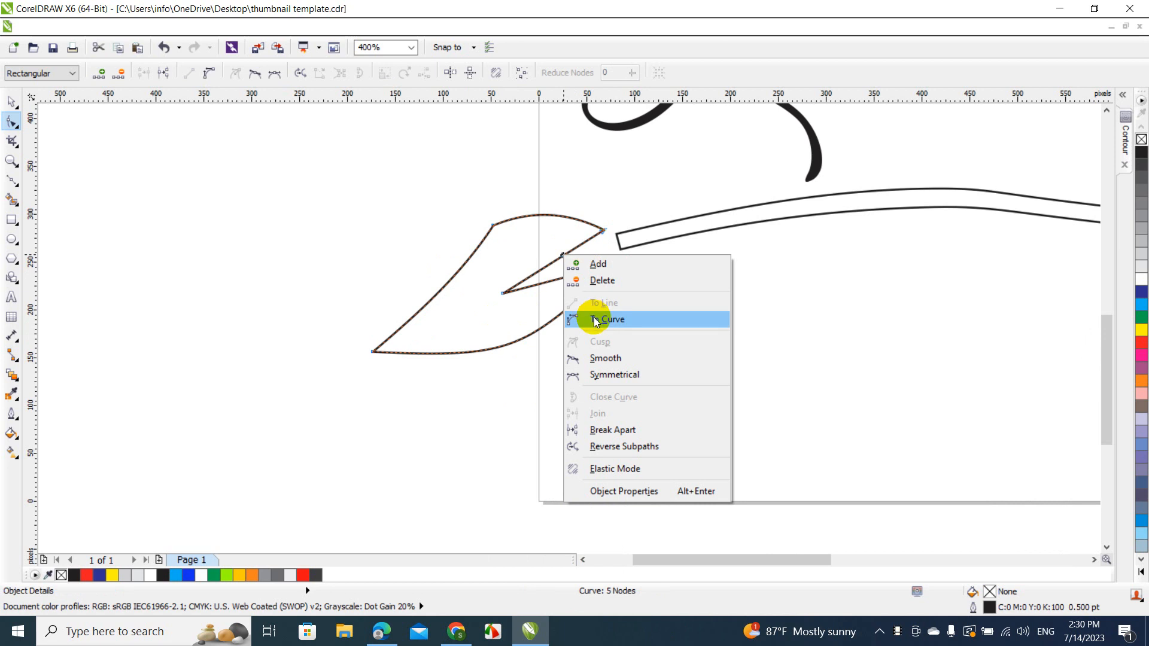
left_click(572, 318)
left_click_drag(551, 261, 541, 254)
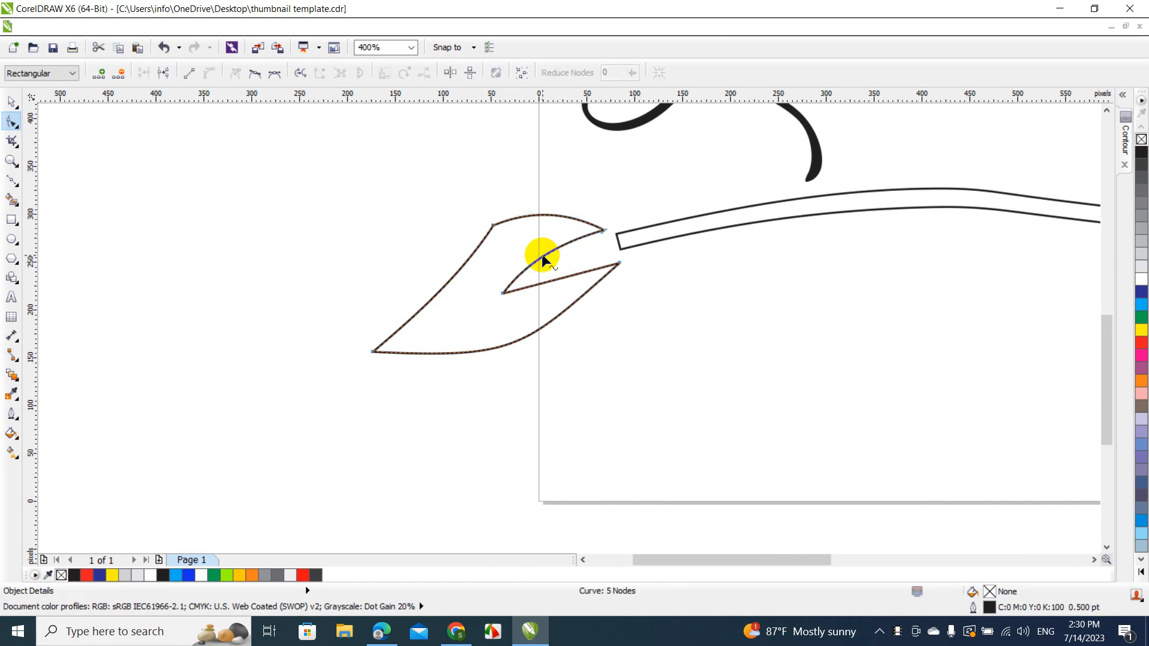
right_click(582, 270)
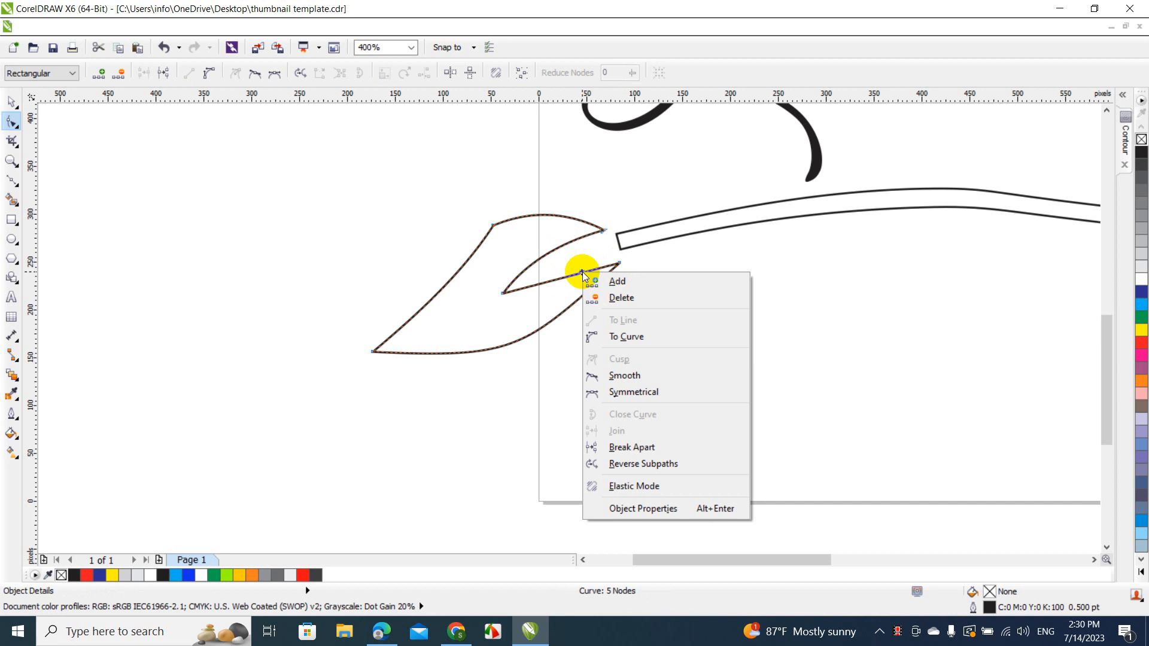
left_click(613, 332)
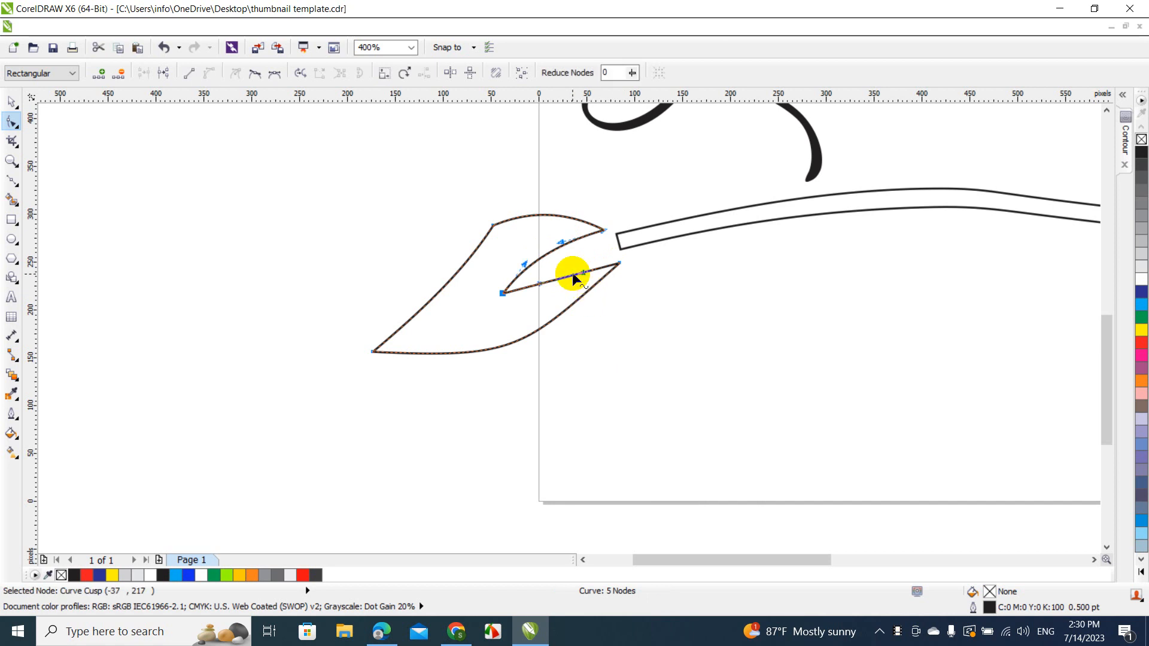
key("ctrl+z")
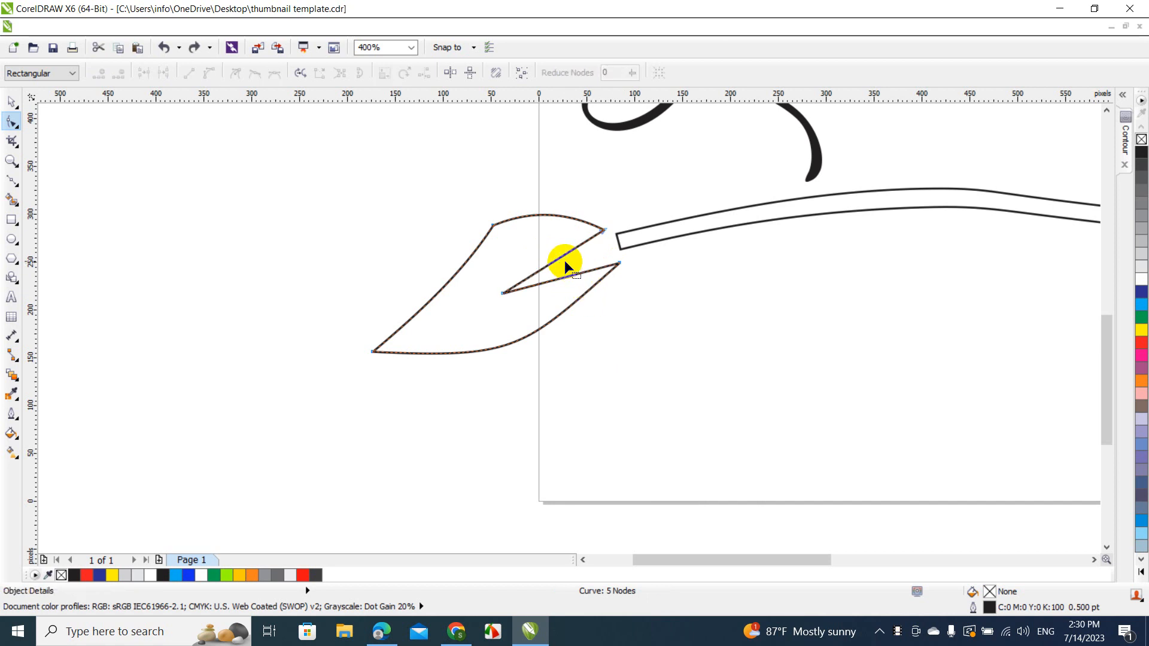
Bow the notch's upper edge downward, then convert its lower edge to a curve and bow it downward too
left_click_drag(559, 256, 564, 275)
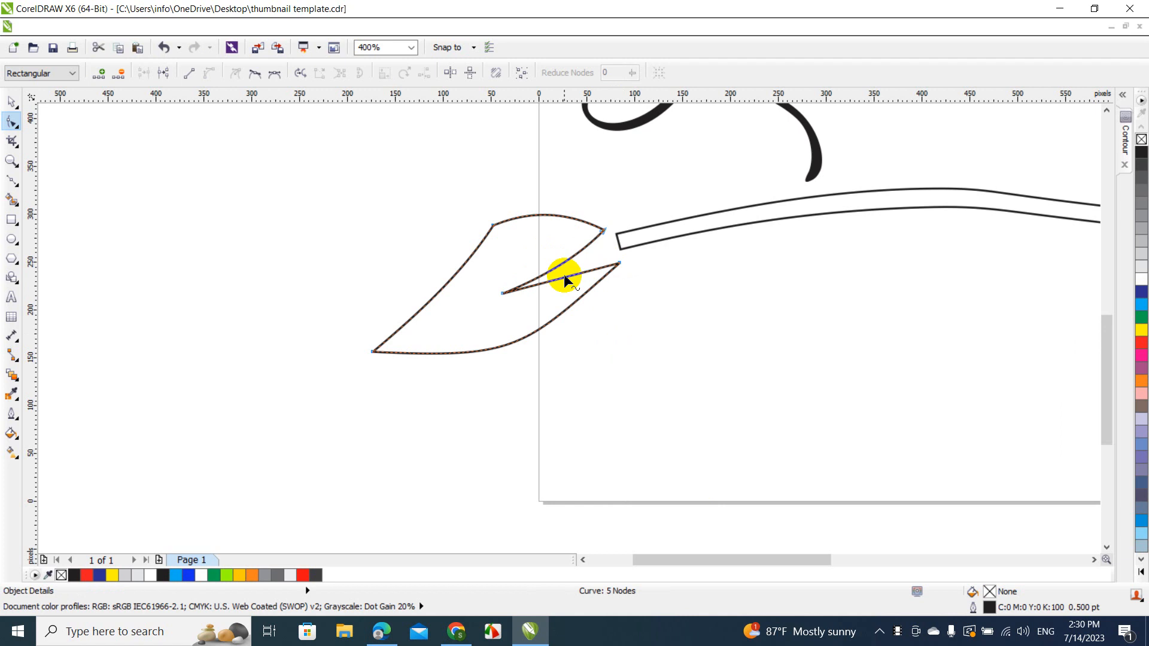
right_click(555, 279)
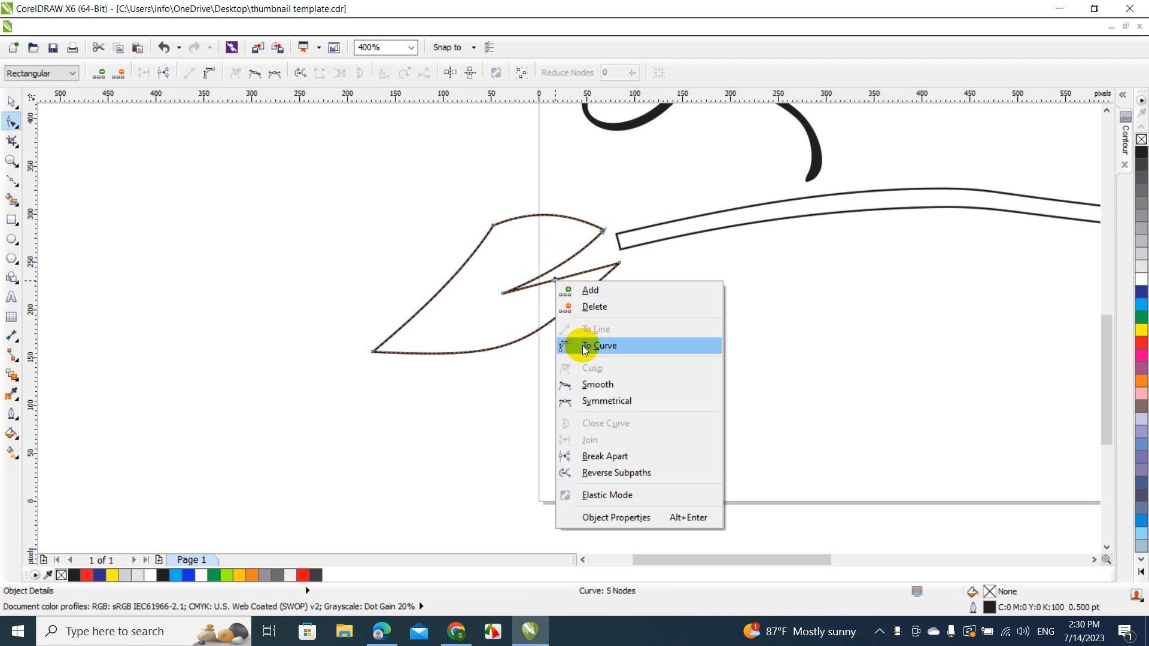
left_click(584, 343)
left_click_drag(552, 281, 552, 286)
Move the leaf's lower notch tip to about (75, 266) px beside the band's end and bulge the lower edge outward
left_click(620, 261)
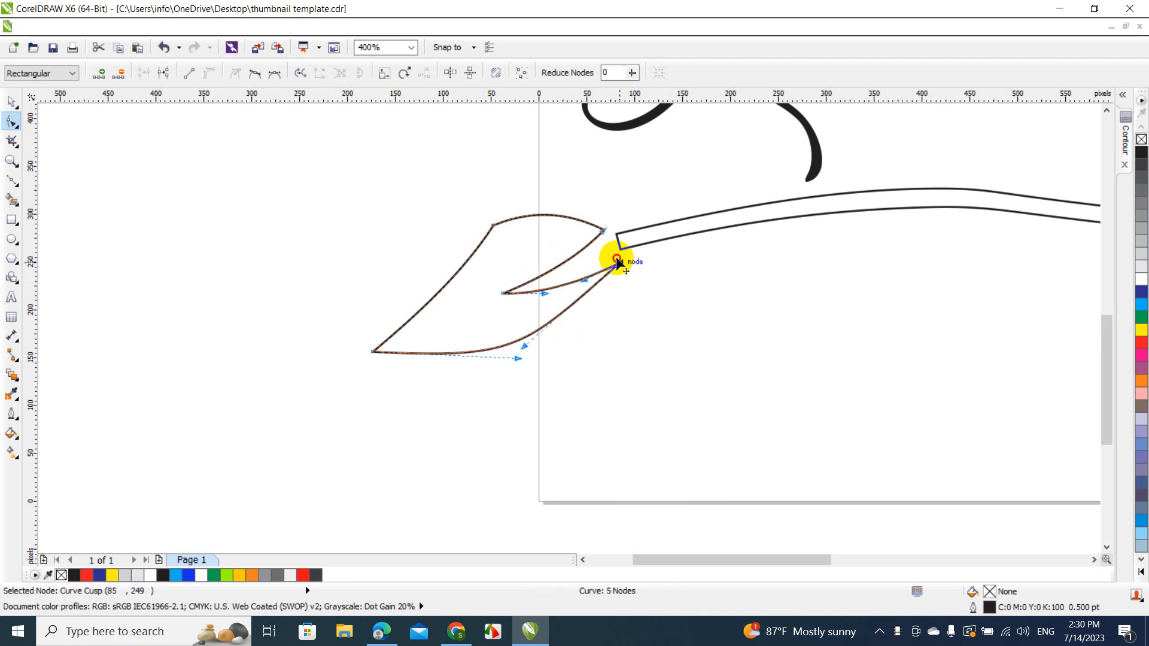
left_click_drag(620, 261, 609, 247)
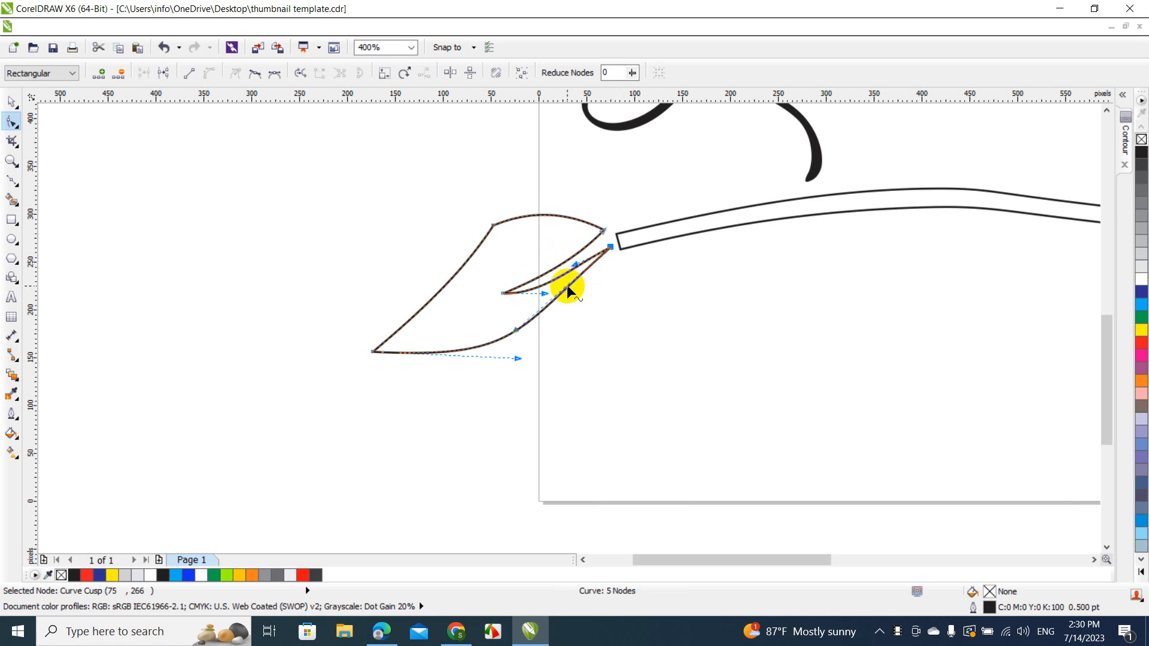
left_click_drag(566, 285, 579, 303)
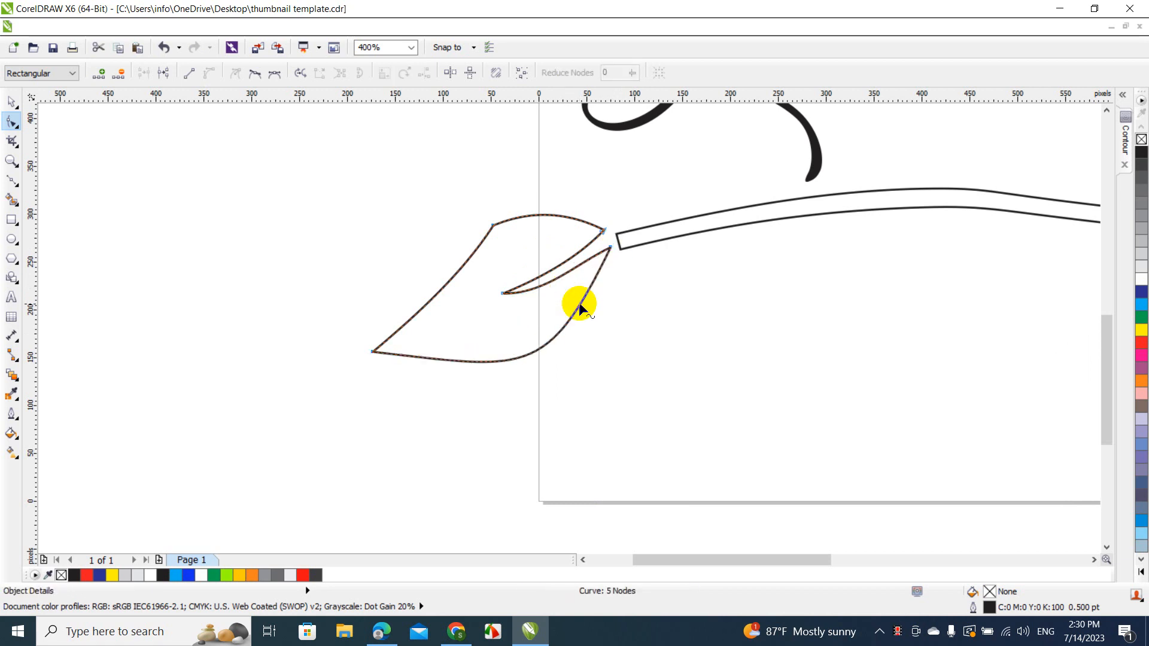
Round off the leaf's upper-left corner by adding a node on each adjoining edge and deleting the corner node
double_click(523, 215)
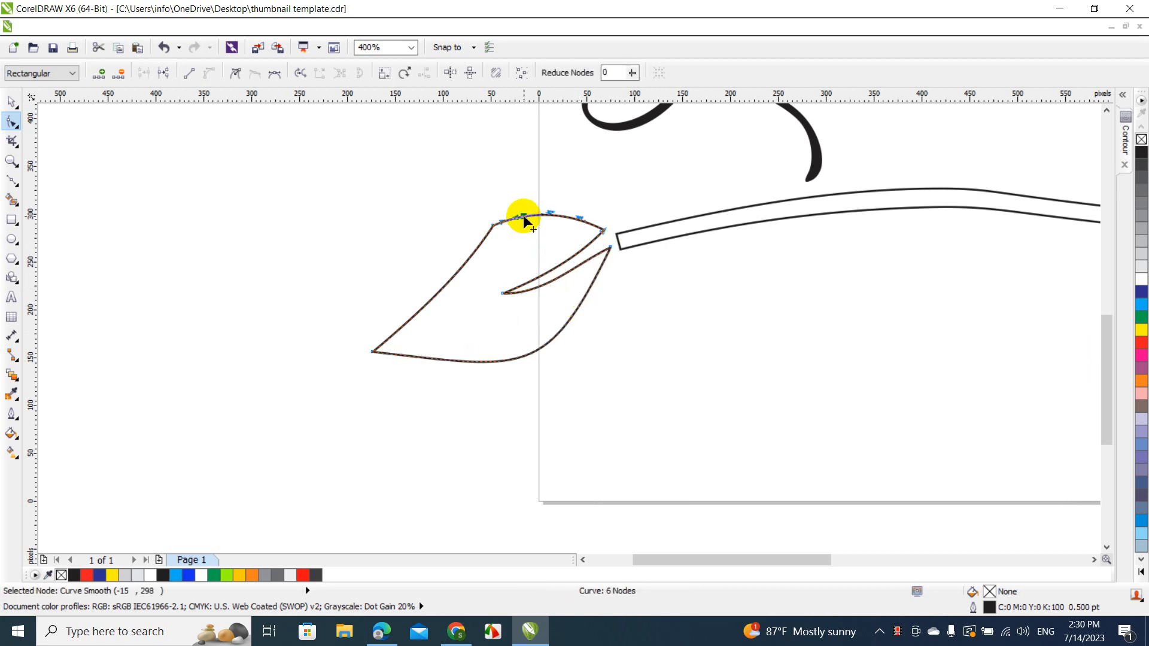
double_click(478, 247)
left_click(492, 227)
double_click(493, 227)
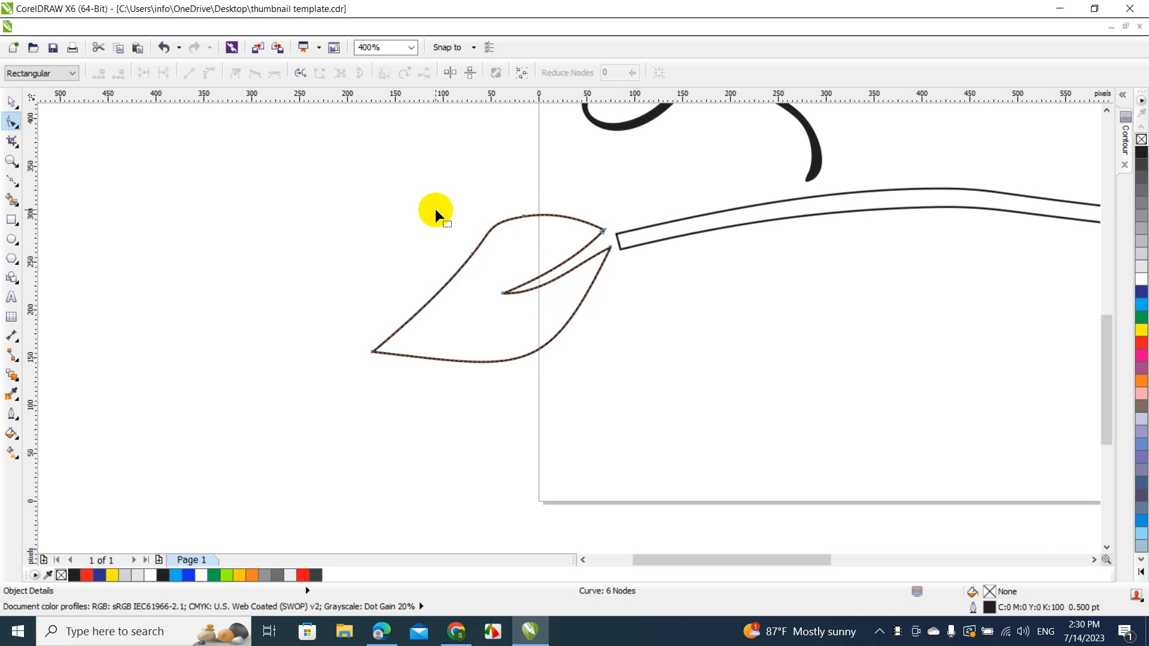
Fill the leaf and the swoosh band together with green and remove their outlines
left_click(11, 103)
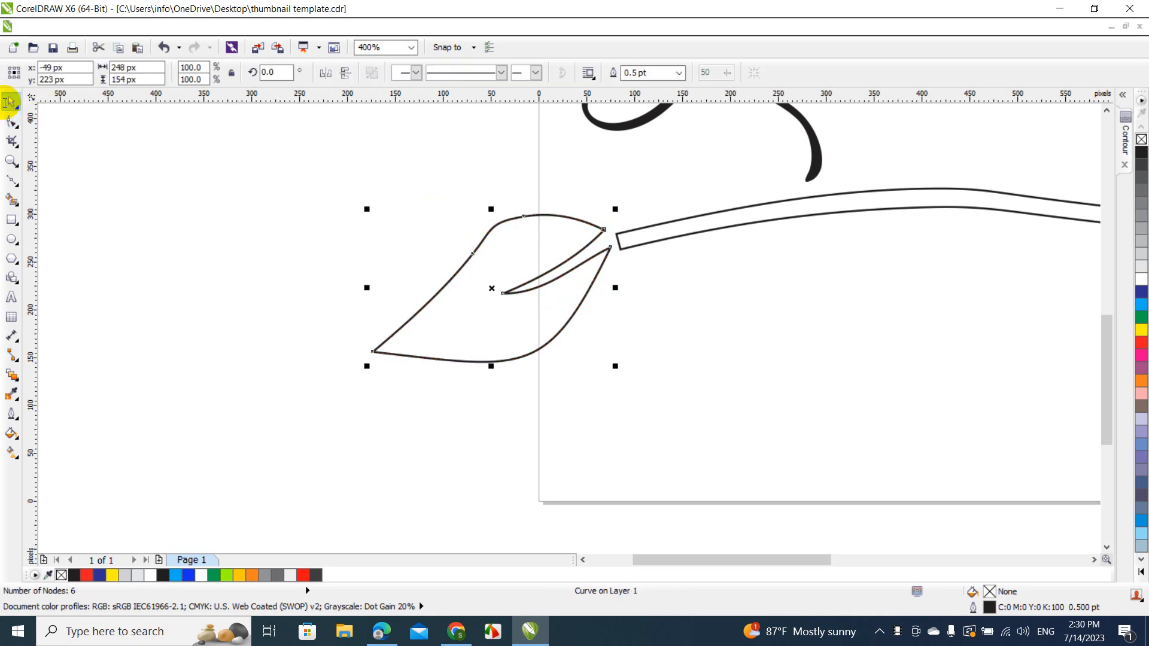
left_click(418, 49)
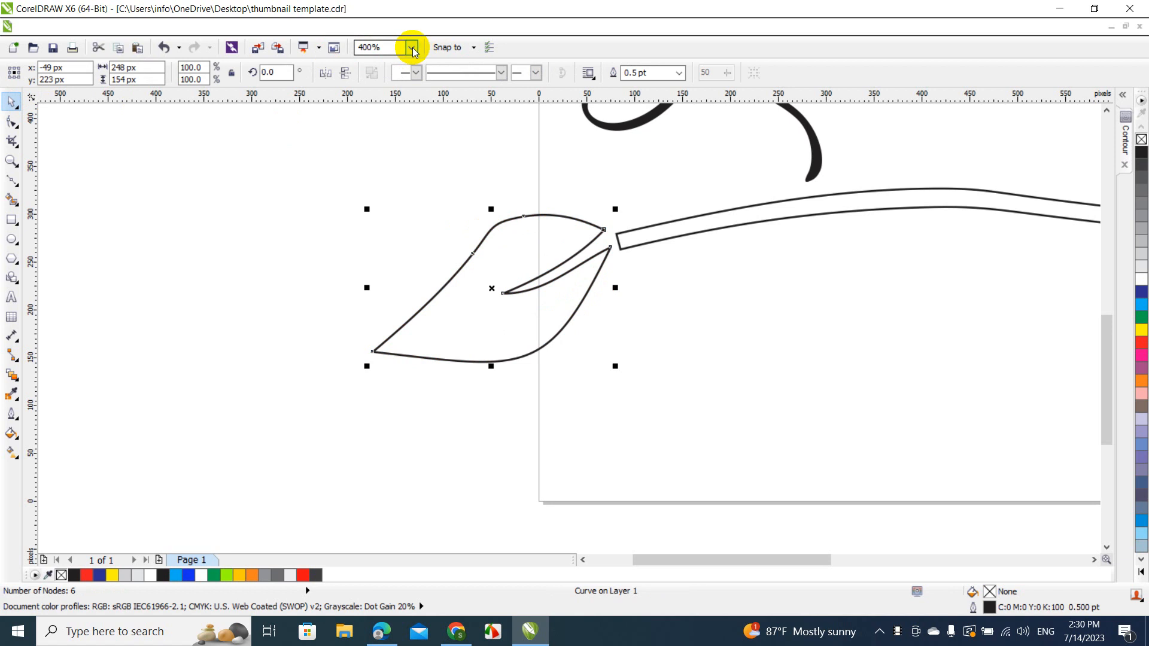
left_click(386, 62)
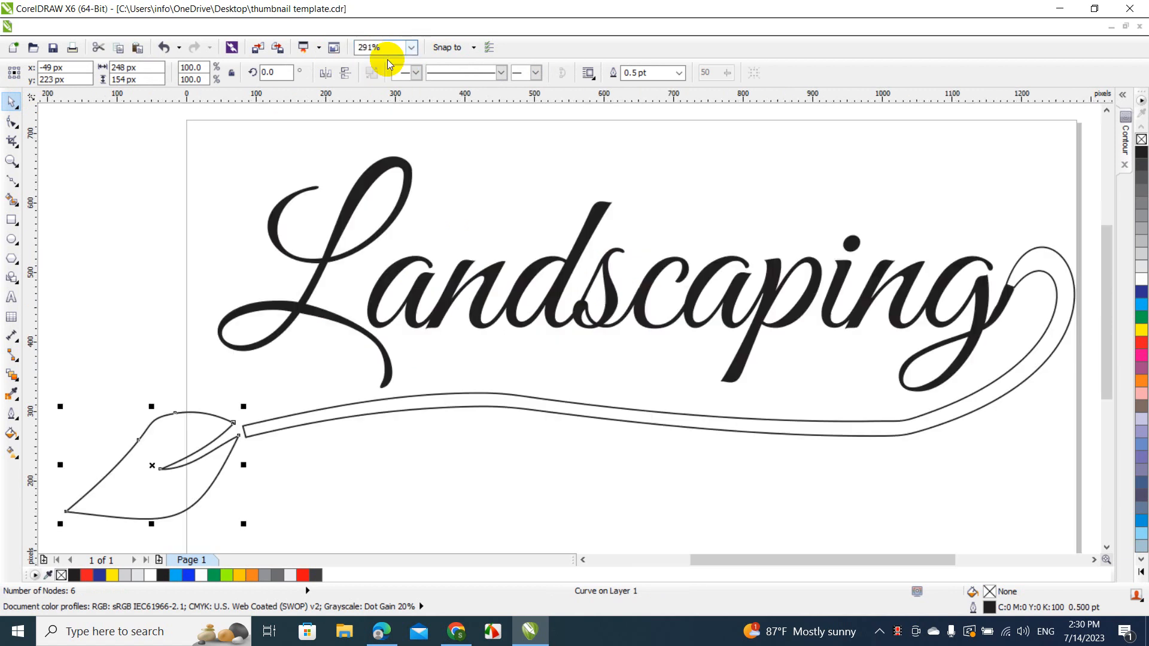
left_click(423, 401, "shift")
left_click(214, 576)
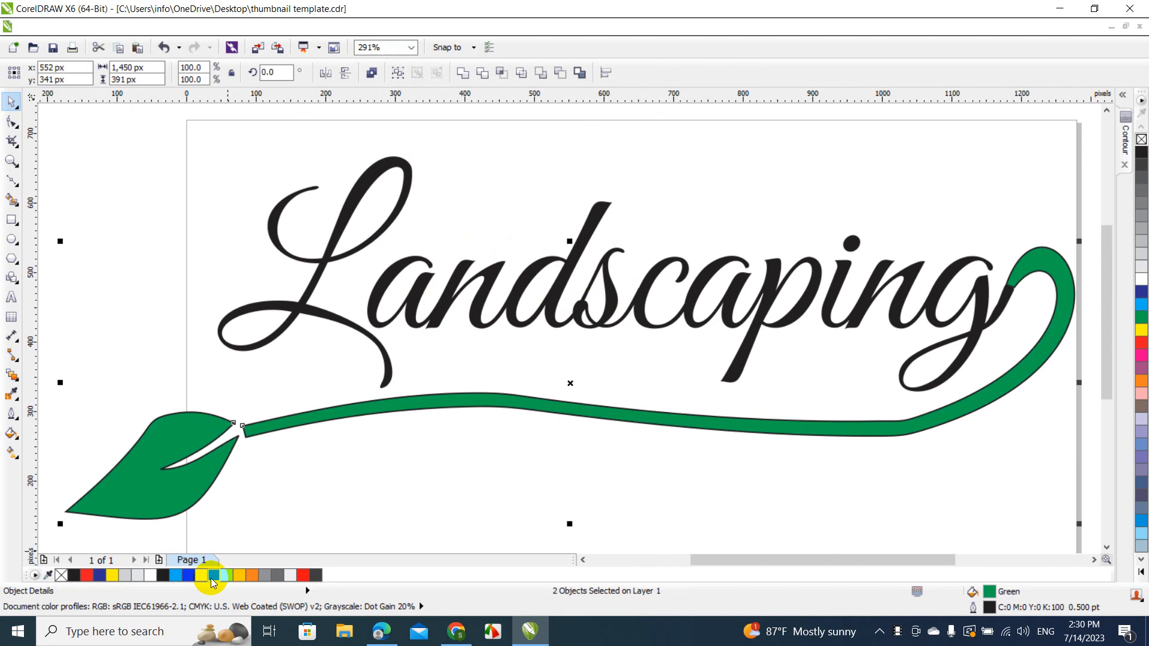
right_click(1142, 139)
Fill the Landscaping lettering with the same green as the leaf and swoosh
left_click(1003, 306)
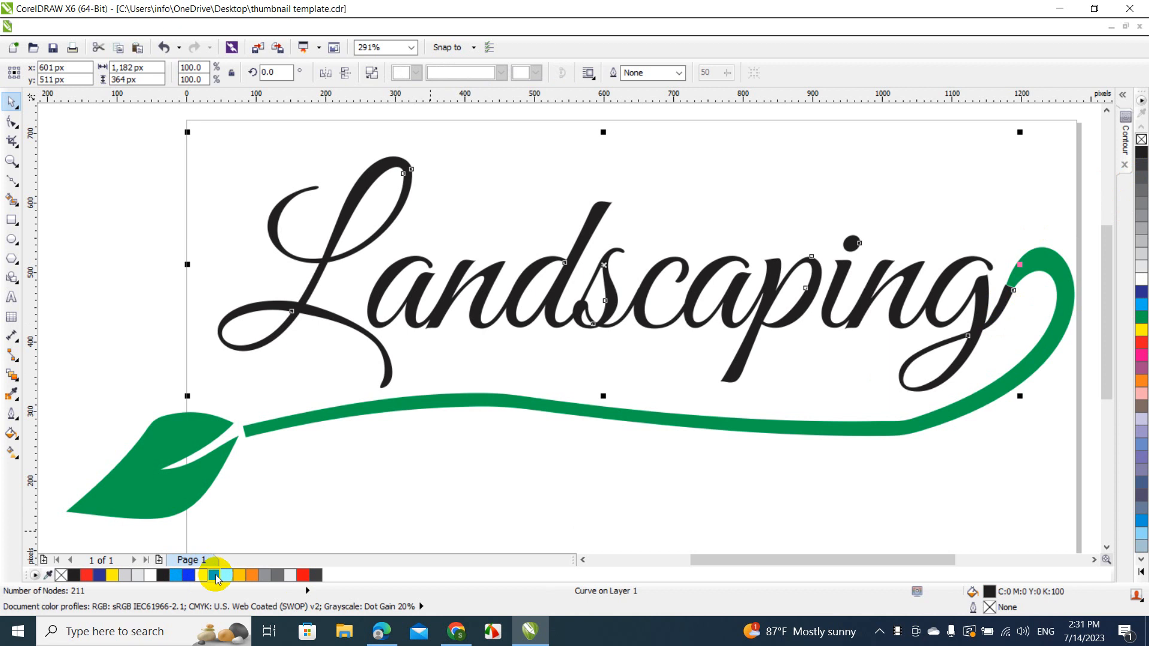
left_click(213, 575)
left_click(512, 476)
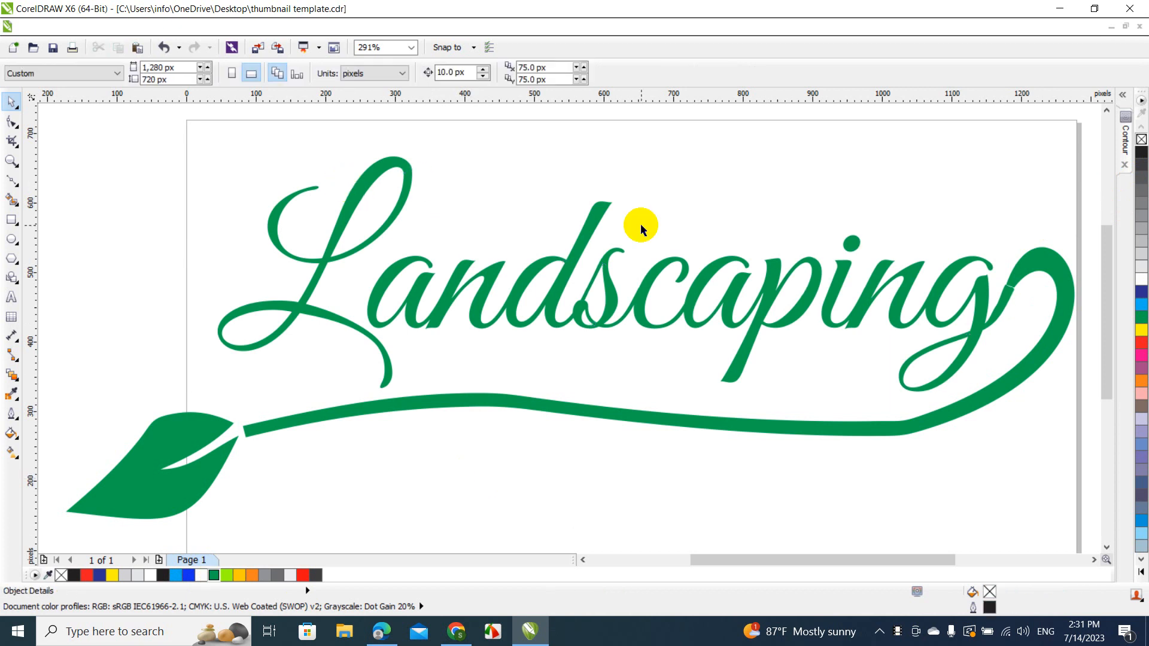
Shift the swoosh's end nodes over the tail of the letter g to close the gap, placing the upper node at about (1176, 481) px
left_click(1027, 266)
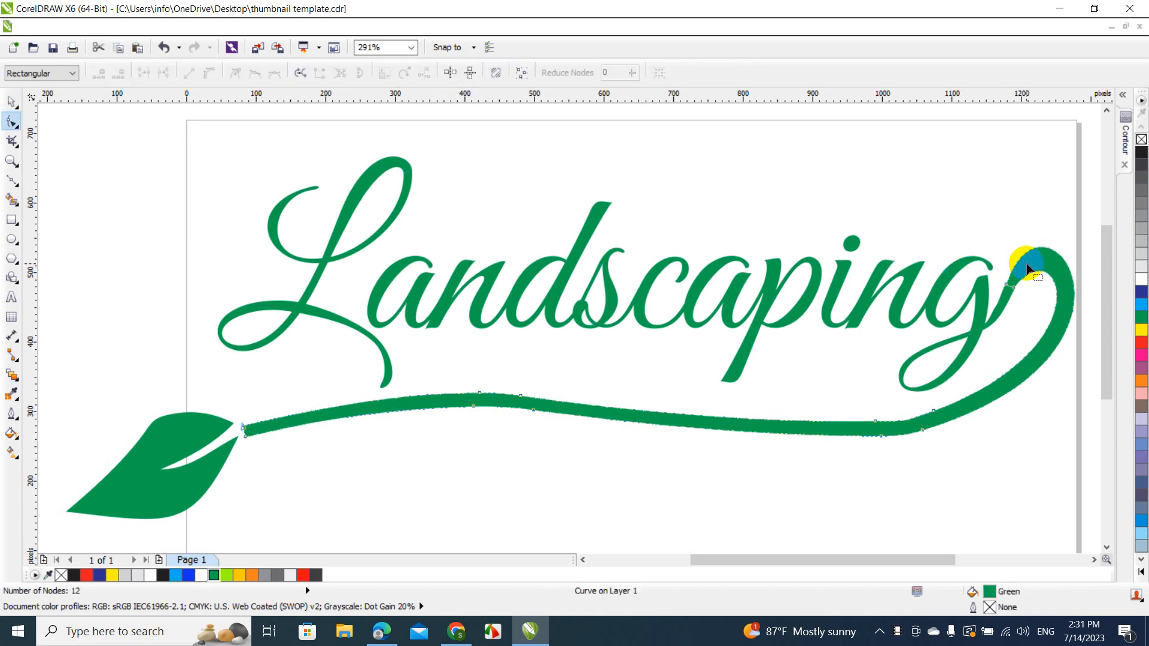
left_click(412, 48)
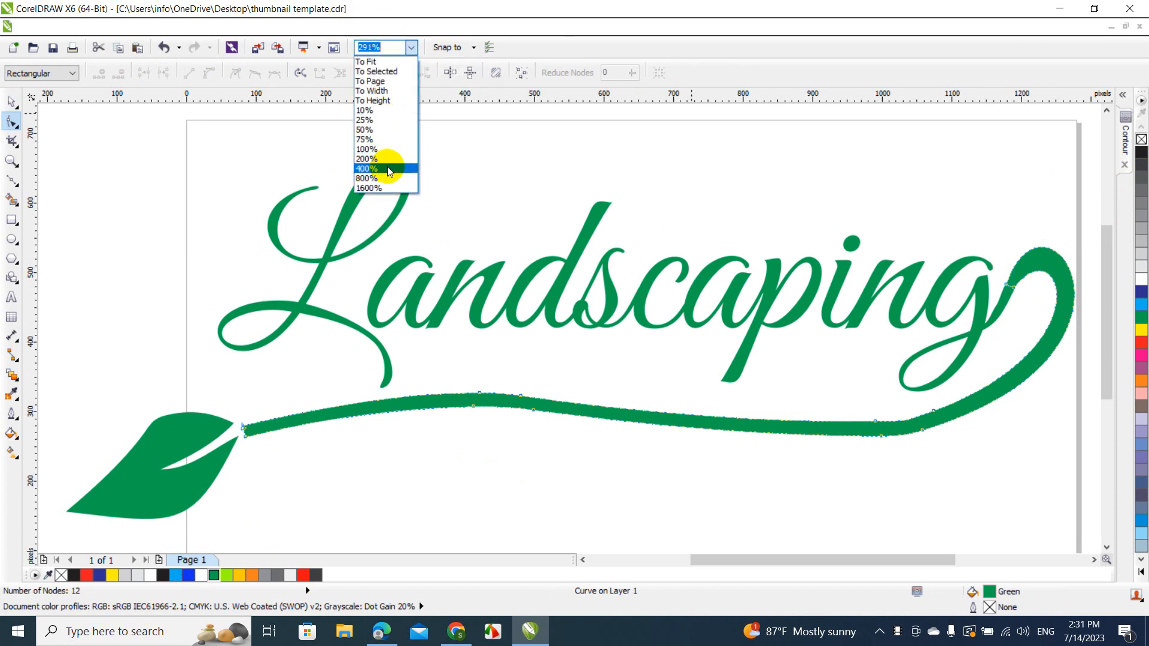
left_click(371, 178)
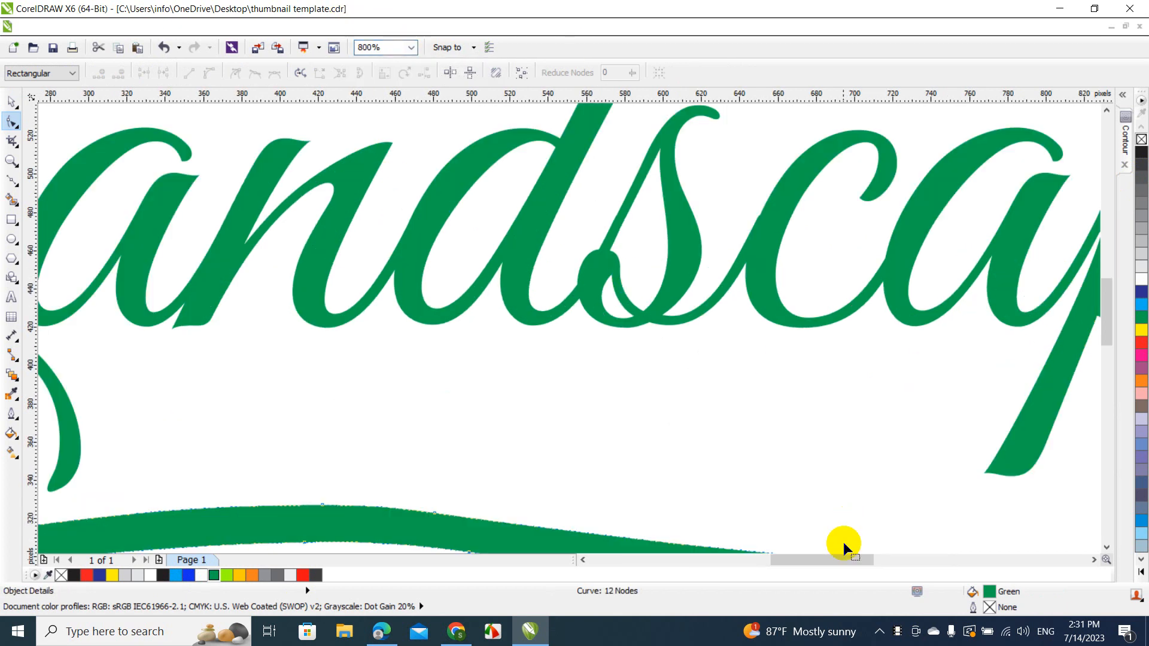
left_click_drag(839, 565, 922, 563)
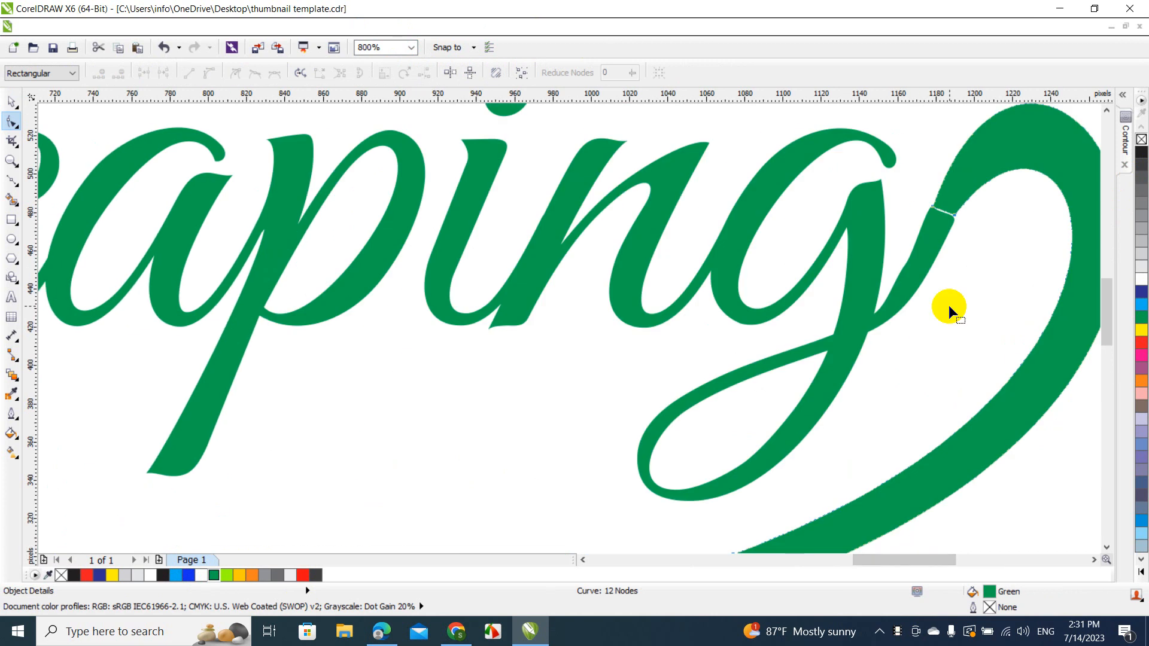
left_click_drag(953, 221, 928, 209)
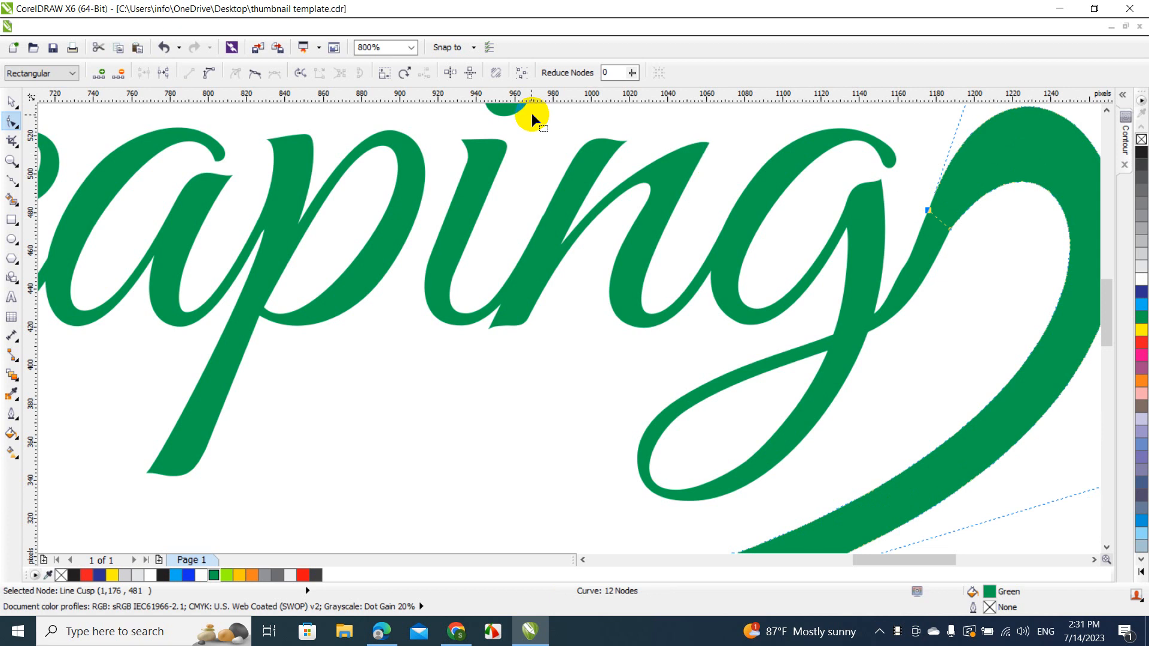
left_click(412, 47)
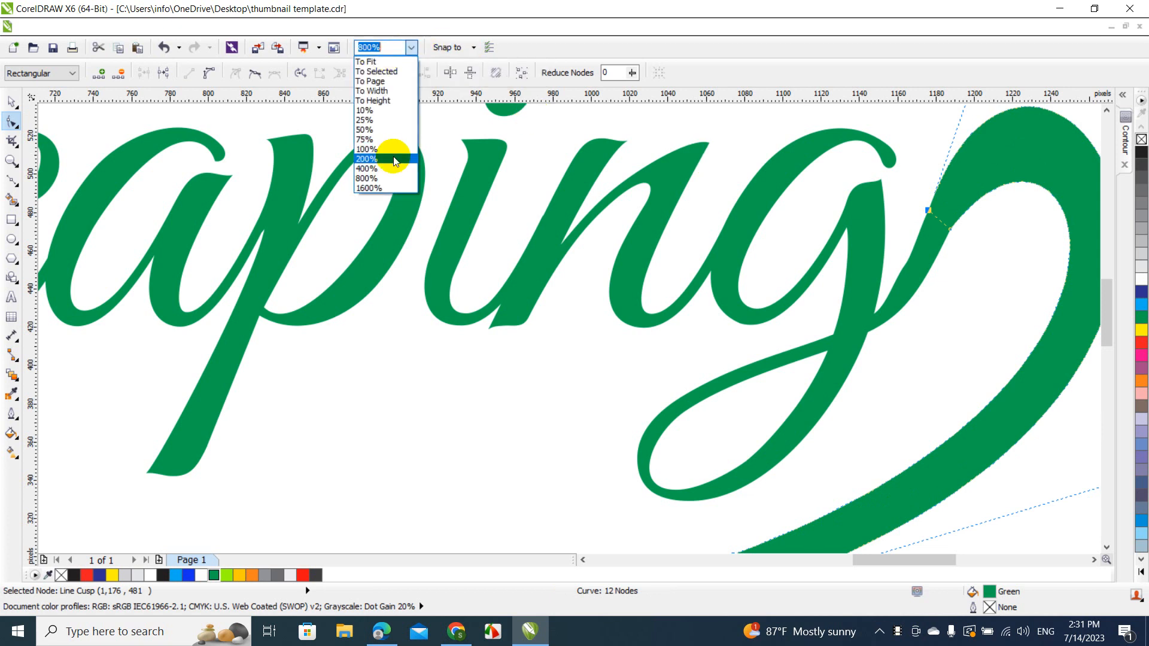
key("Escape")
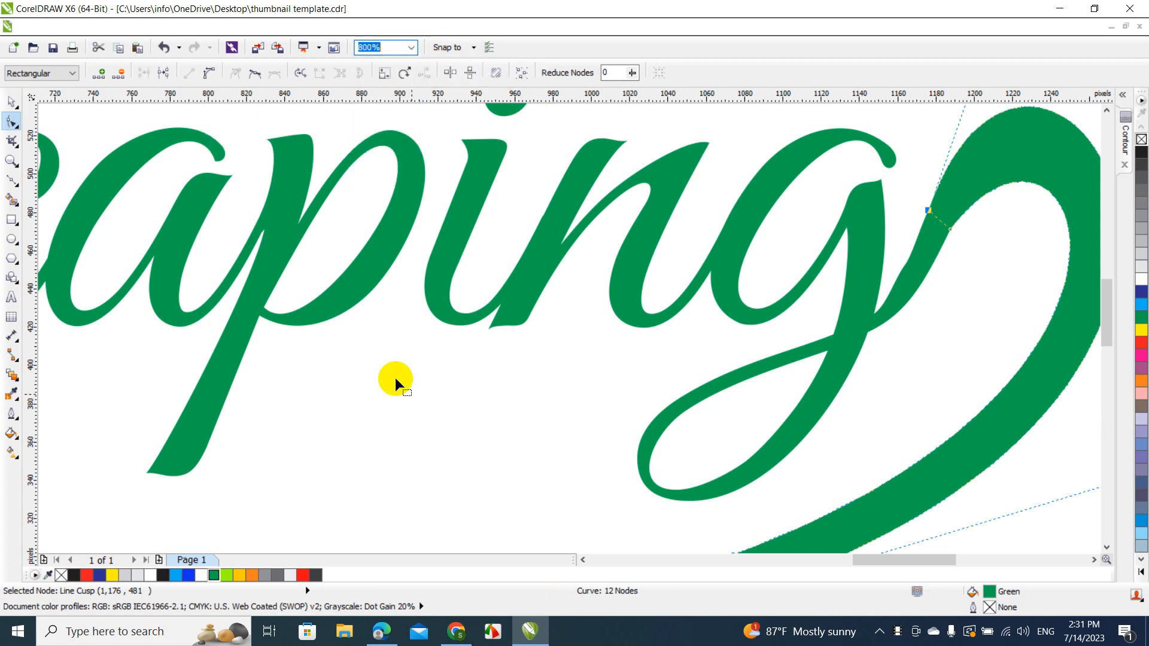
left_click(412, 397)
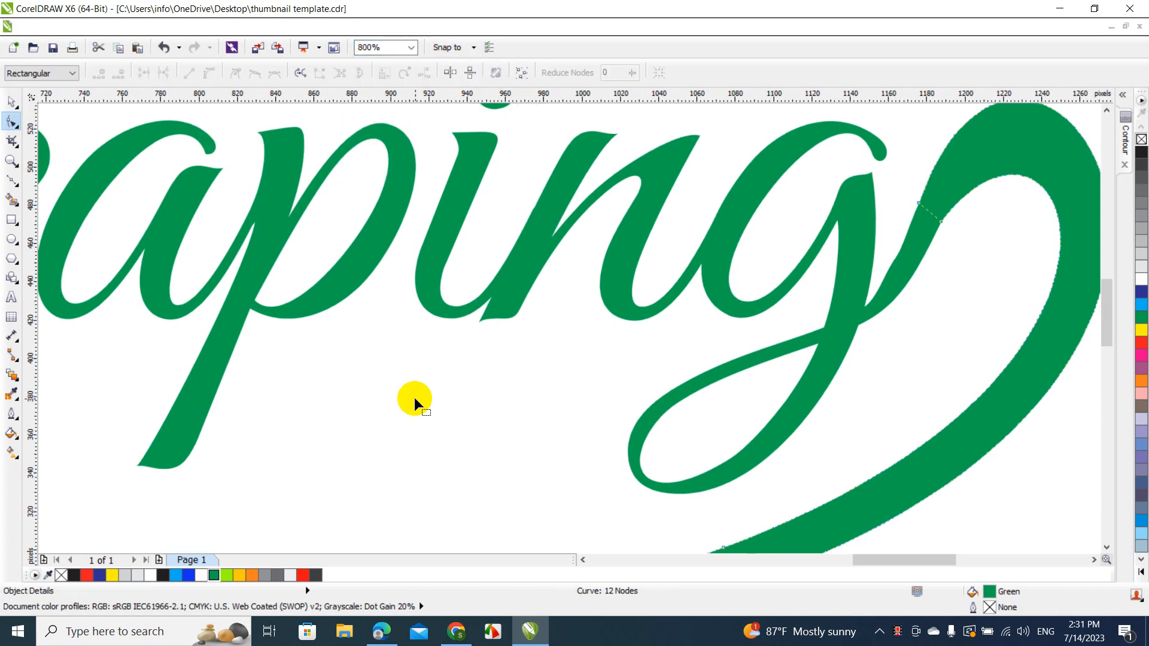
Weld the swoosh band and the Landscaping lettering into one curve
left_click(11, 101)
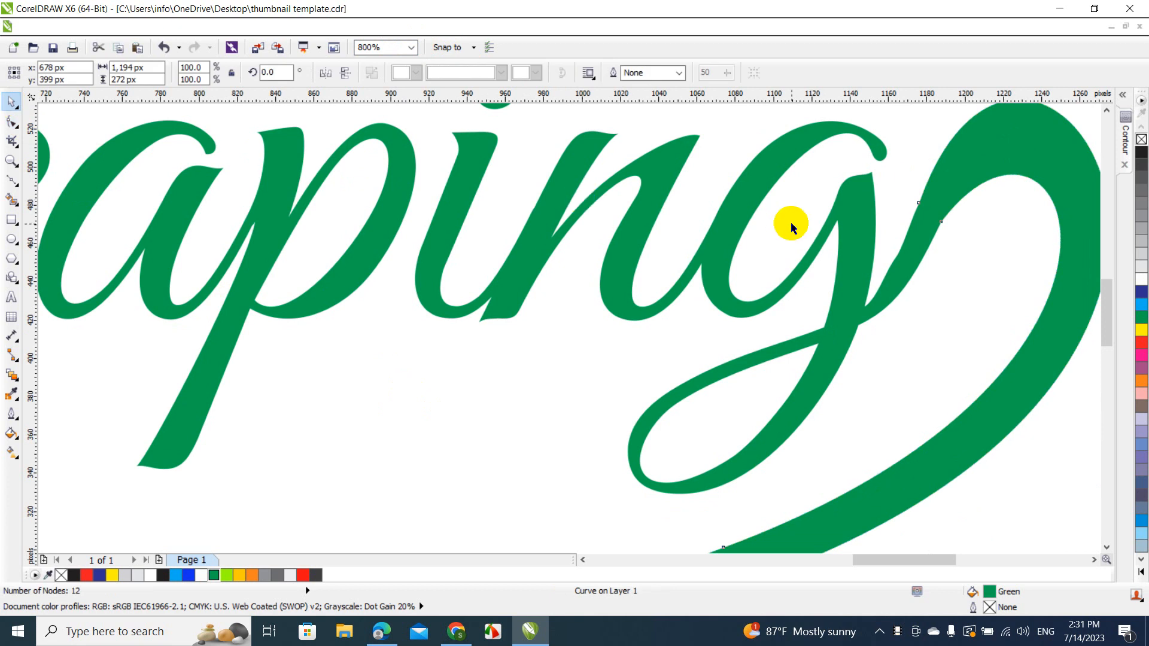
left_click(997, 245)
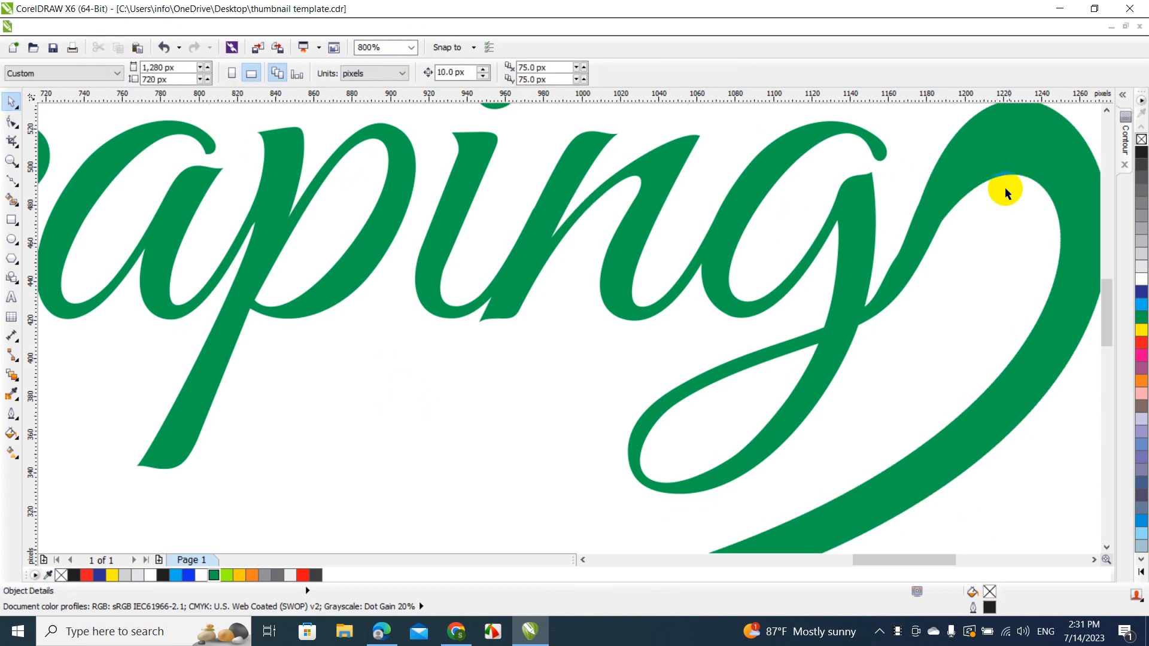
left_click(1018, 159)
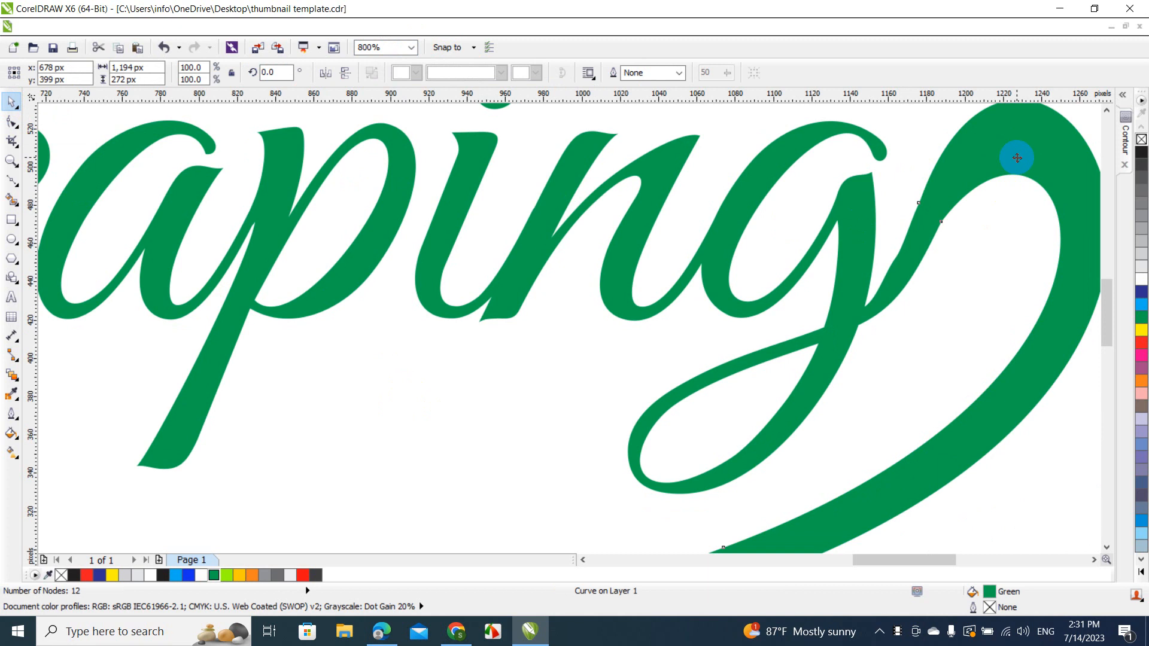
left_click(802, 159, "shift")
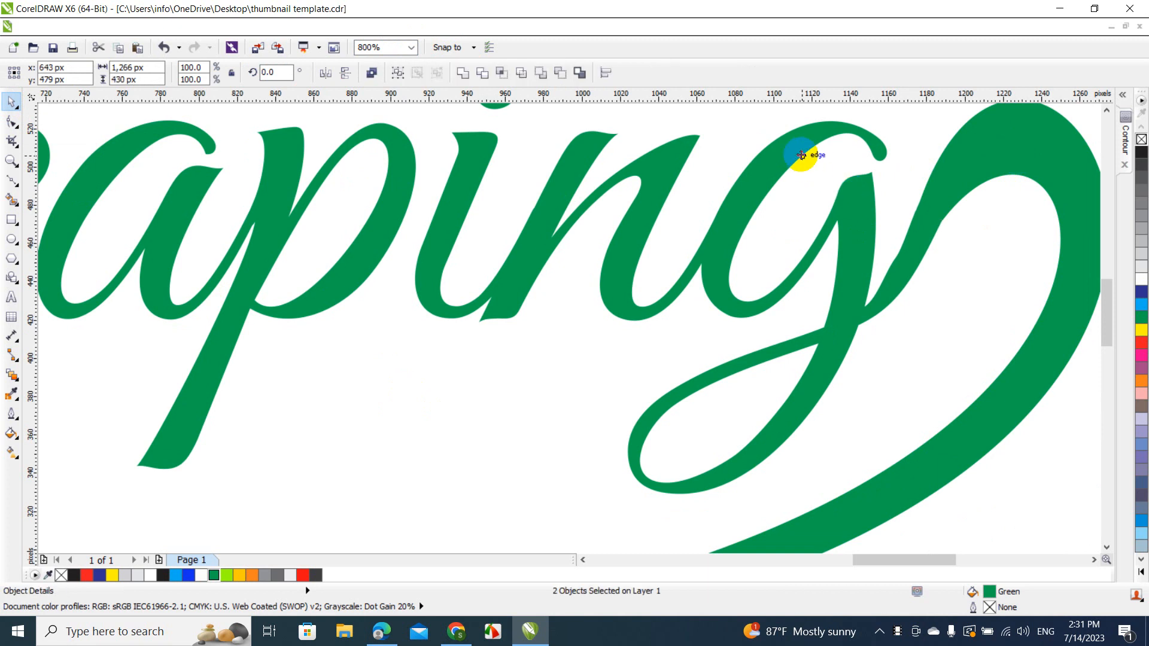
left_click(461, 73)
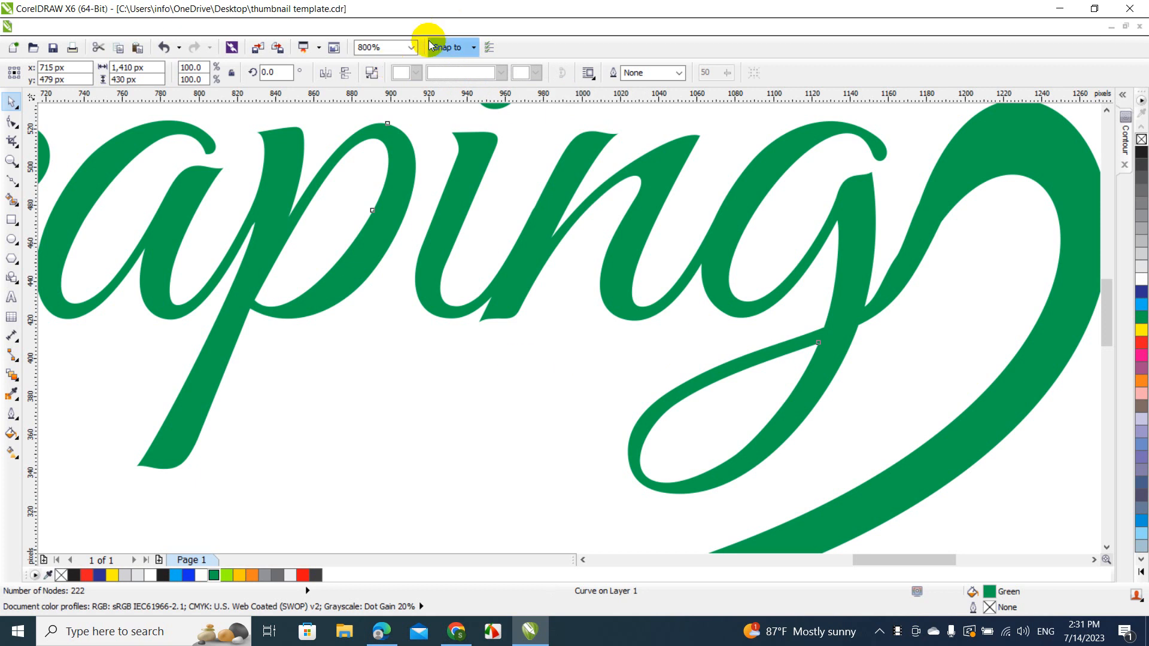
Weld the leaf to the combined lettering and swoosh
left_click(413, 47)
left_click(380, 60)
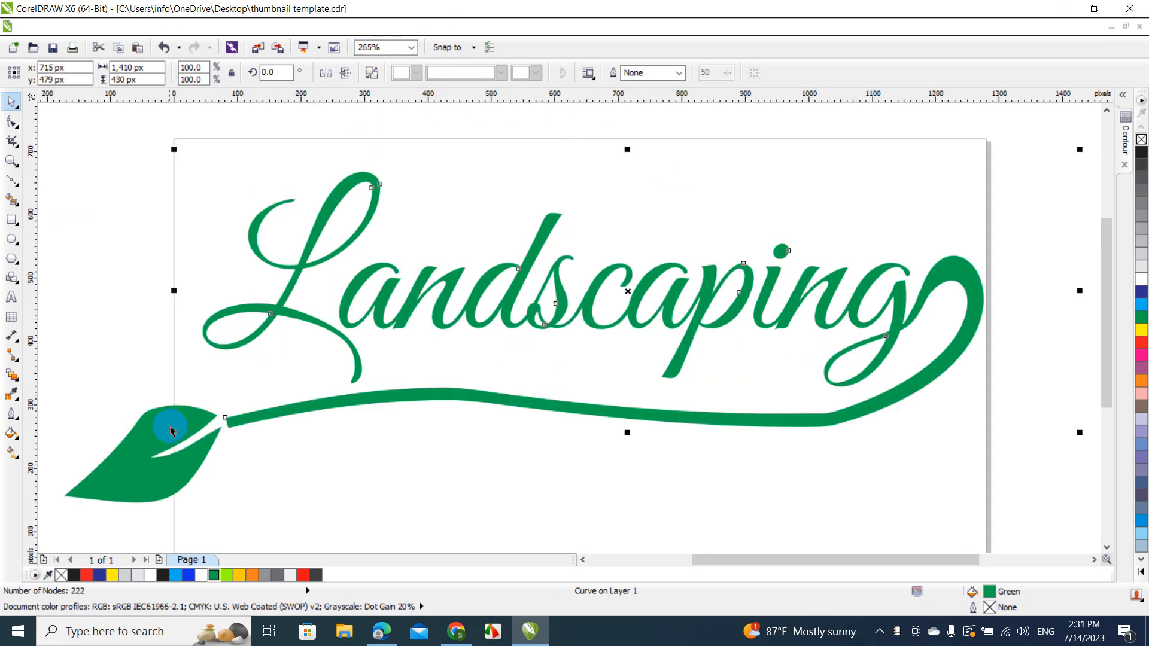
left_click(146, 429, "shift")
left_click(464, 73)
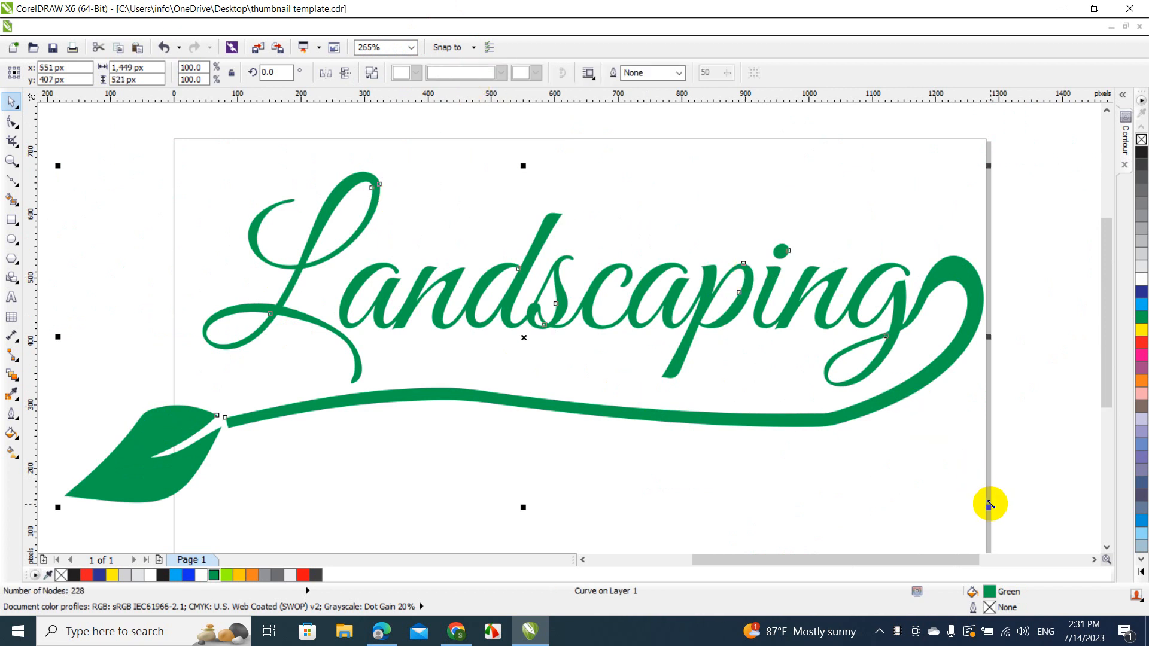
Scale the whole design down to about 44.8% and move its center to about (713, 427) px on the page
left_click_drag(991, 508, 481, 325)
mouse_move(274, 206)
left_mouse_down()
mouse_move(662, 268)
mouse_move(631, 283)
left_mouse_up()
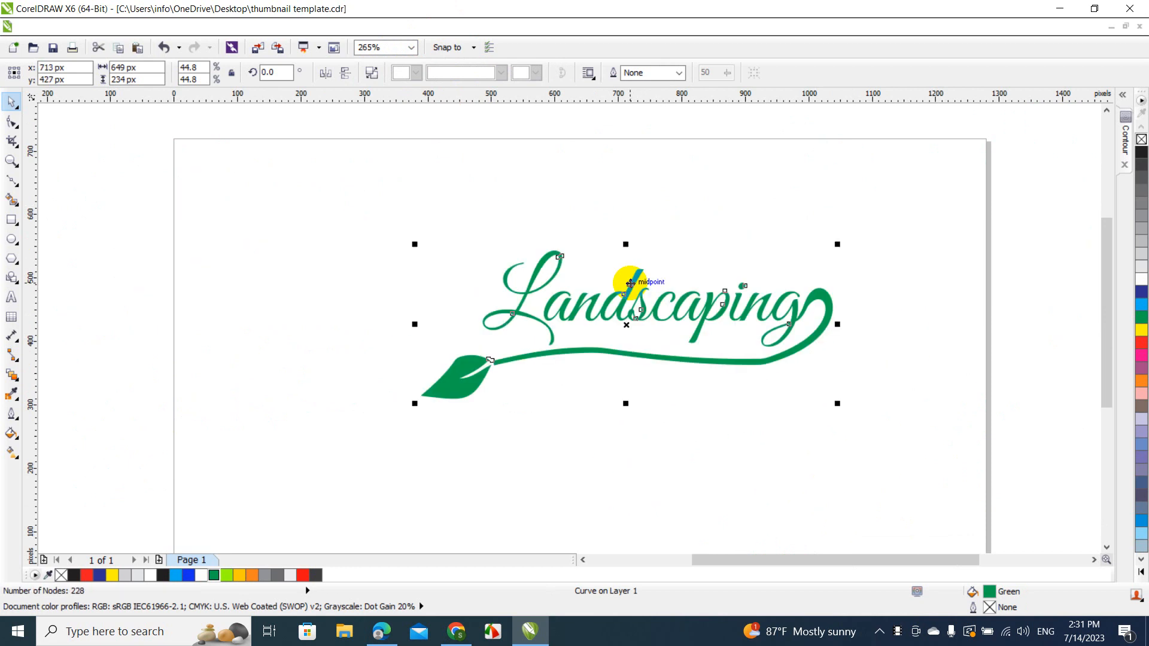
left_click(720, 418)
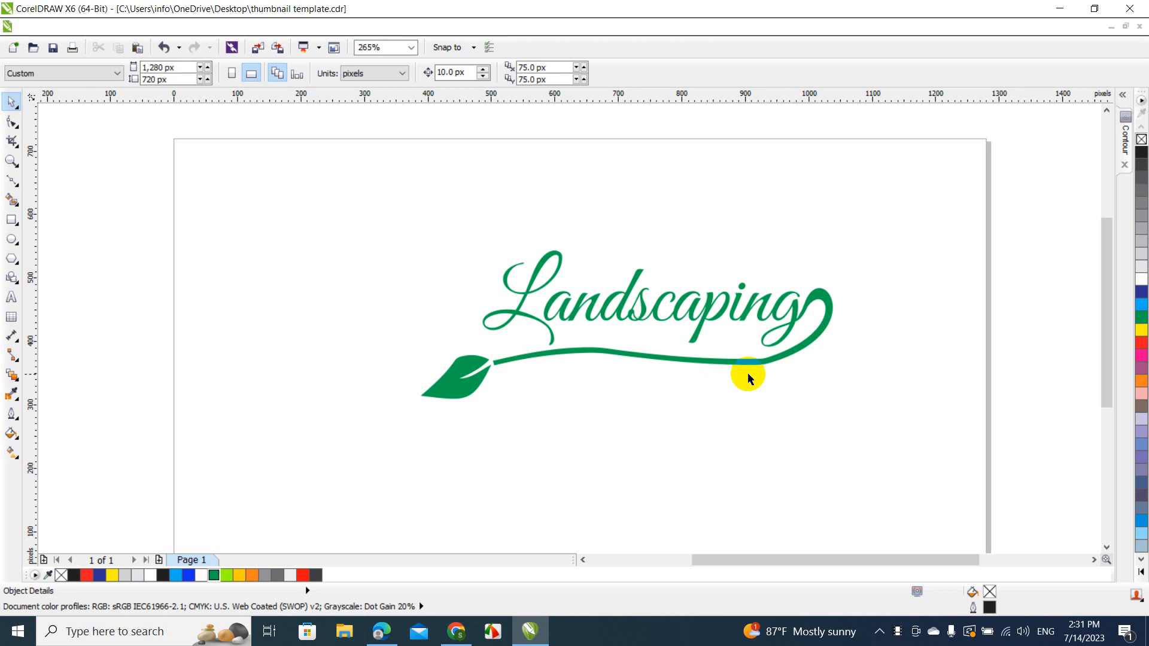
Smooth the swoosh's bend below the letter g by deleting two of its nodes
double_click(747, 369)
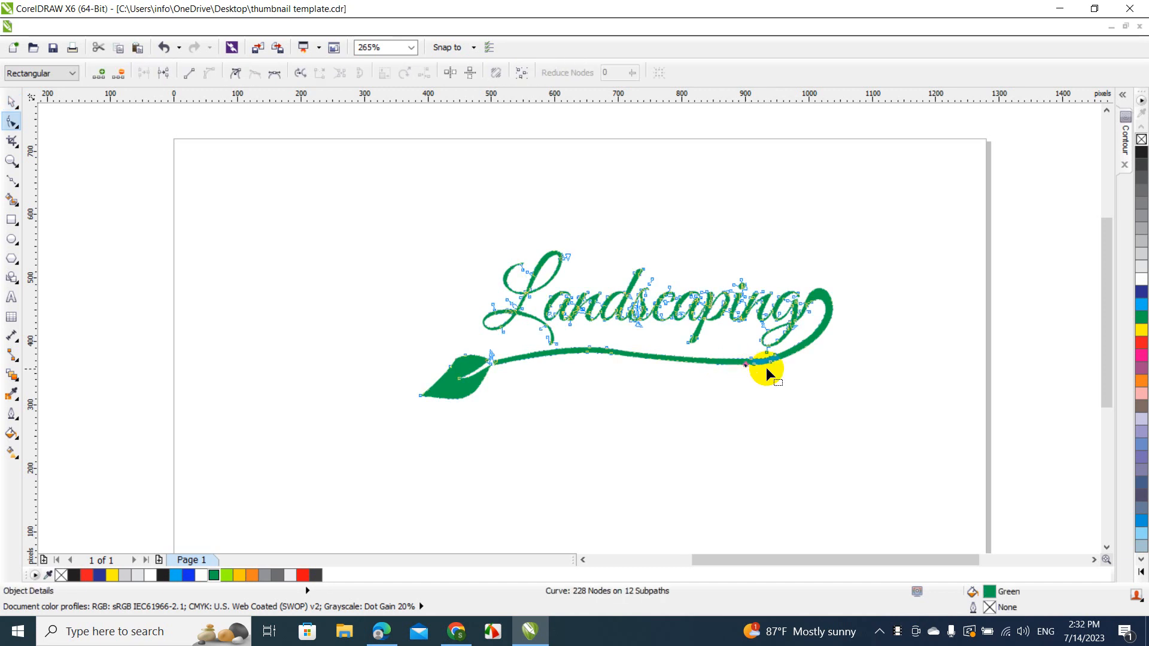
left_click(770, 363)
key("Delete")
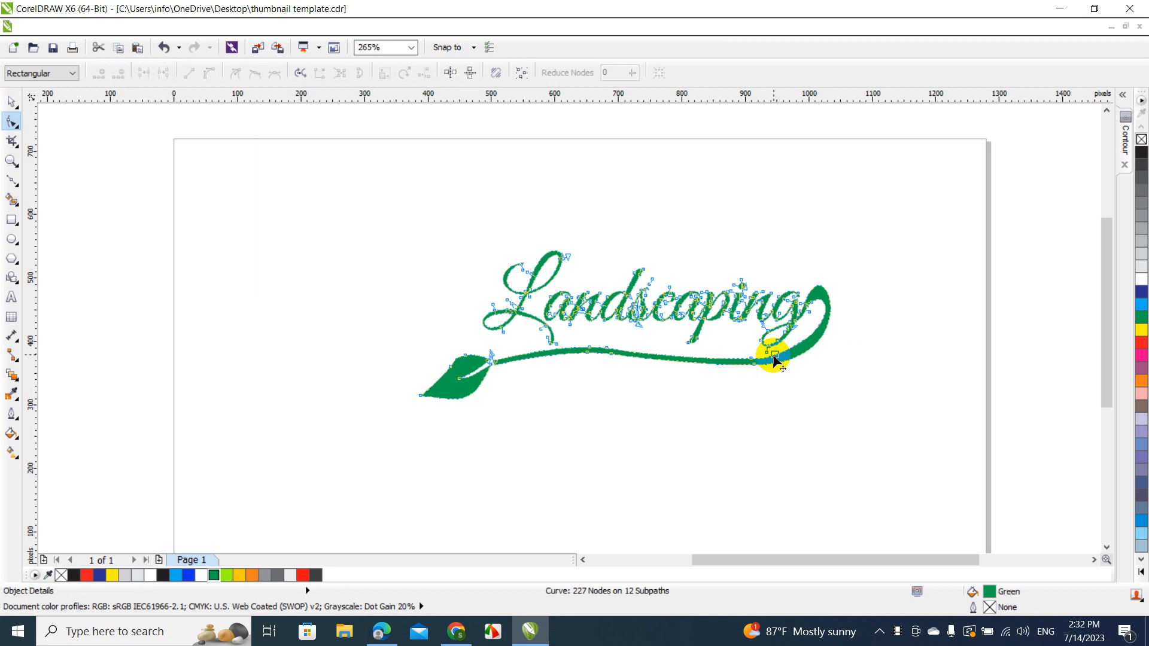
left_click(773, 360)
key("Delete")
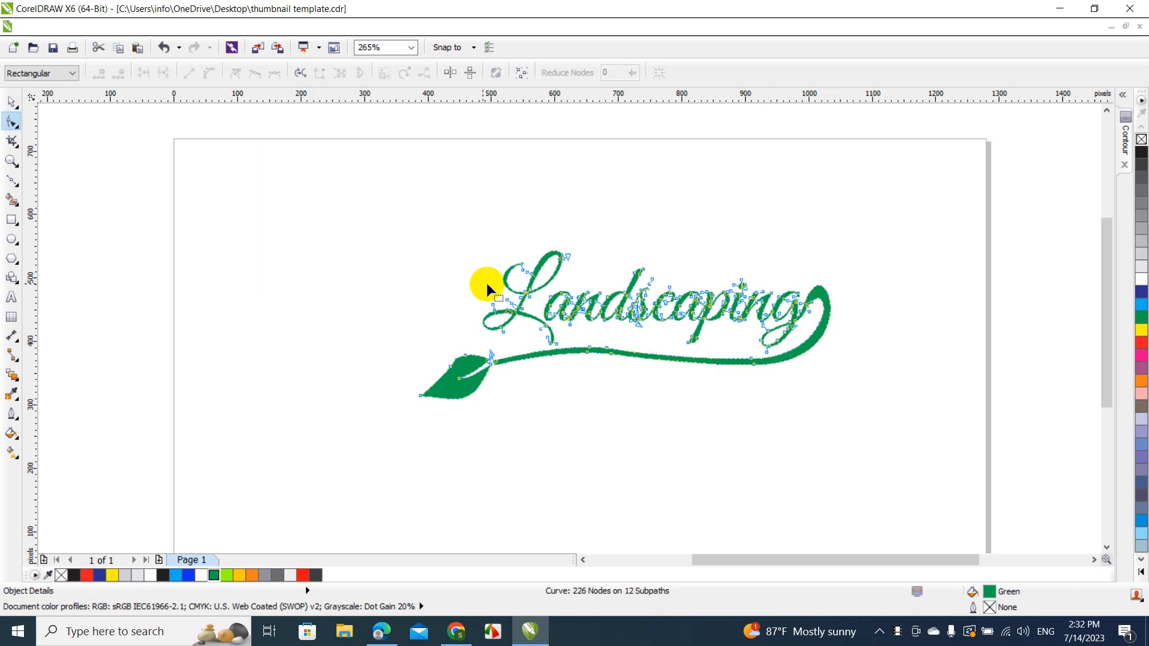
left_click(11, 107)
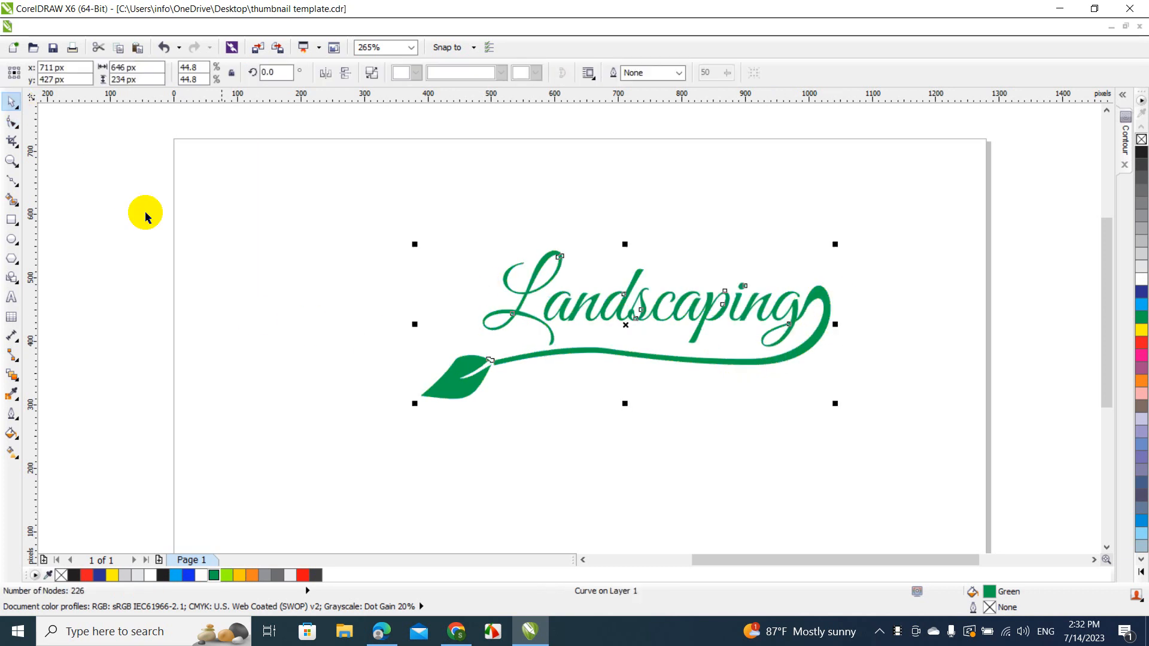
left_click(254, 315)
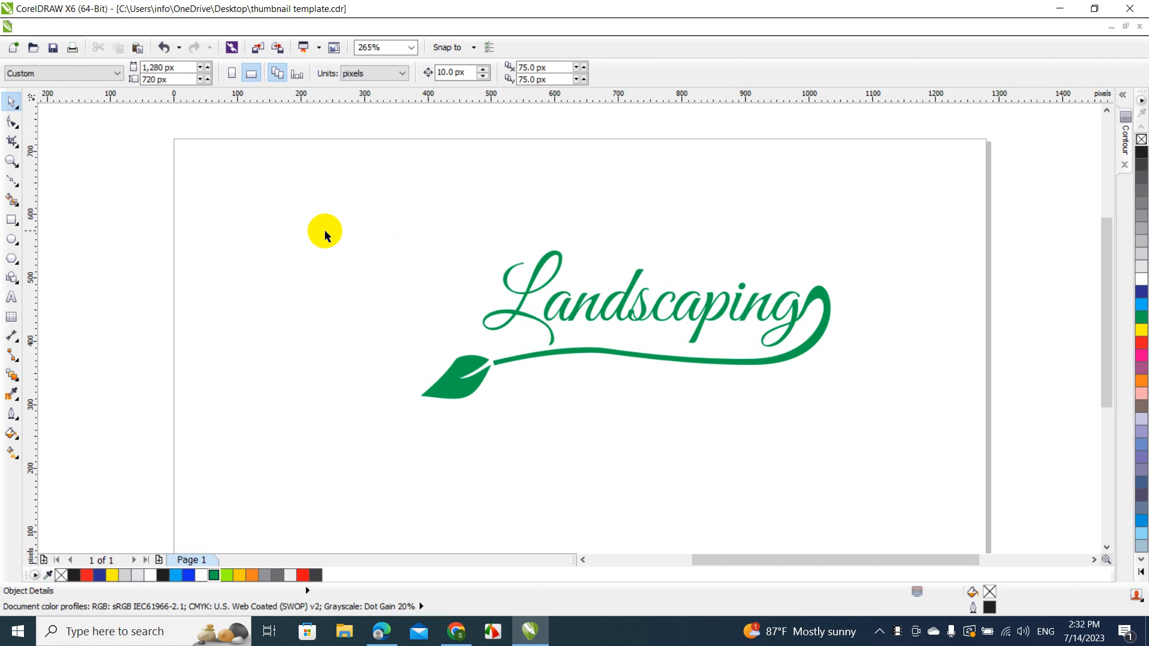
Rotate the whole design about 11.5 degrees counter-clockwise
left_click_drag(316, 215, 940, 466)
left_click(723, 306)
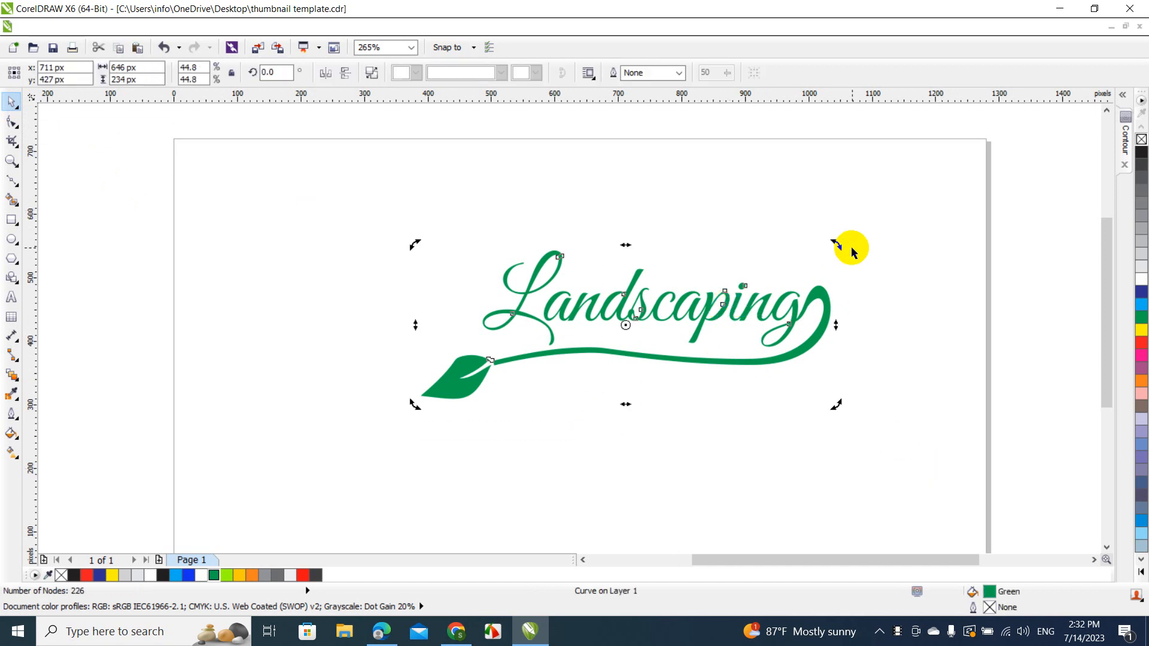
left_click_drag(836, 242, 810, 207)
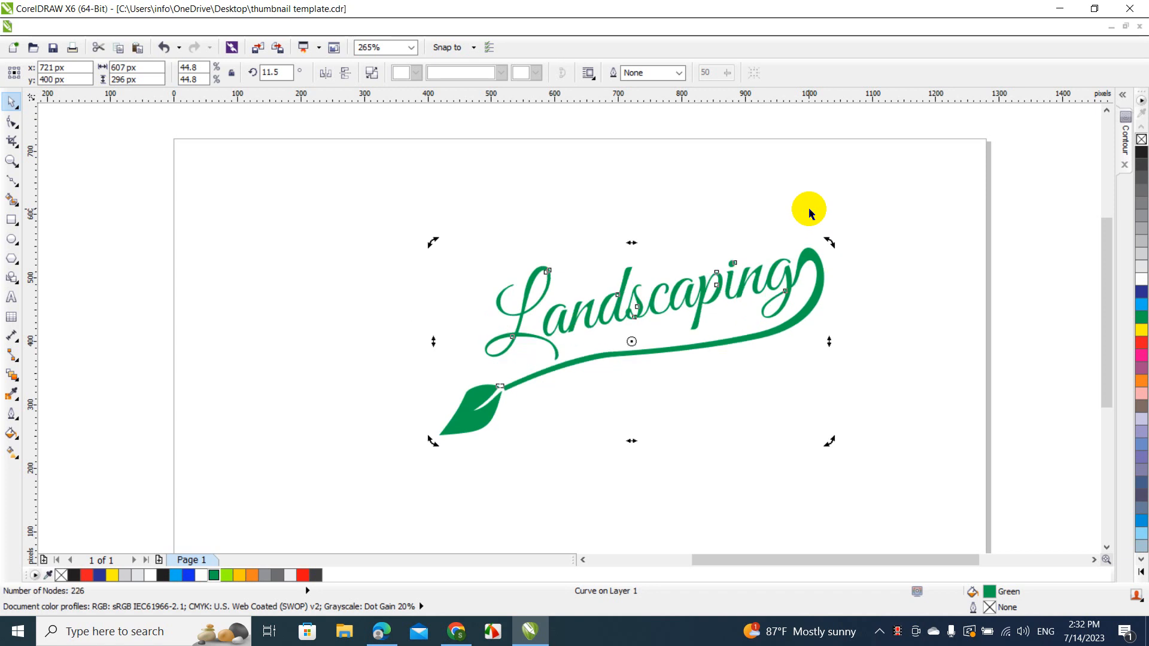
left_click(870, 261)
Undo the design's rotation and reselect the whole design
left_click_drag(421, 206, 624, 407)
key("ctrl+z")
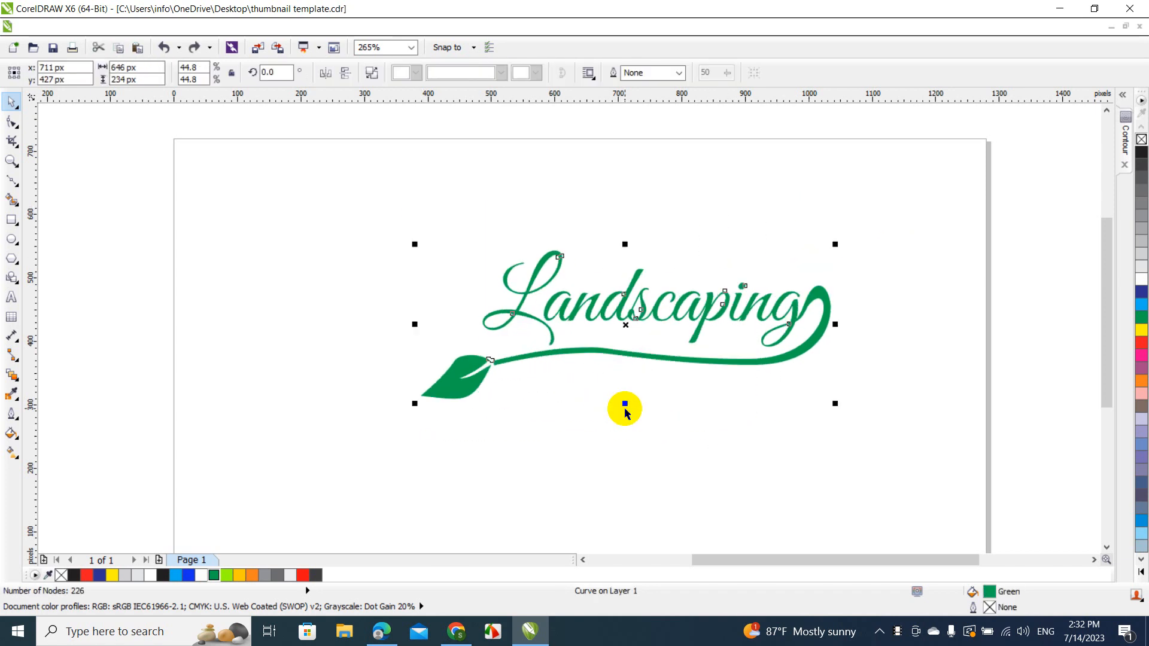
left_click(624, 409)
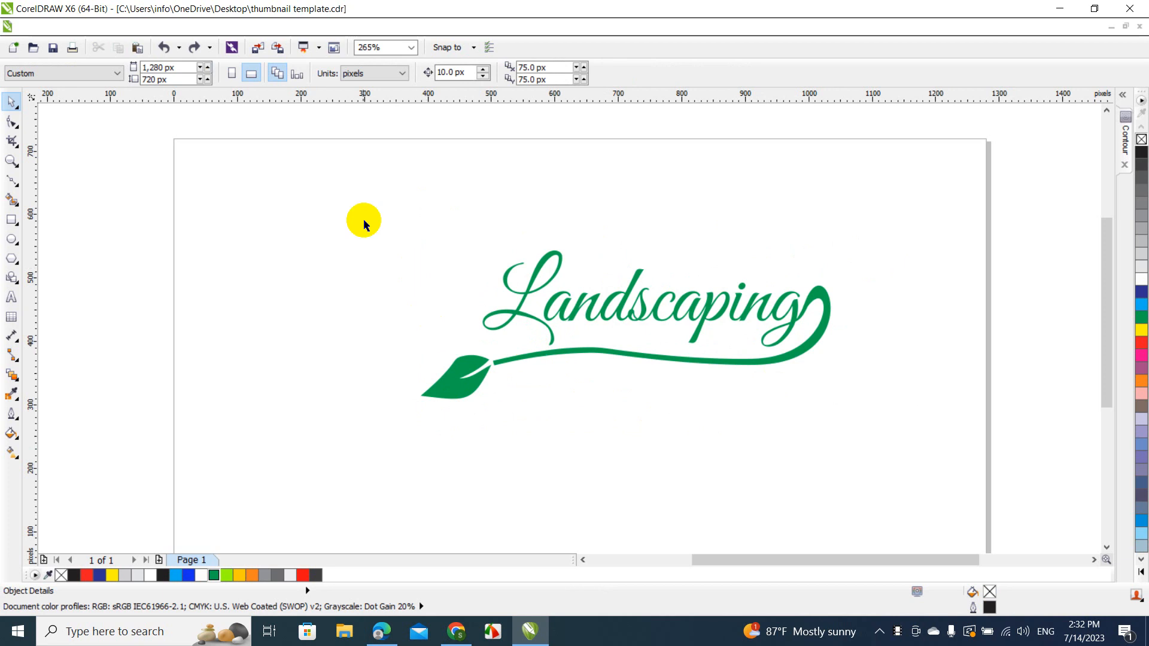
left_click_drag(310, 180, 888, 469)
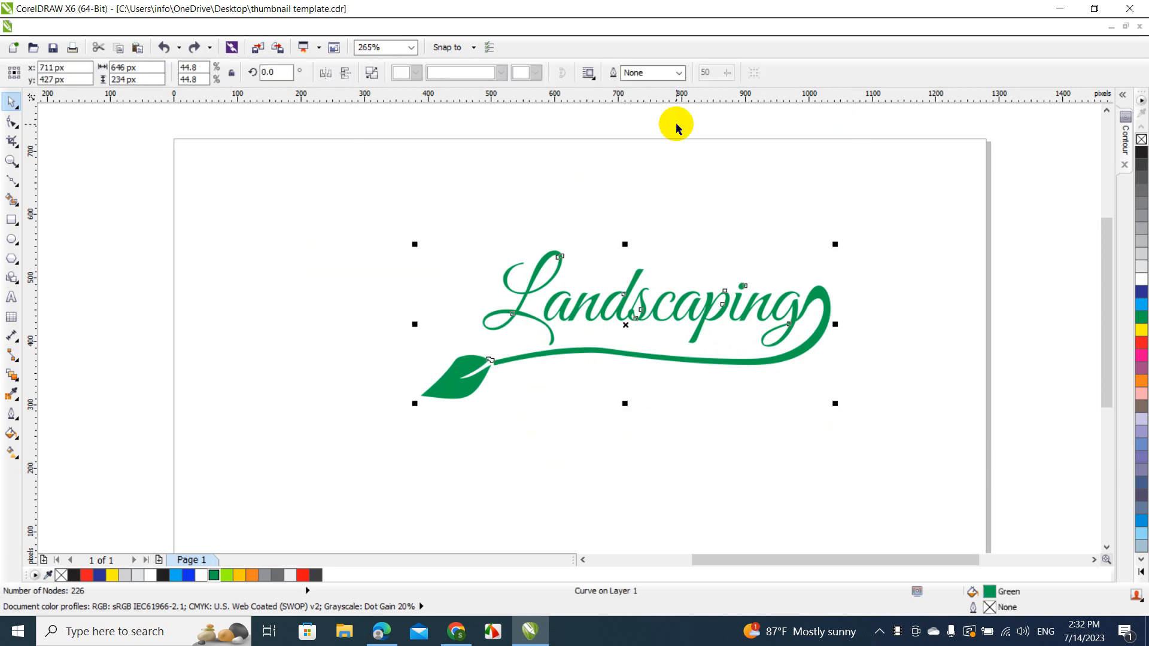
Scale the whole design up to about 138.4% and move it off the page, centering it near (-1,959, 217) px
left_click_drag(413, 243, 165, 129)
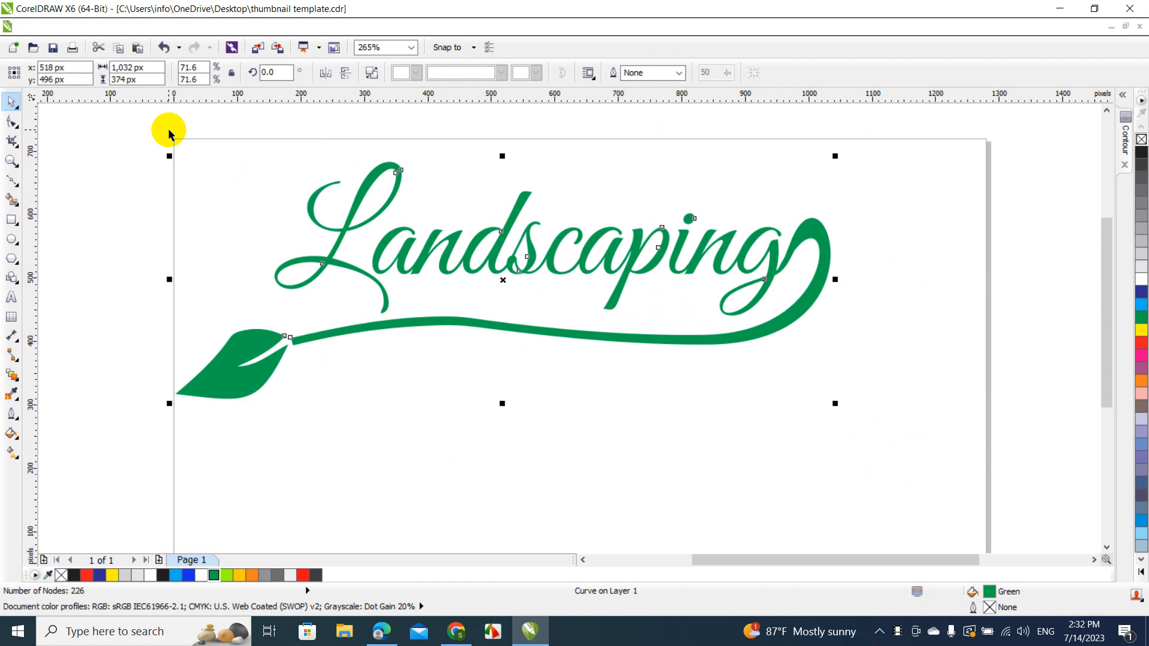
left_click(411, 48)
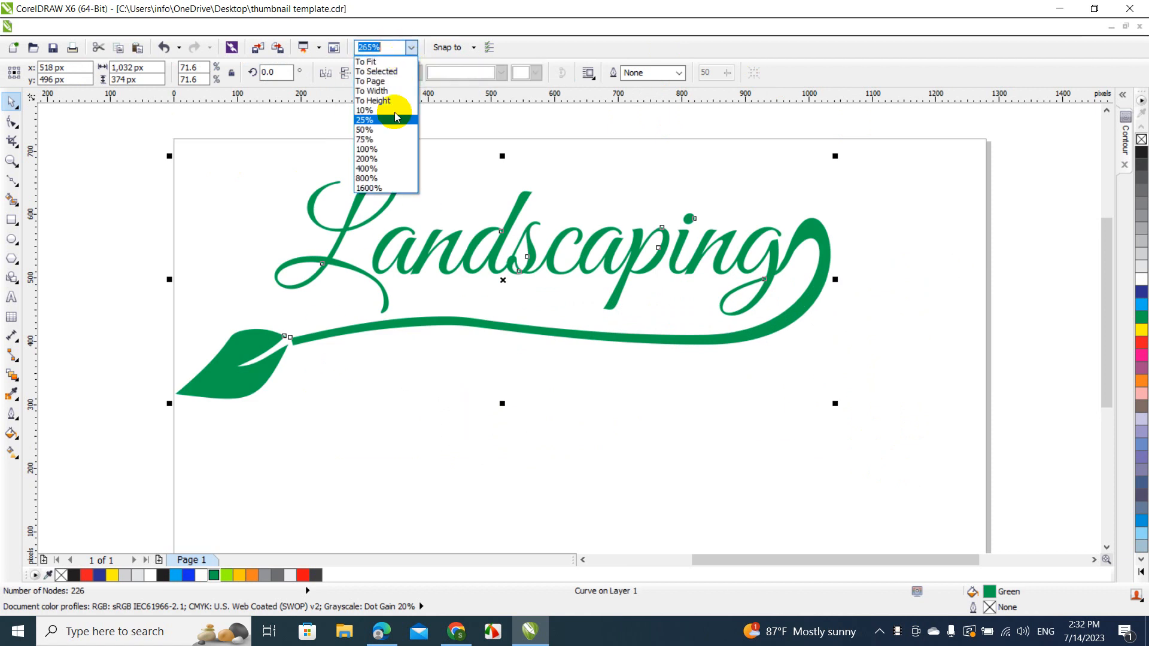
left_click(386, 130)
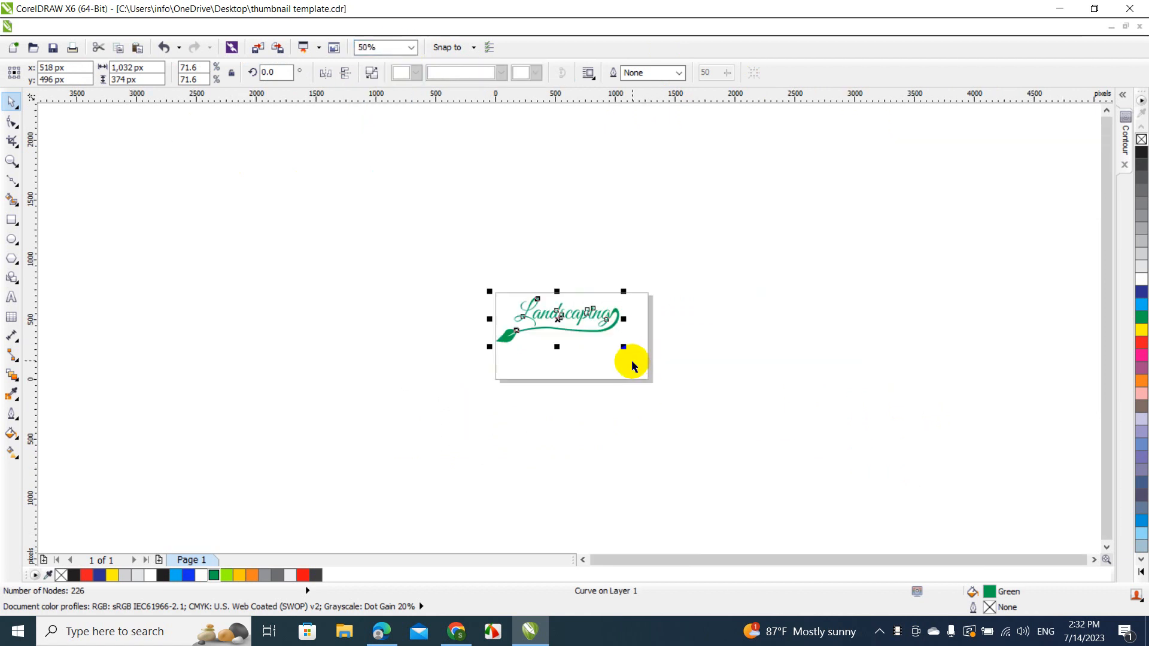
left_click_drag(622, 346, 659, 361)
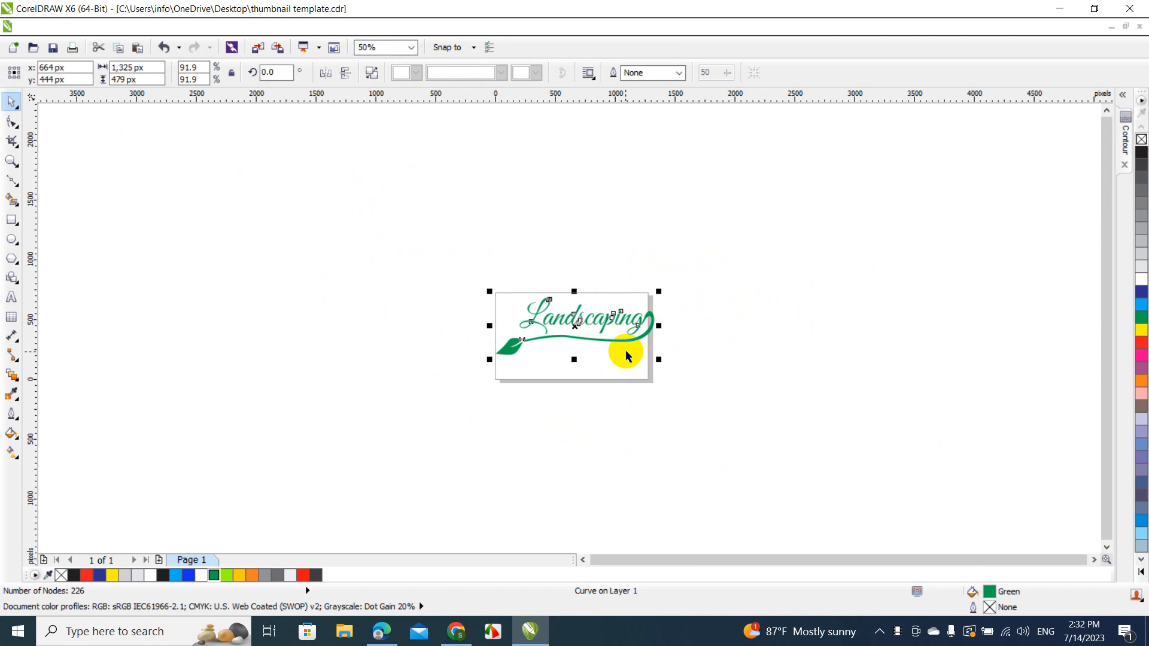
left_click_drag(489, 361, 408, 438)
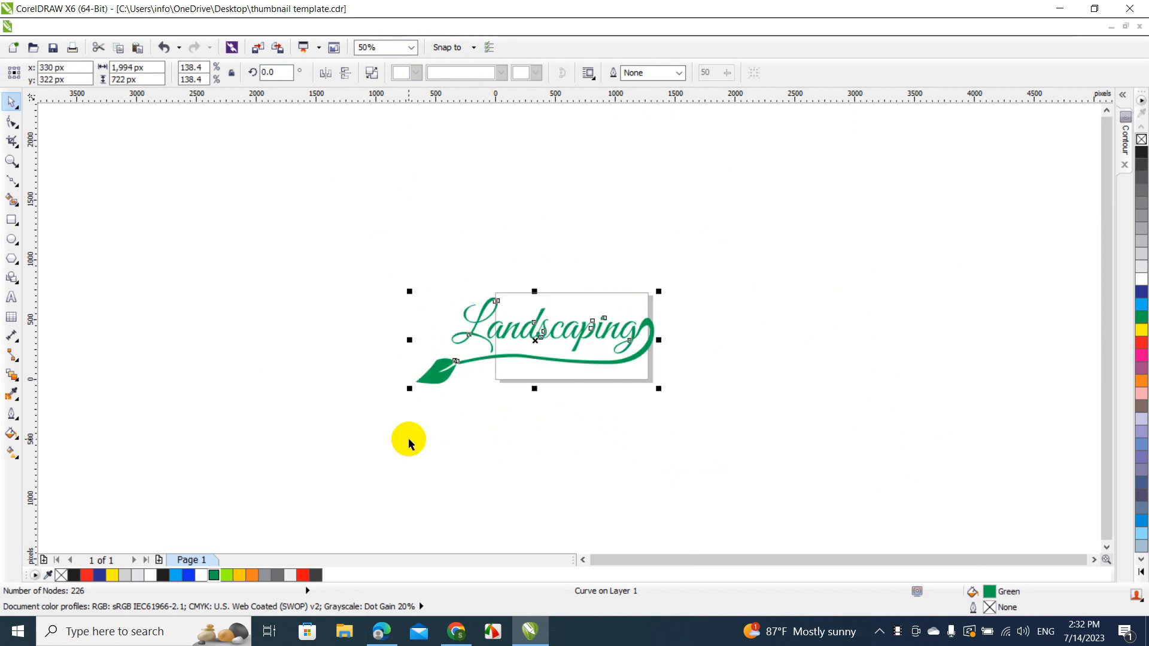
left_click_drag(536, 334, 263, 347)
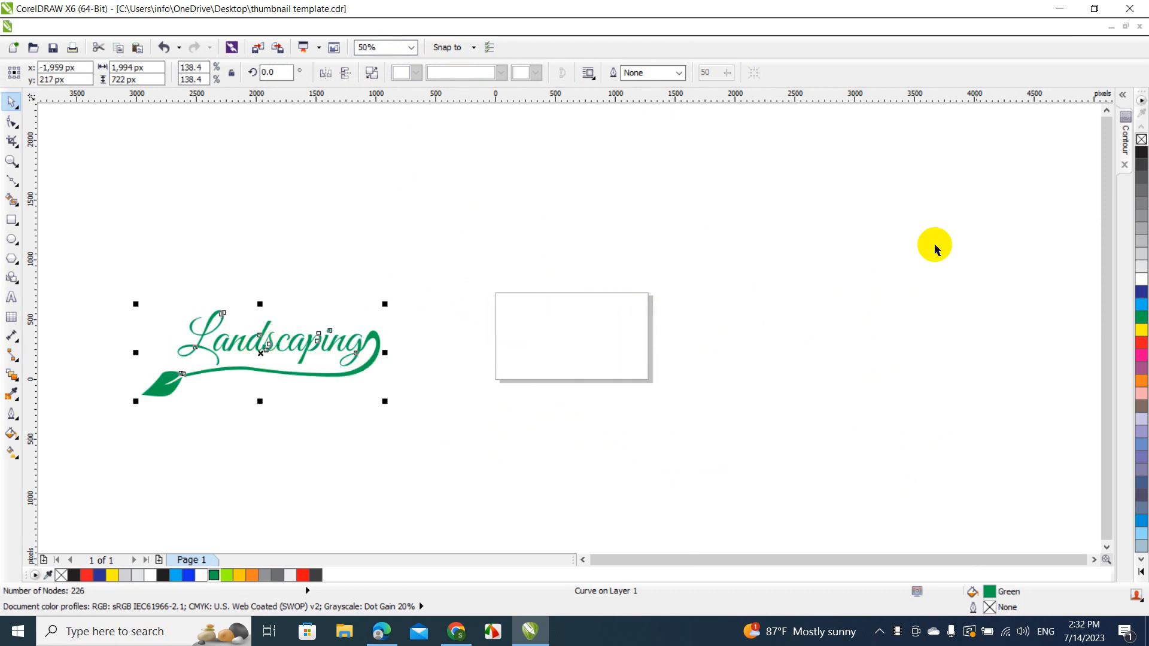
Reopen the Contour docker and choose an outside contour for the whole design
left_click(1125, 166)
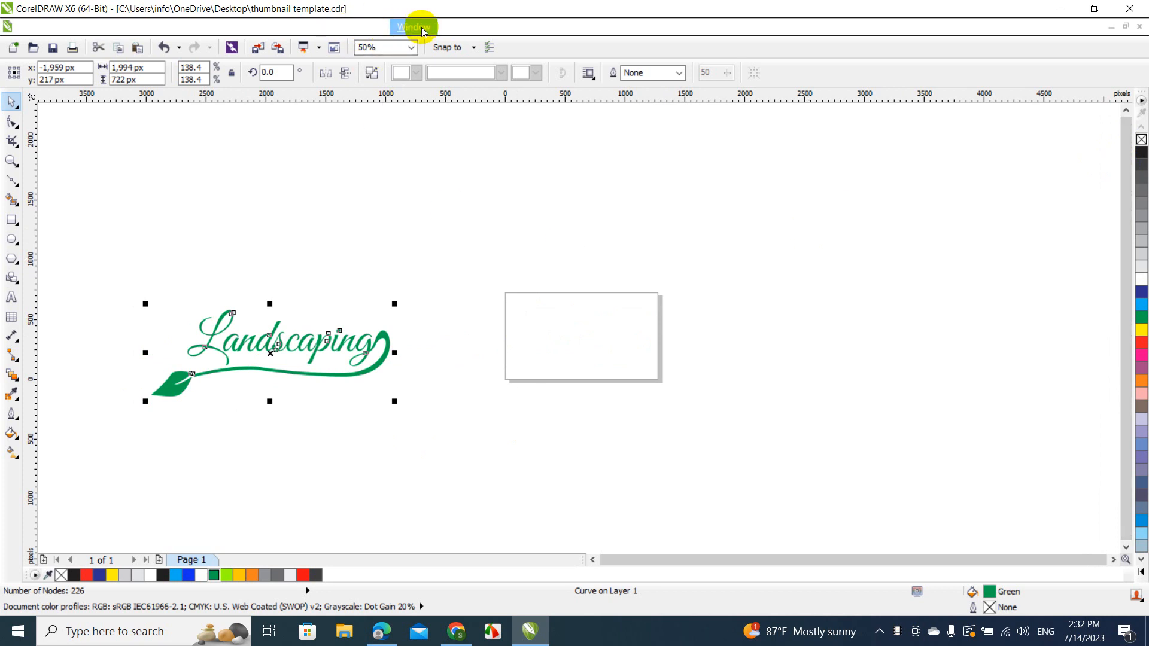
left_click(422, 27)
mouse_move(466, 193)
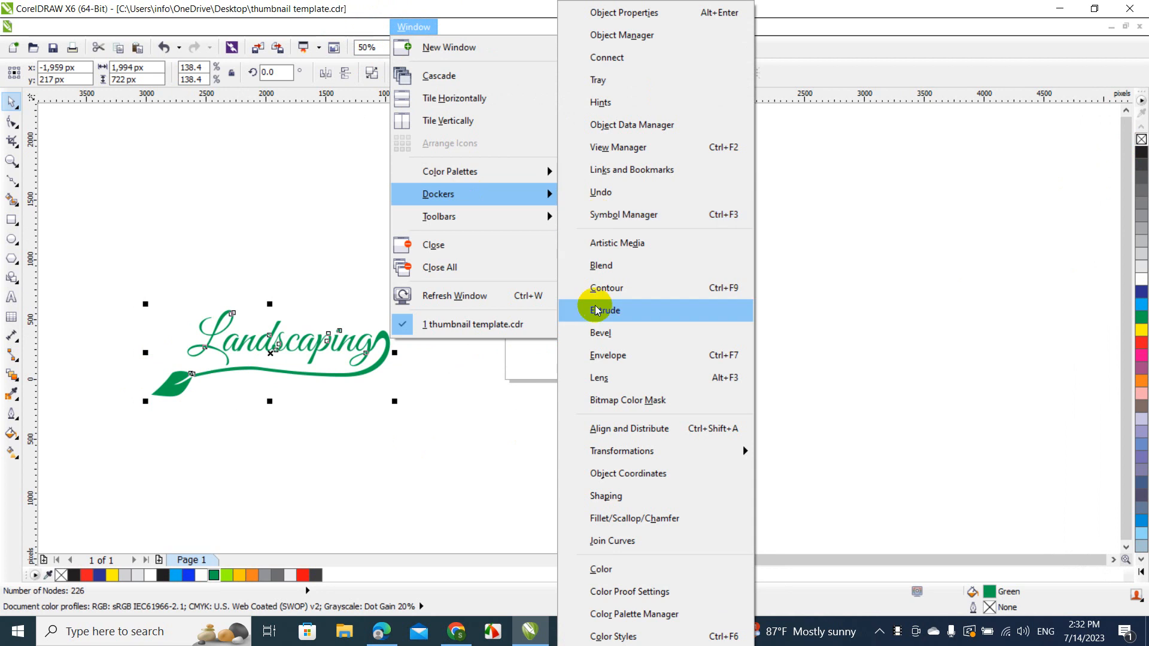
left_click(599, 288)
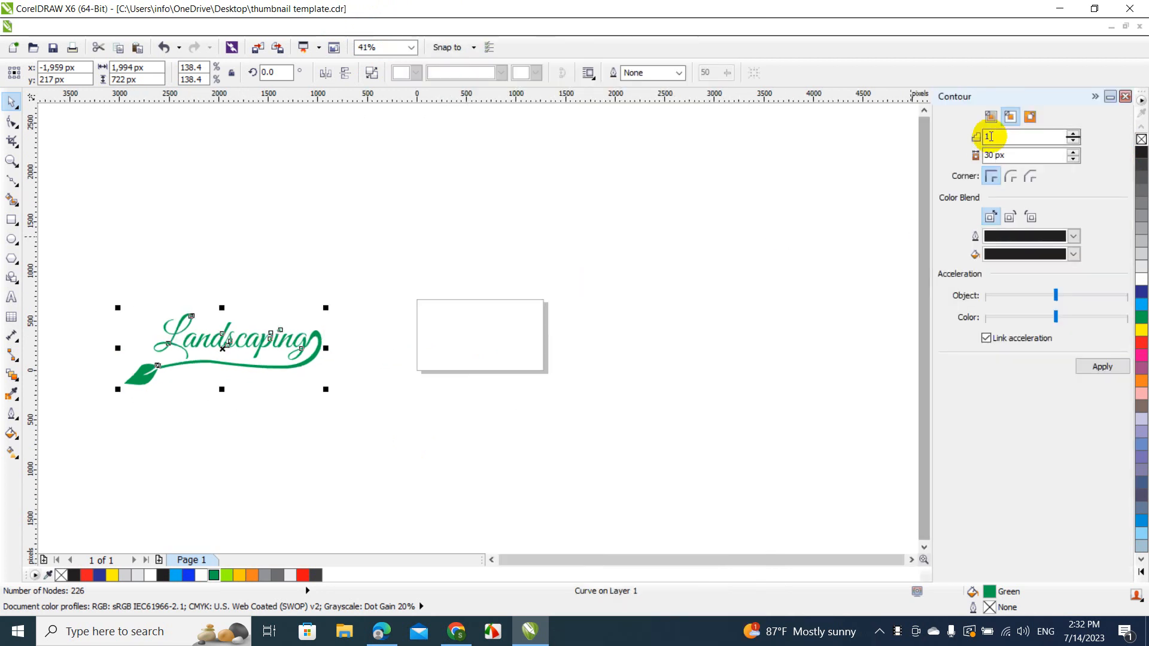
left_click(1031, 118)
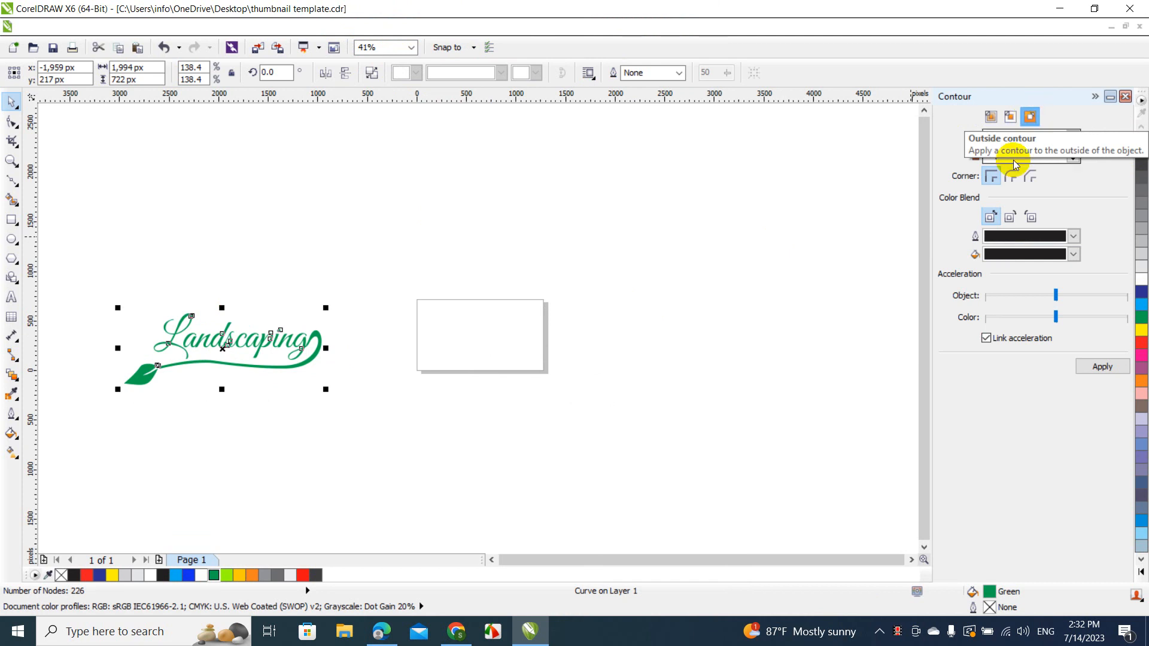
Apply a one-step outside contour with a 16 px offset to the whole design and collapse the docker
left_click(1076, 160)
left_click(1077, 160)
left_click(1077, 160)
left_click(1077, 160)
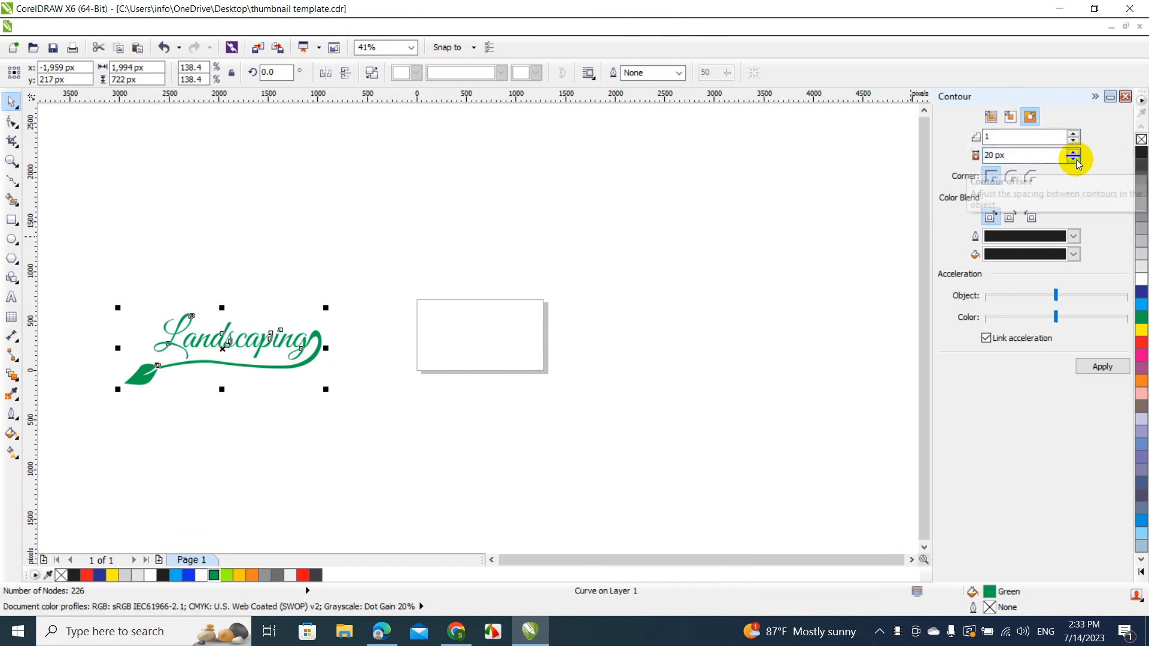
left_click(1076, 160)
left_click(1076, 160)
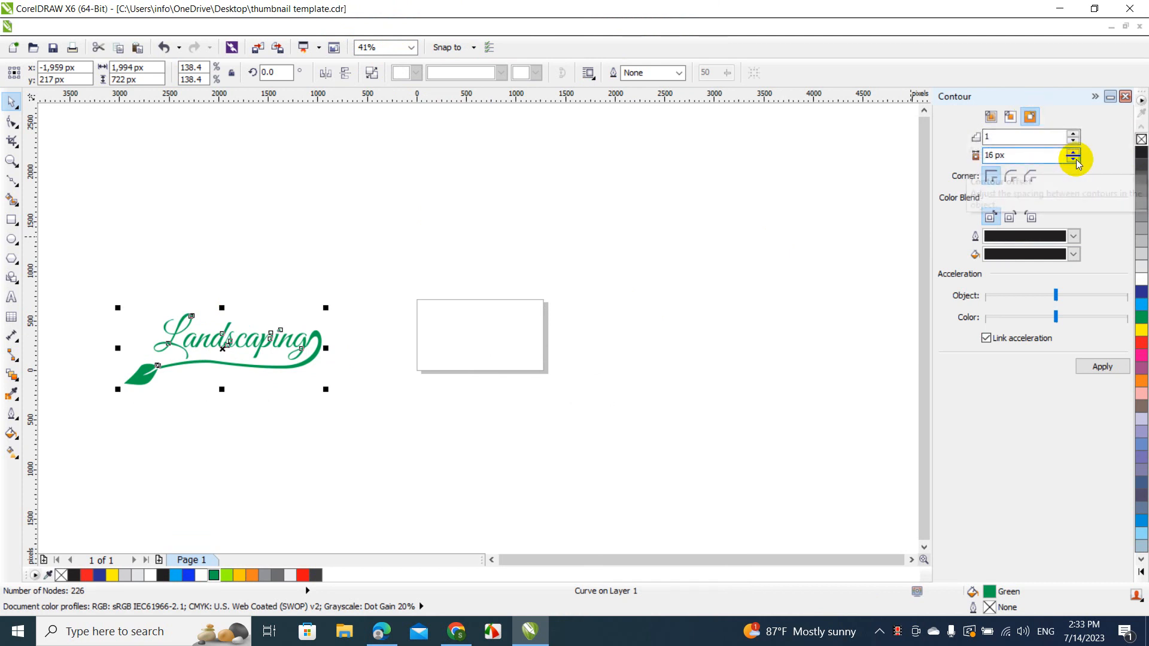
left_click(1107, 372)
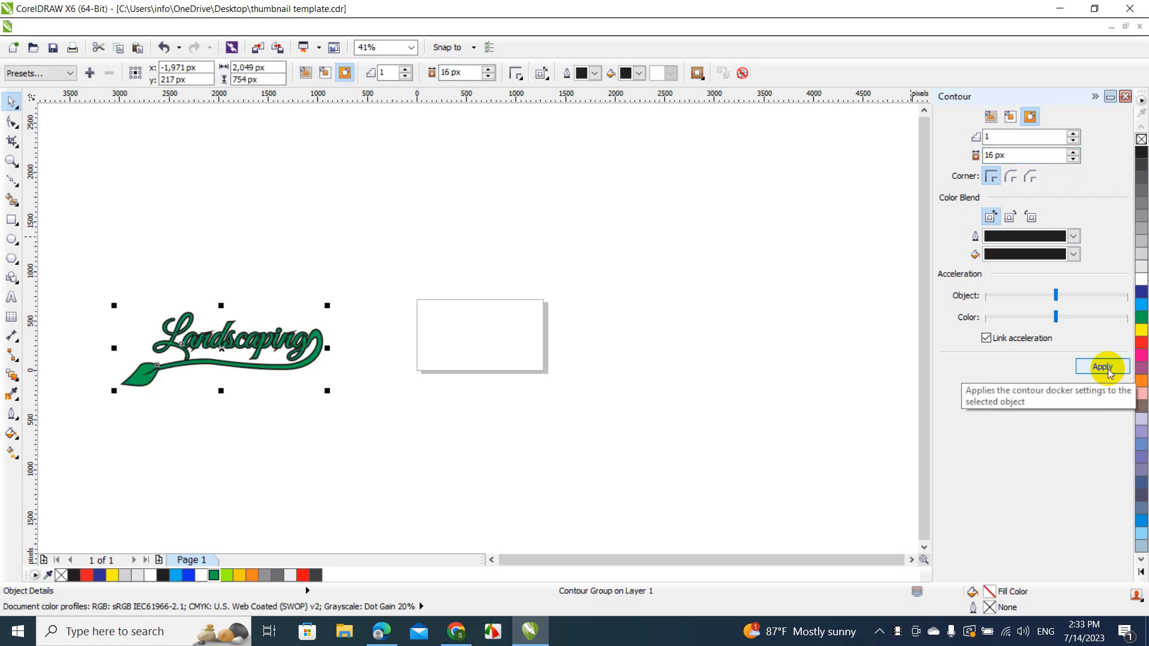
left_click(1095, 97)
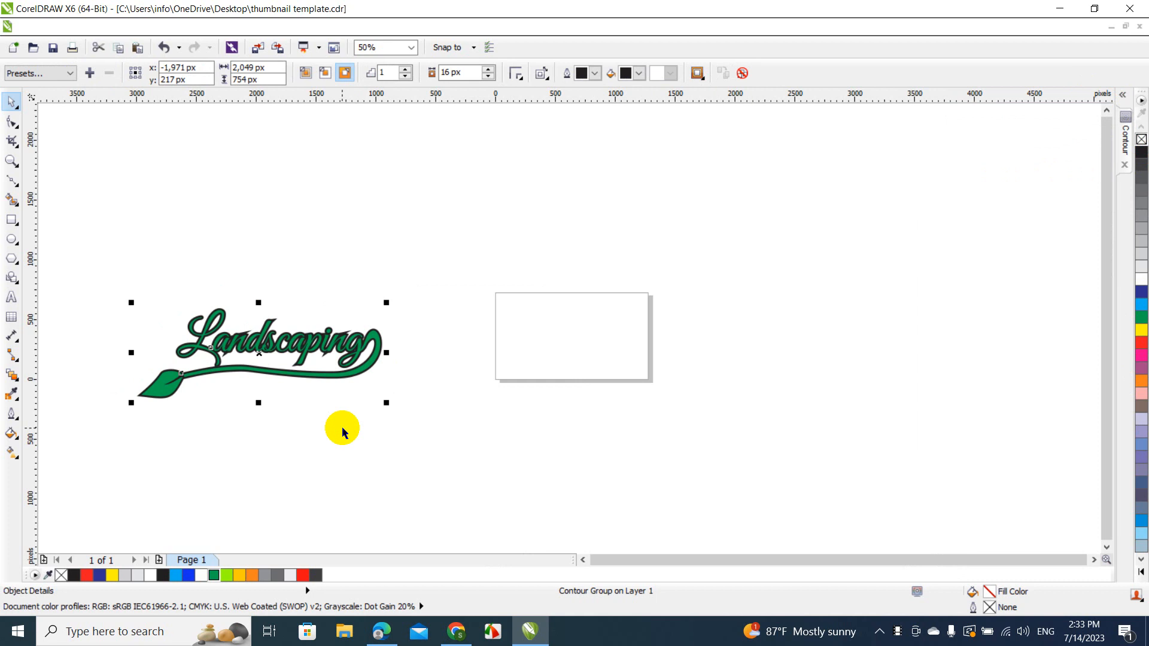
Undo the contour and apply a one-step outside contour with a 12 px offset to the design instead
key("ctrl+z")
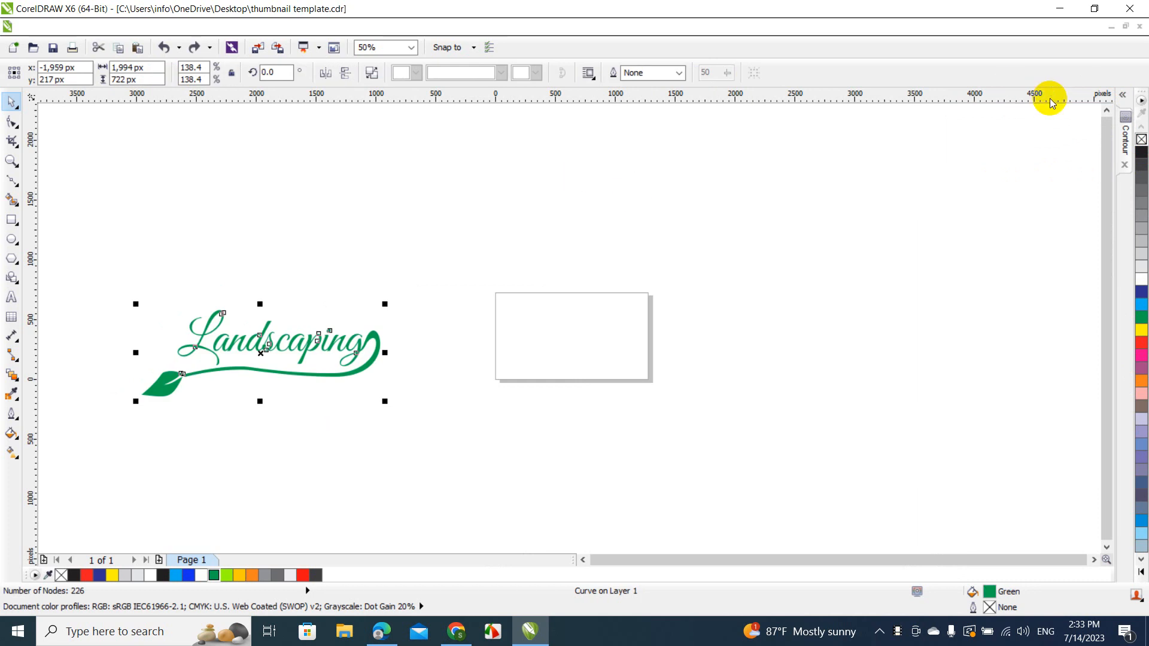
left_click(1125, 141)
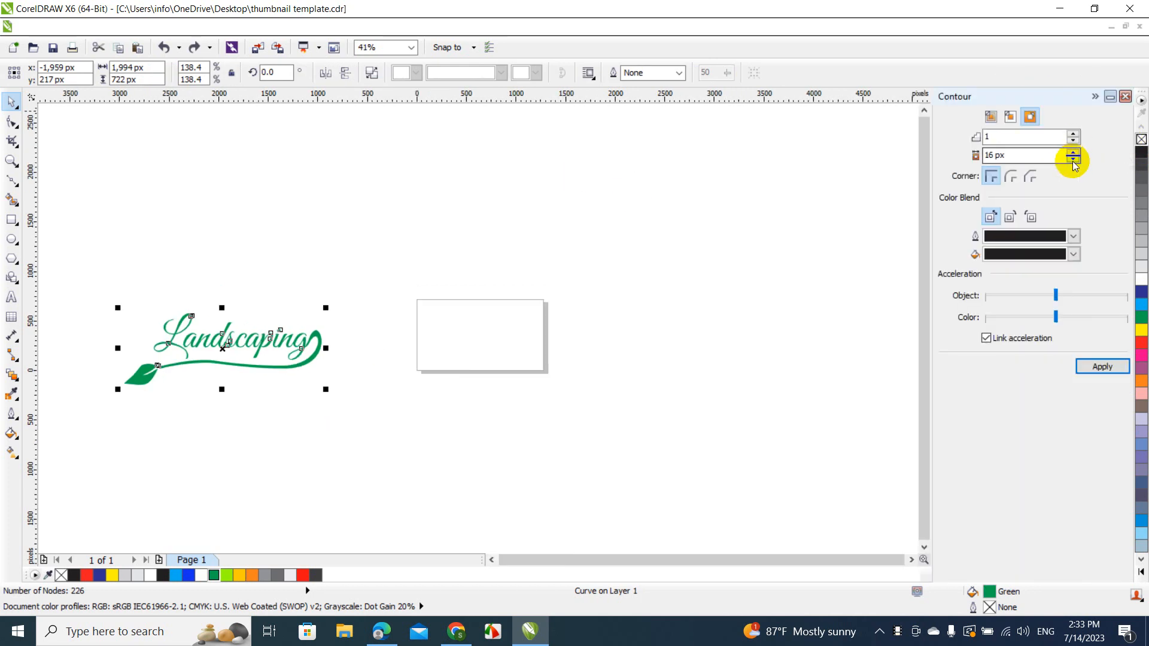
left_click(1077, 161)
left_click(1077, 160)
left_click(1077, 161)
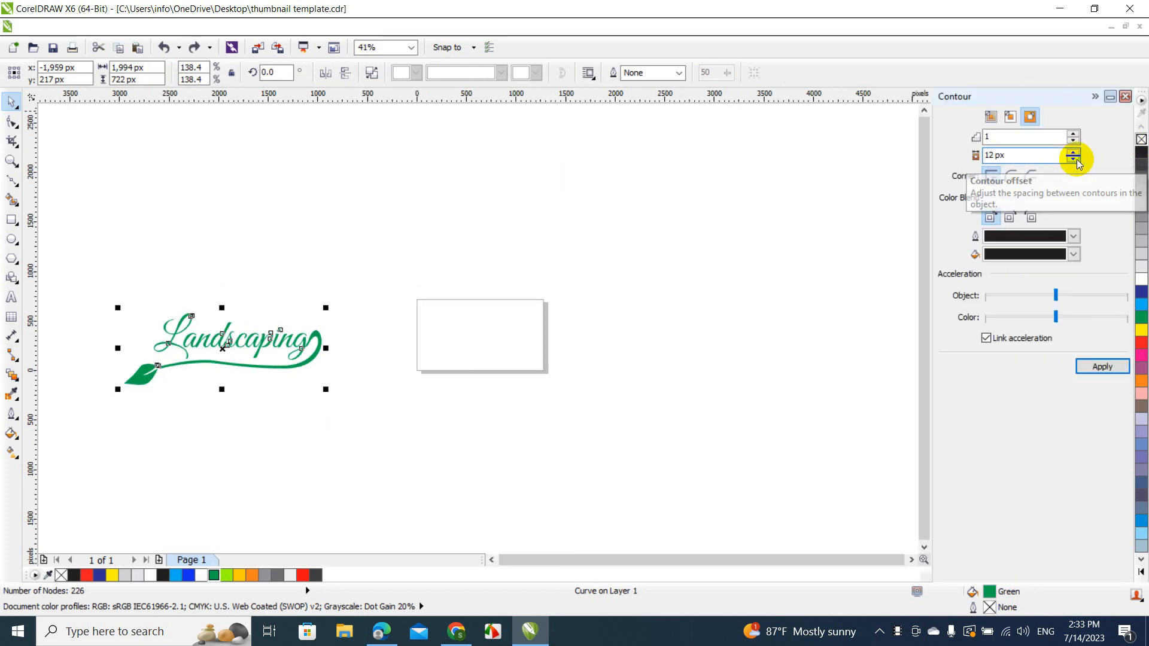
left_click(1077, 160)
left_click(1103, 367)
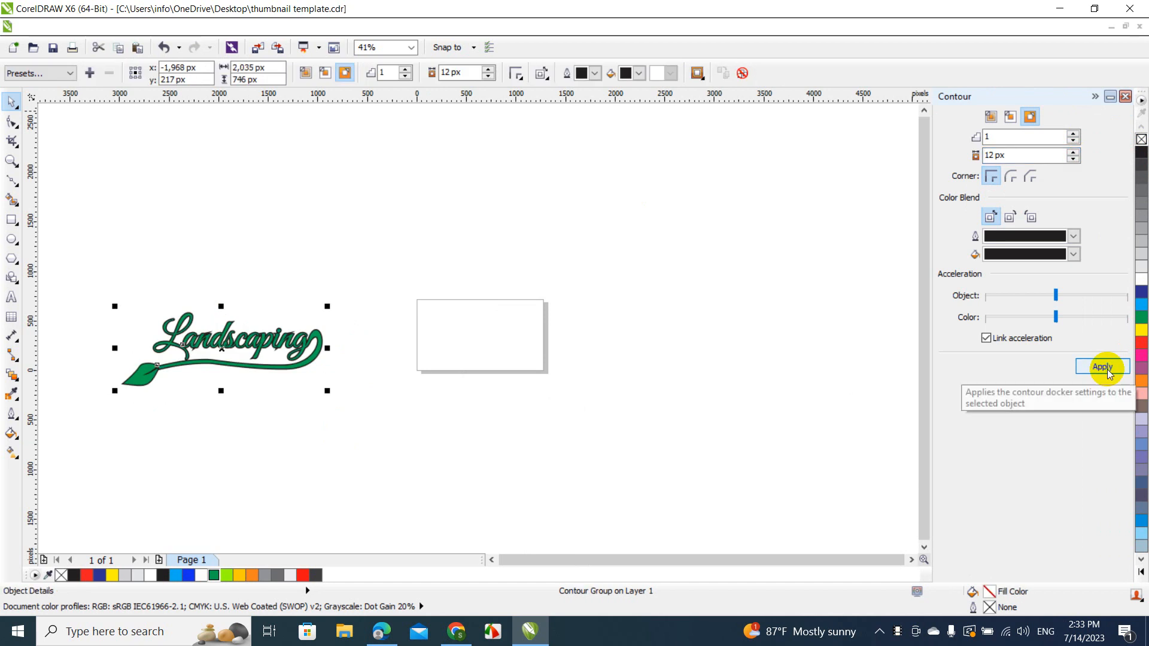
left_click(1096, 96)
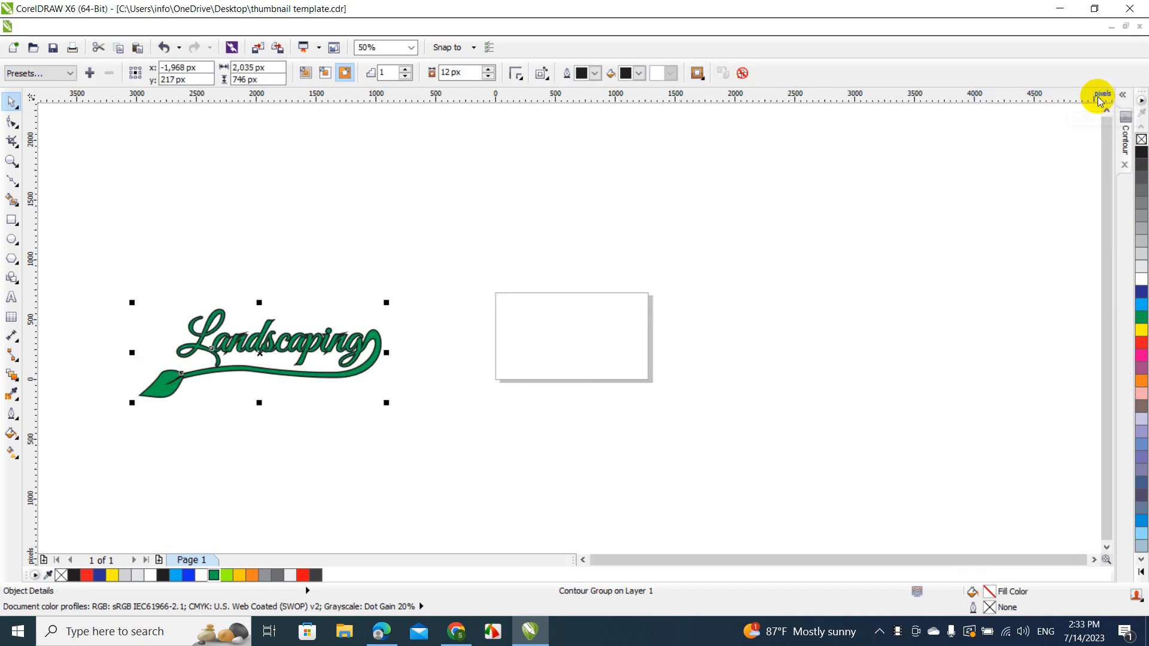
Break the contour group apart to separate the black outline from the green lettering, and clear the selection
left_click(413, 49)
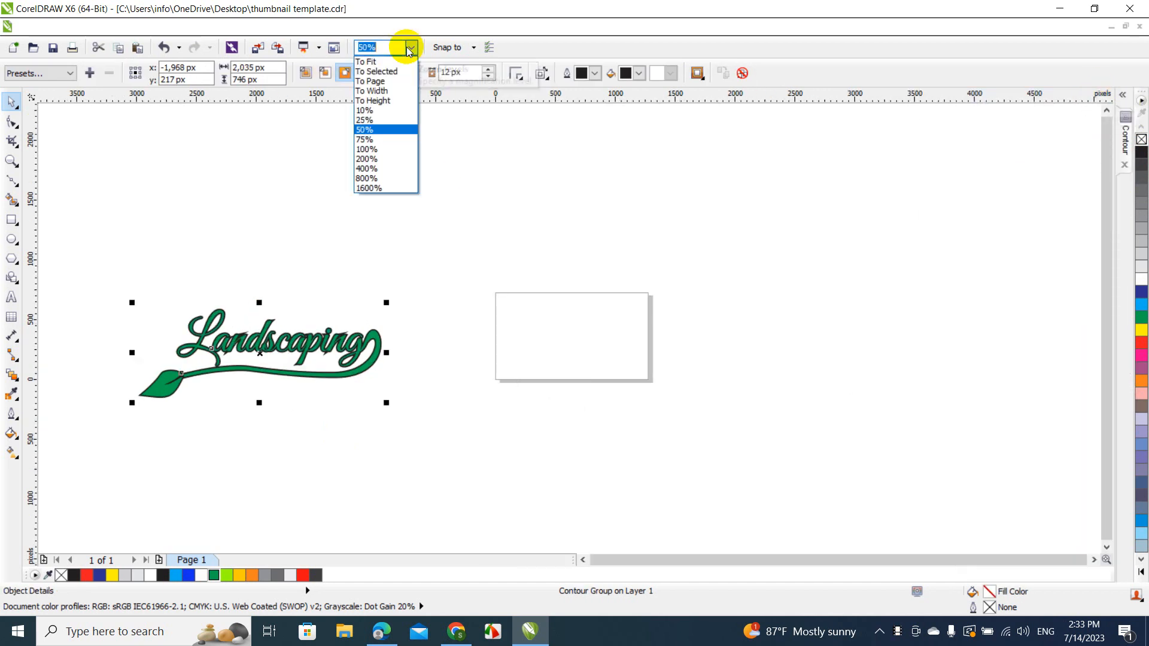
left_click(390, 60)
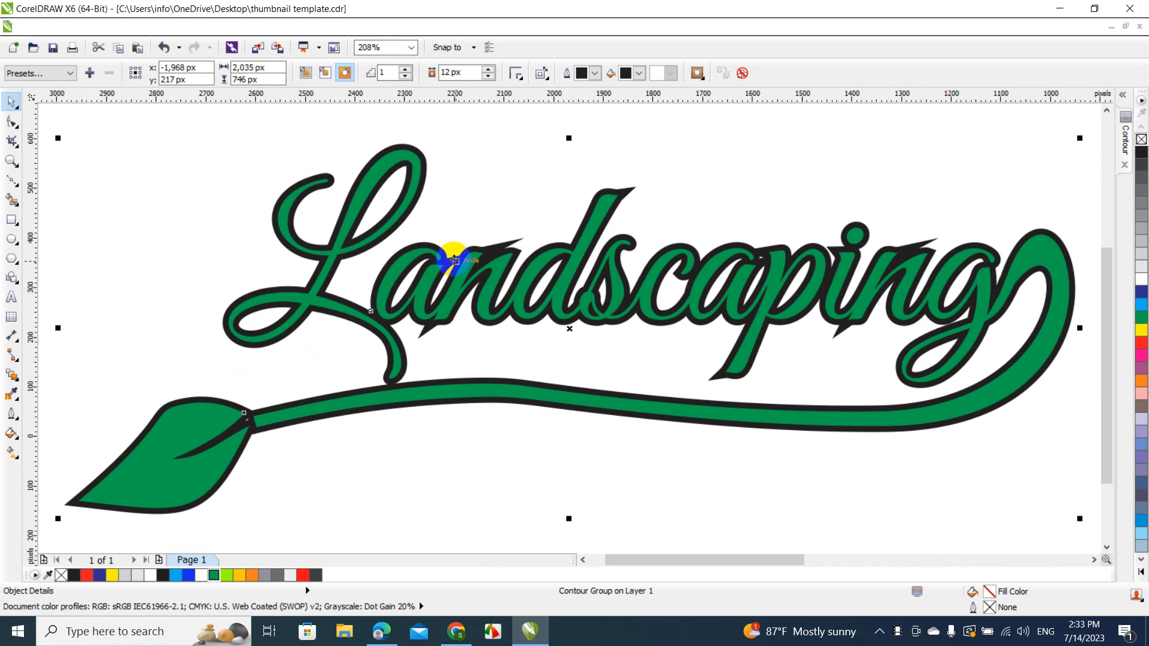
left_click(513, 192)
left_click(501, 248)
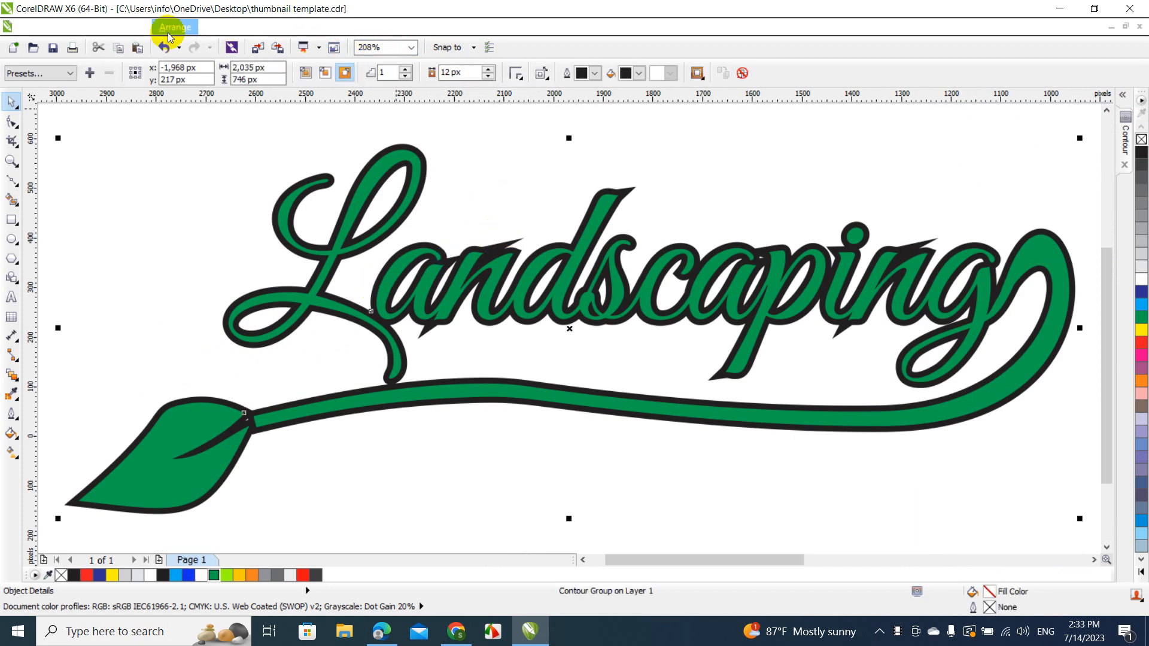
left_click(170, 30)
left_click(234, 241)
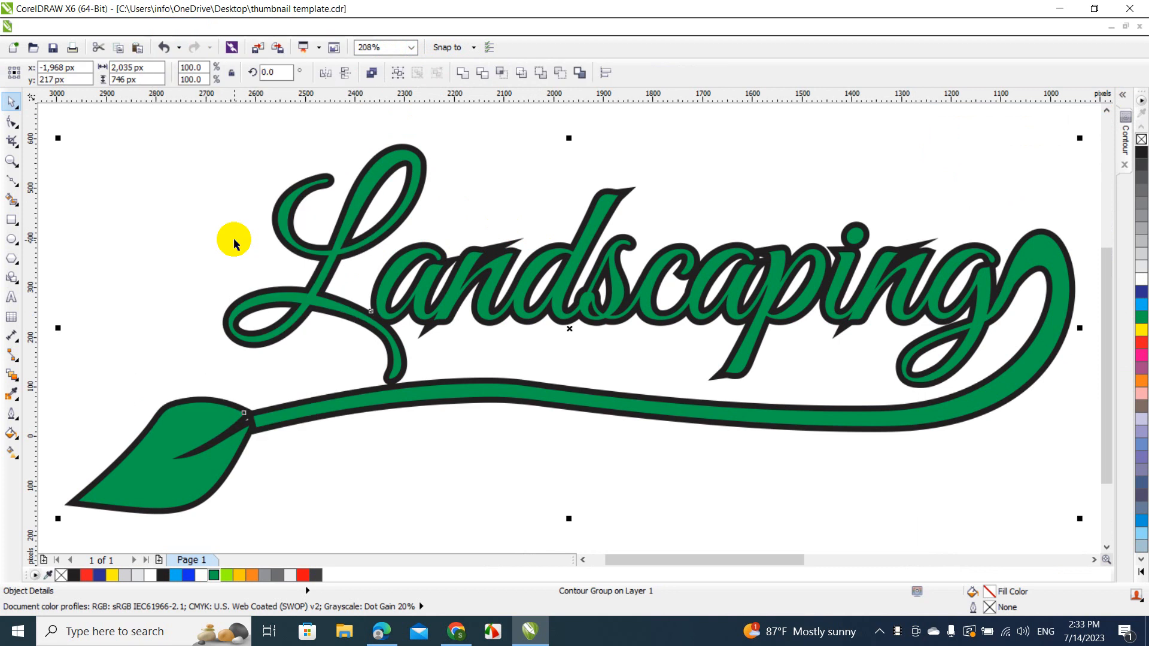
left_click(479, 192)
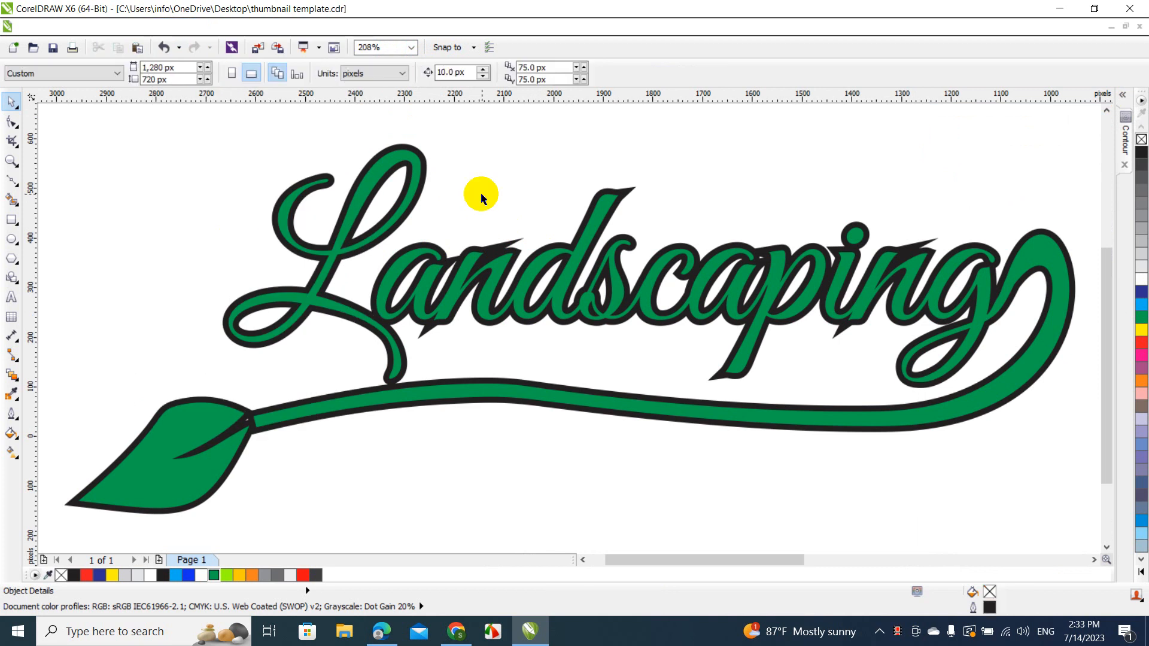
Delete the four pointed spike nodes on the black outline at the upper right and base of both letters n
key("F10")
left_click(521, 244)
left_click(525, 236)
key("Delete")
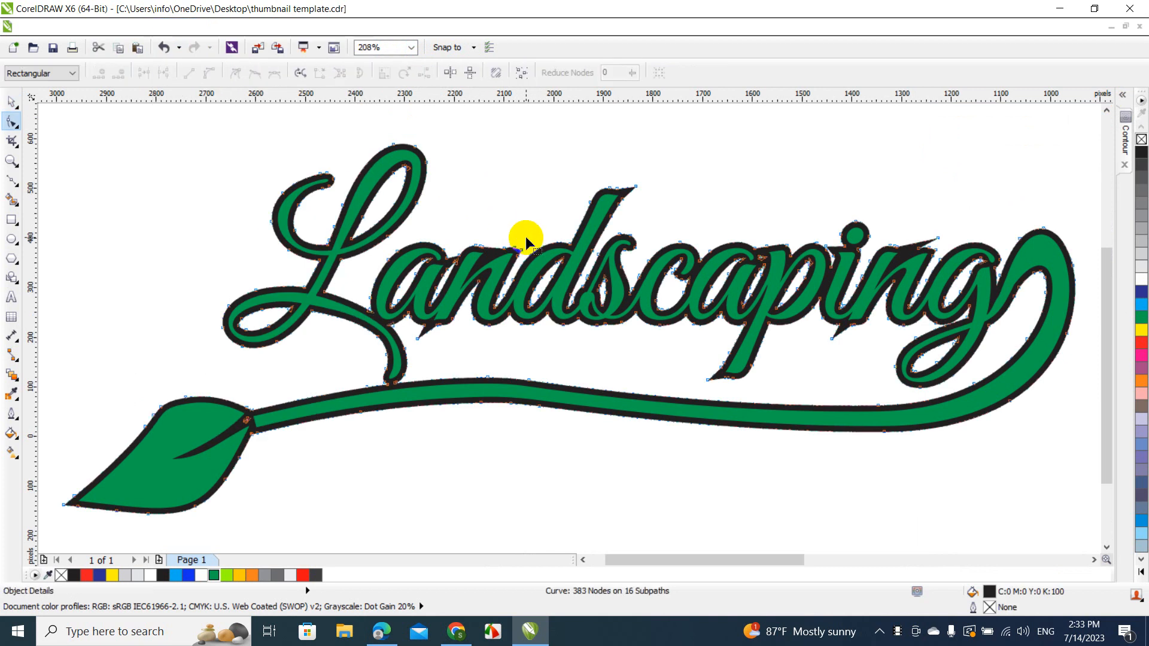
left_click(418, 340)
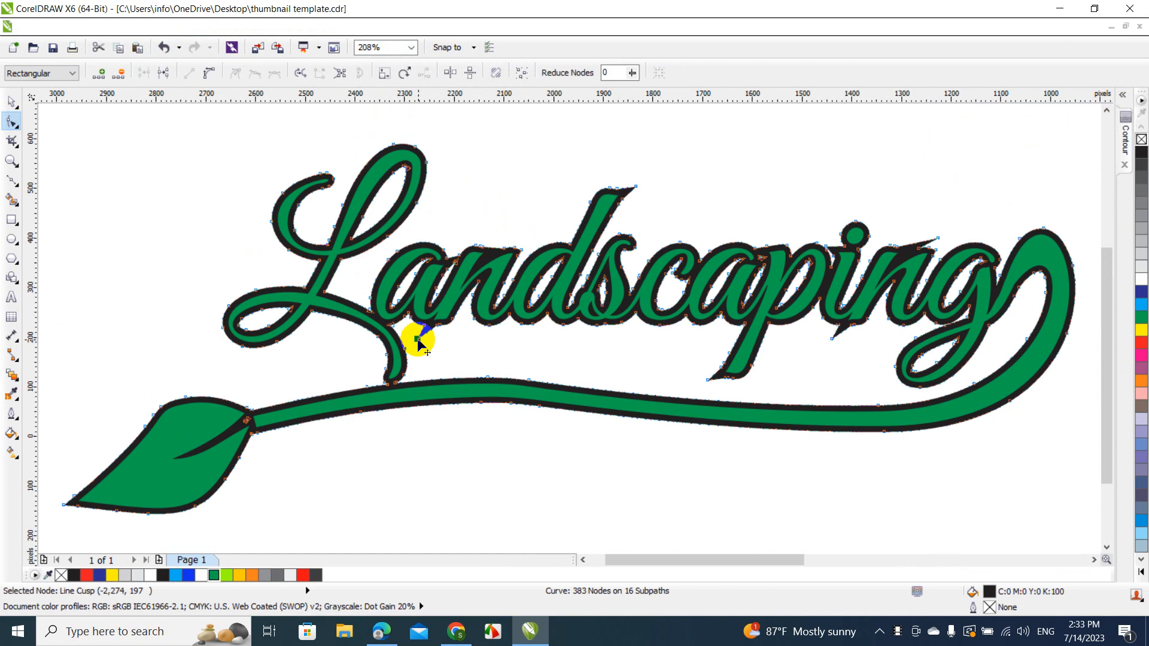
key("Delete")
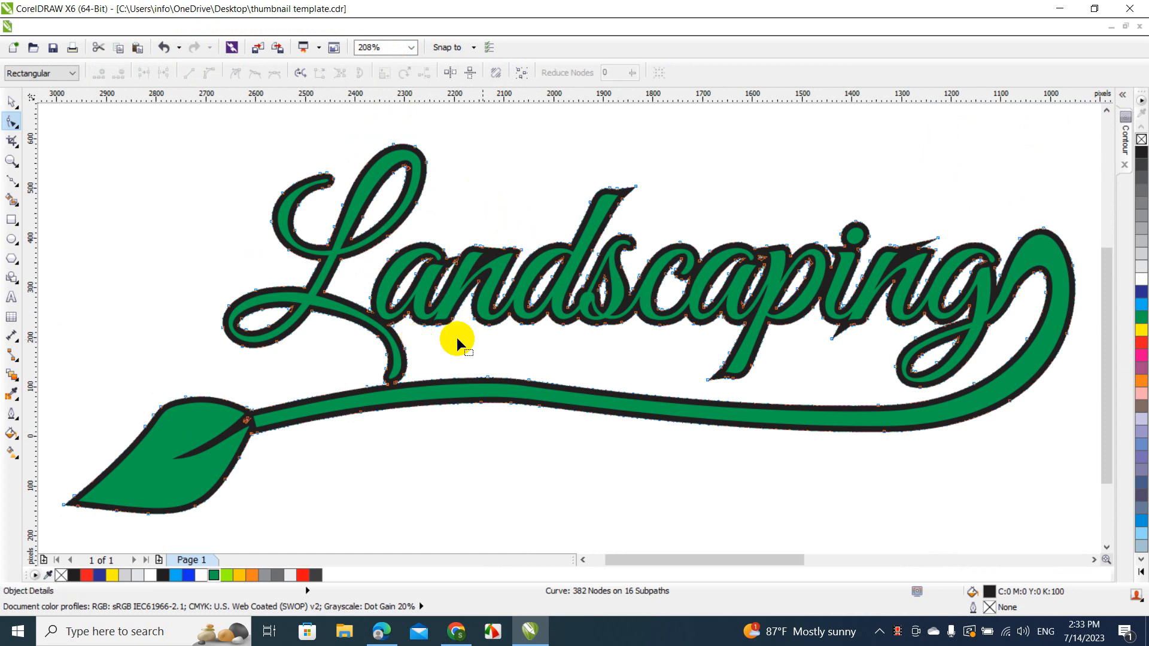
left_click(832, 339)
key("Delete")
left_click(939, 237)
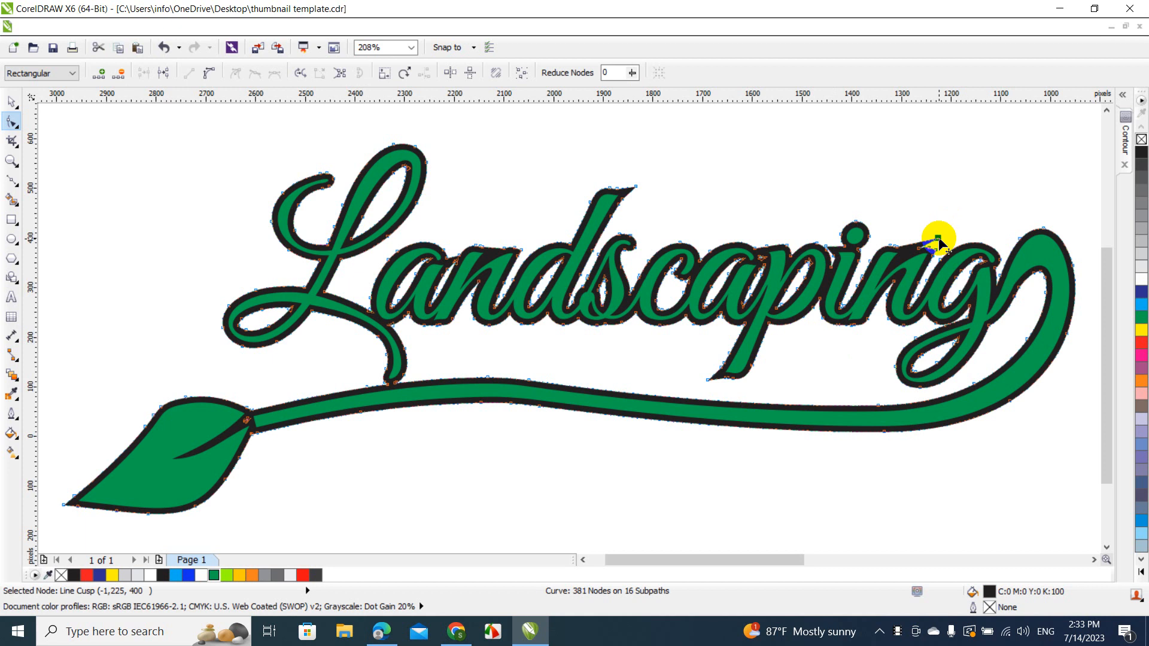
key("Delete")
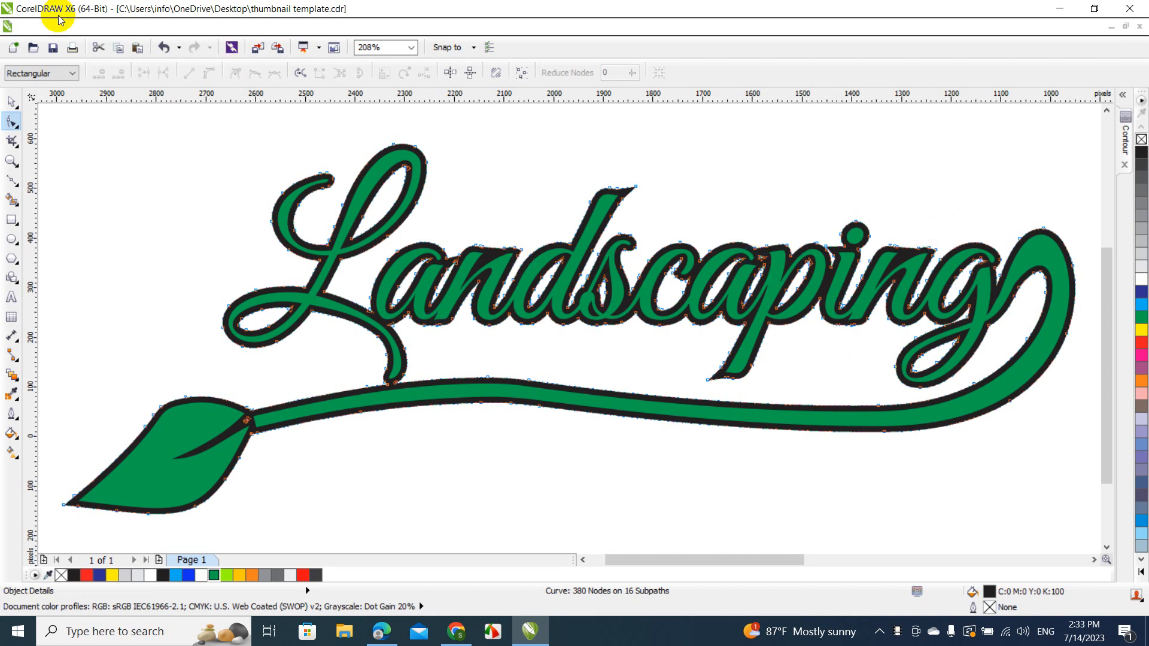
Fill the green lettering and leaf curve with bright lime green, and clear the selection
left_click(12, 103)
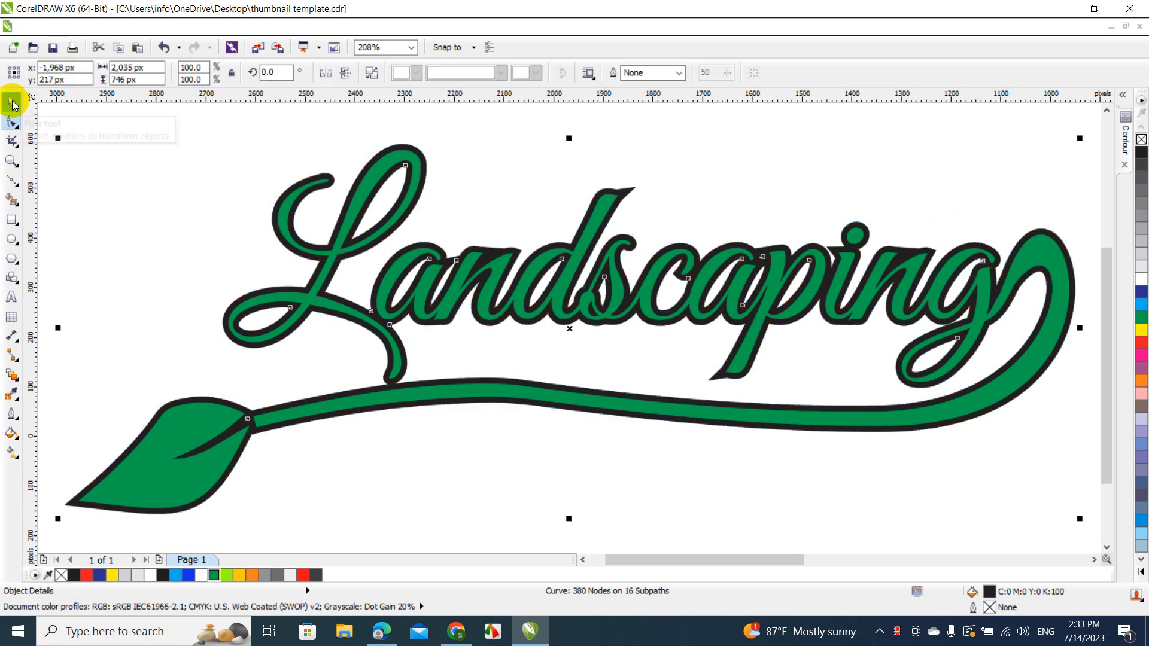
left_click(70, 305)
left_click(149, 437)
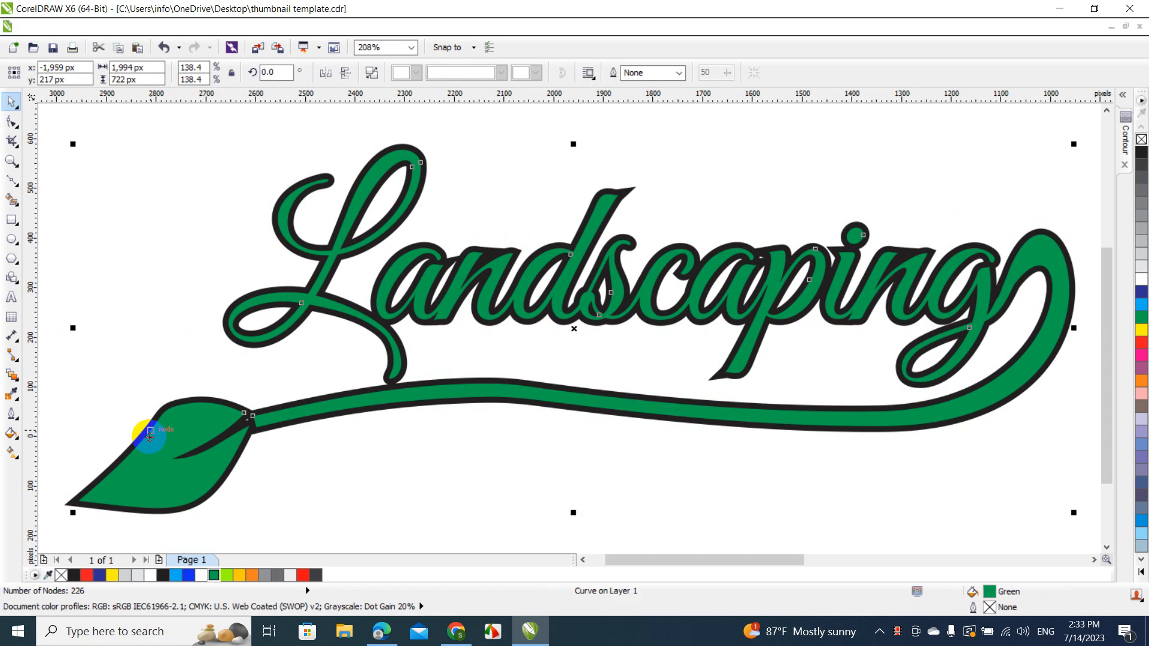
left_click(226, 575)
left_click(151, 368)
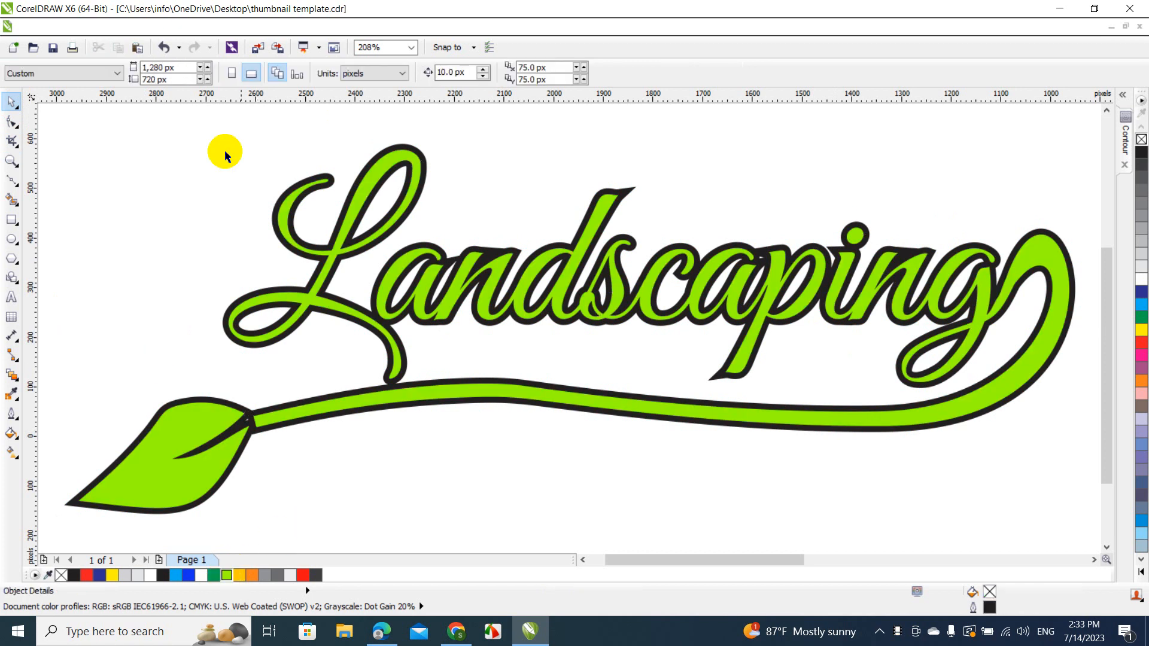
left_click(411, 48)
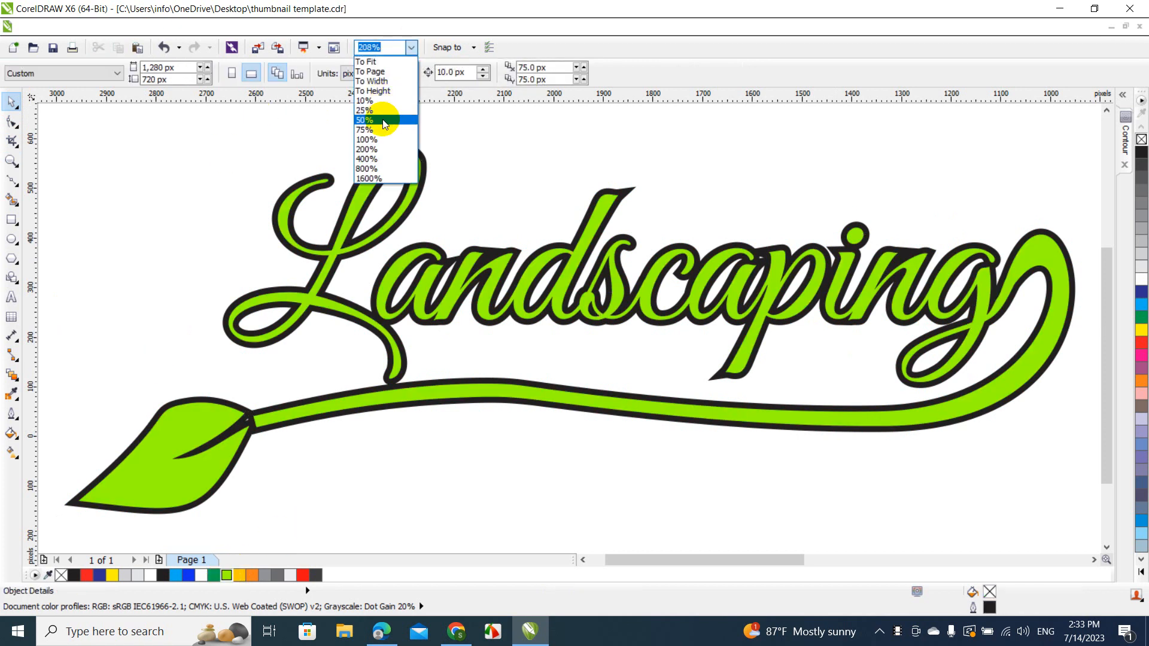
left_click(381, 149)
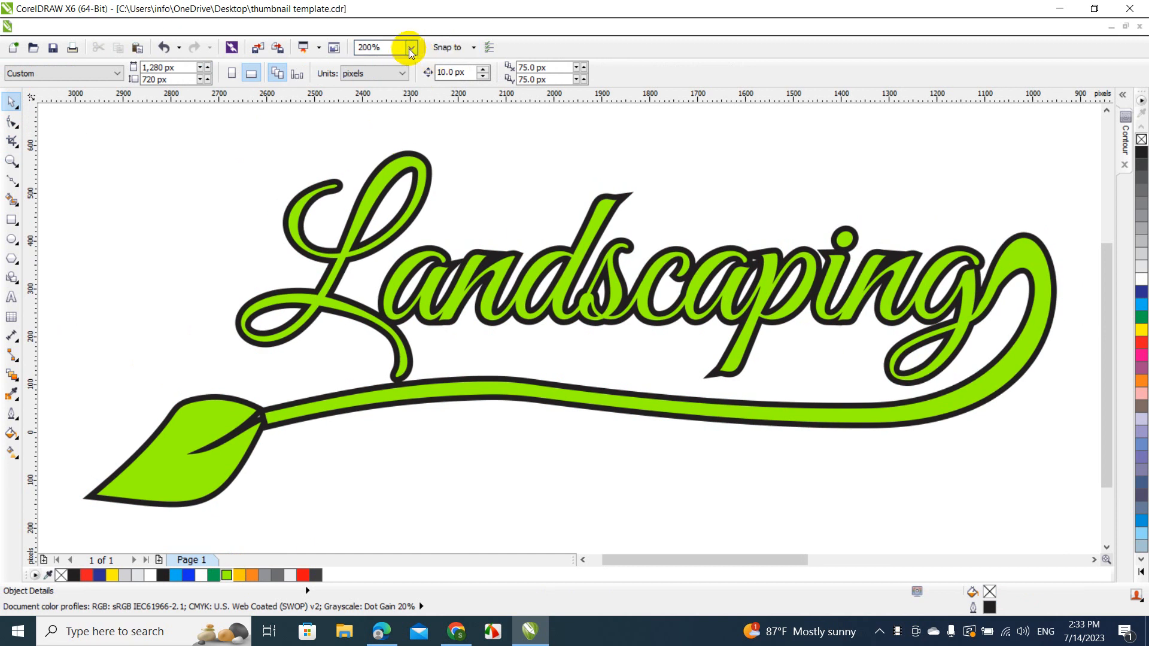
left_click(411, 47)
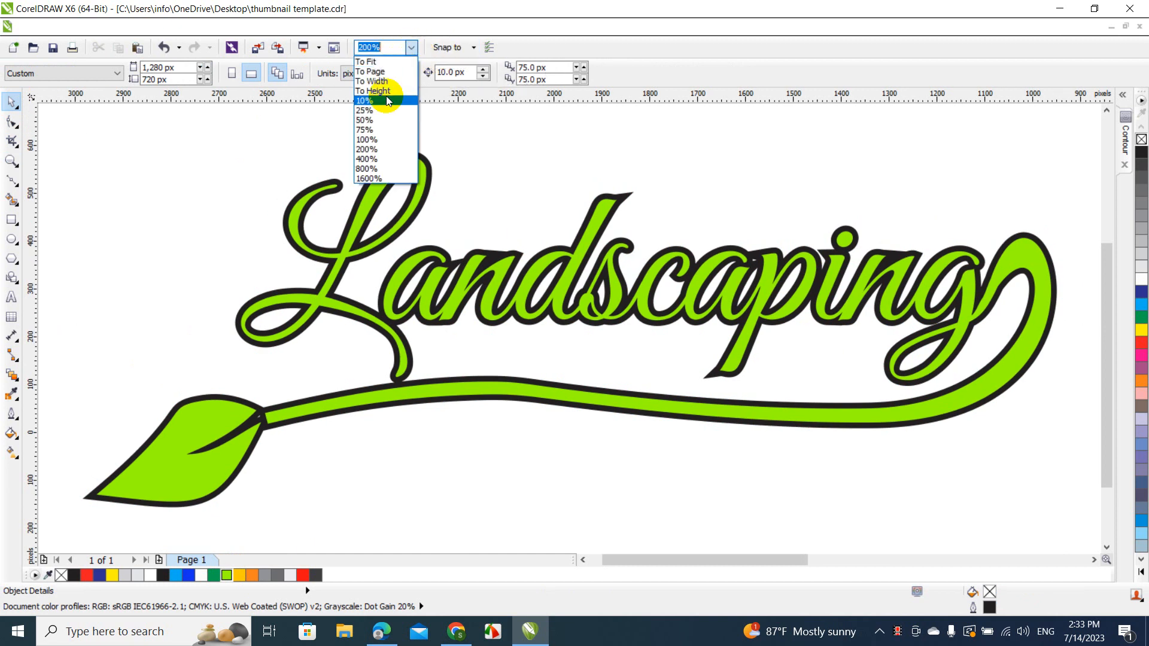
left_click(381, 140)
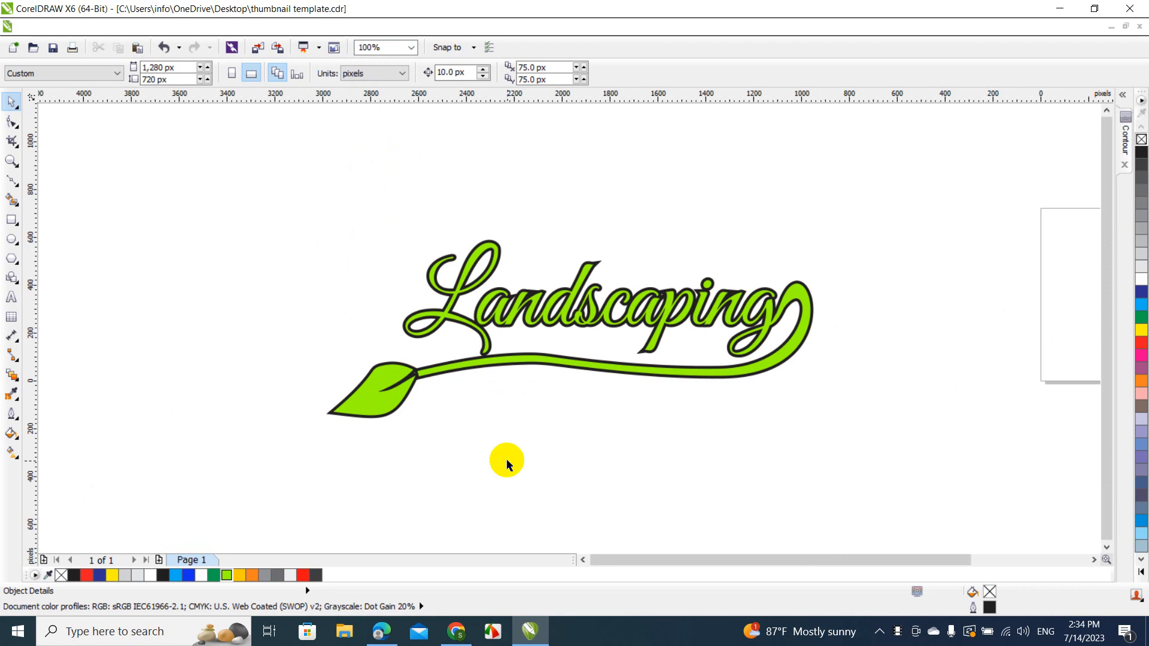
left_click(900, 633)
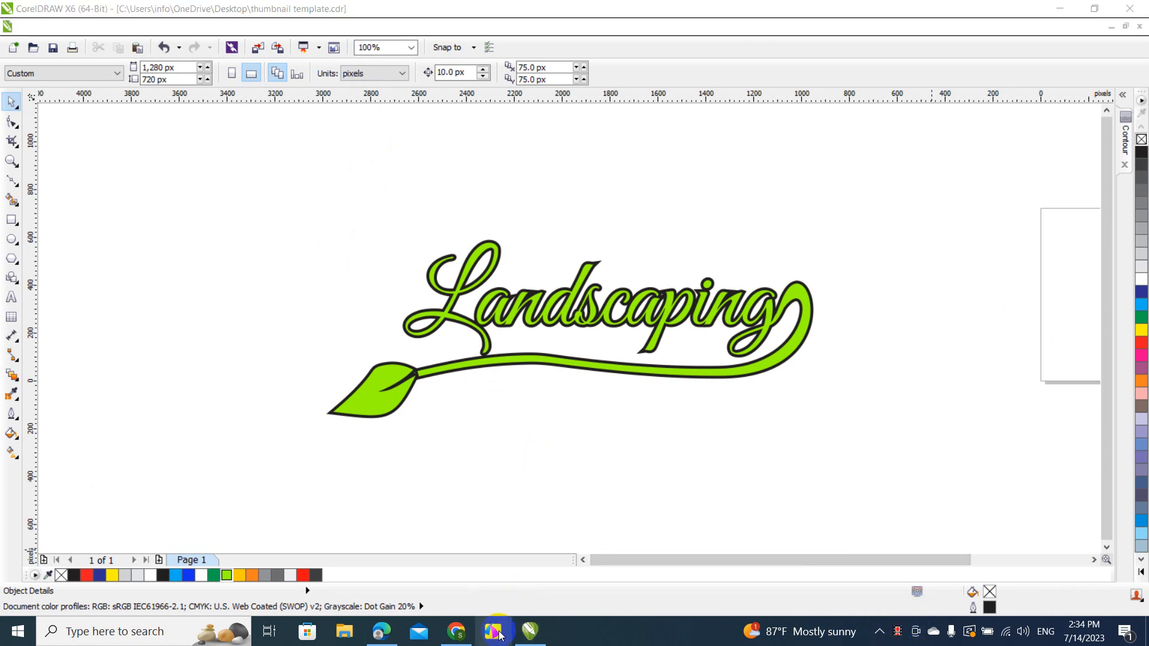